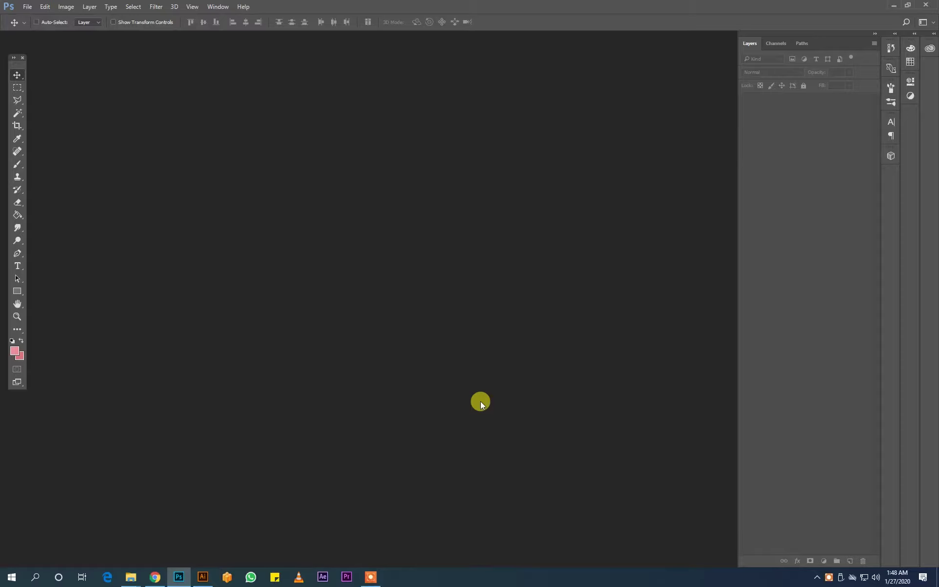
Step: Create a new 1080 × 1080 px white document at resolution 300
left_click(28, 7)
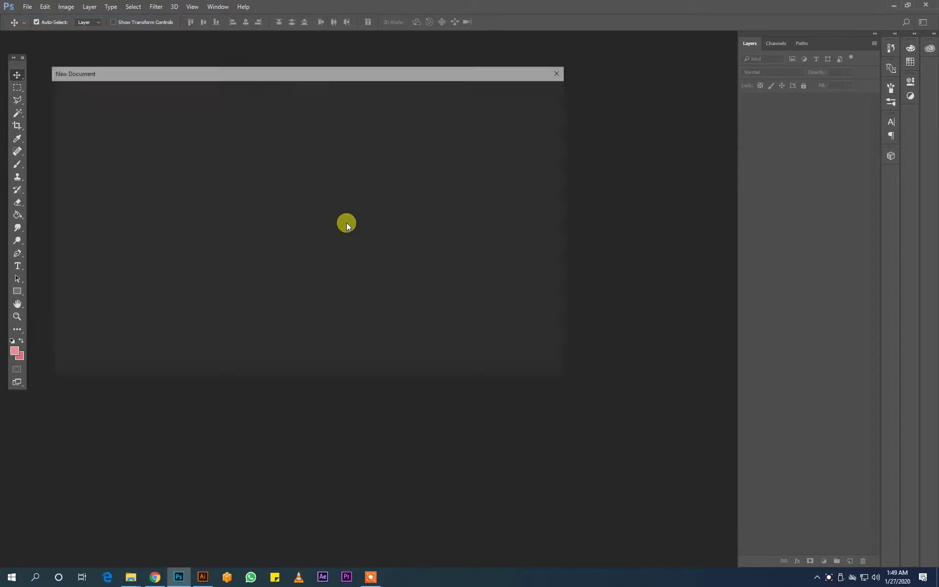
key("Tab")
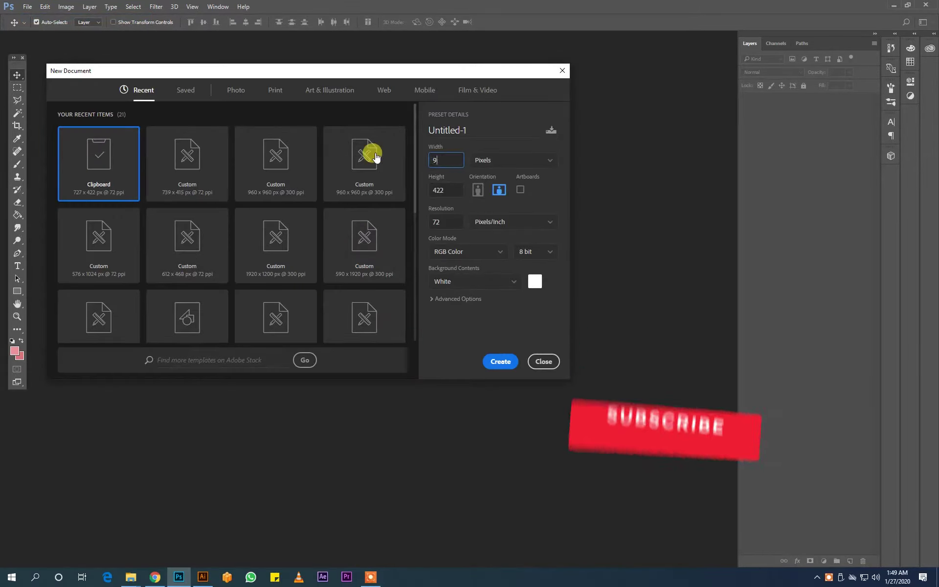
type("960")
double_click(449, 157)
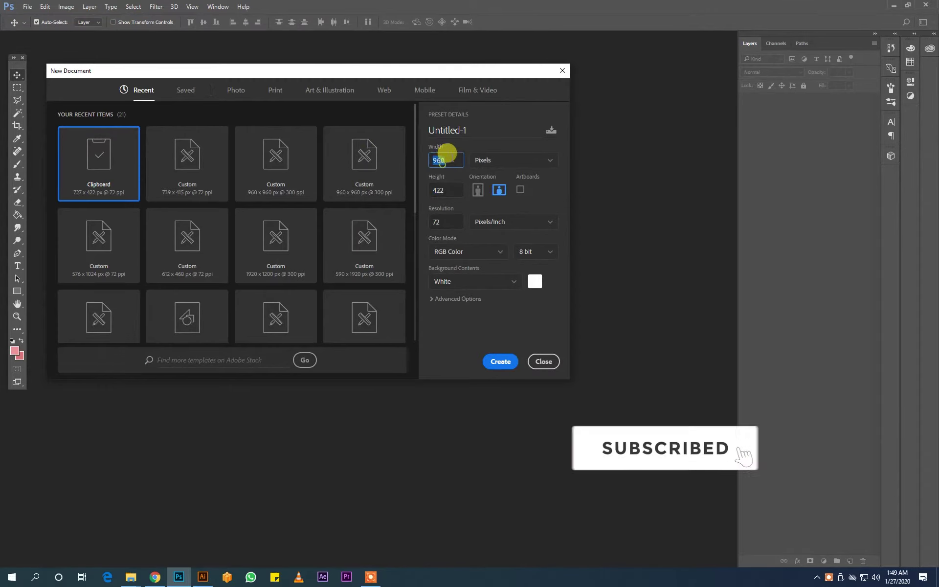
type("080")
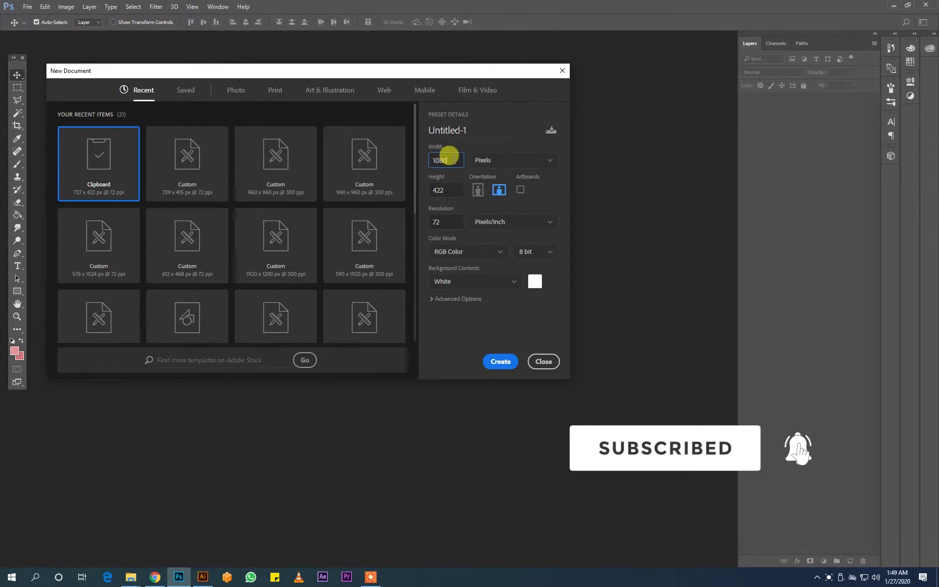
double_click(445, 190)
type("1080")
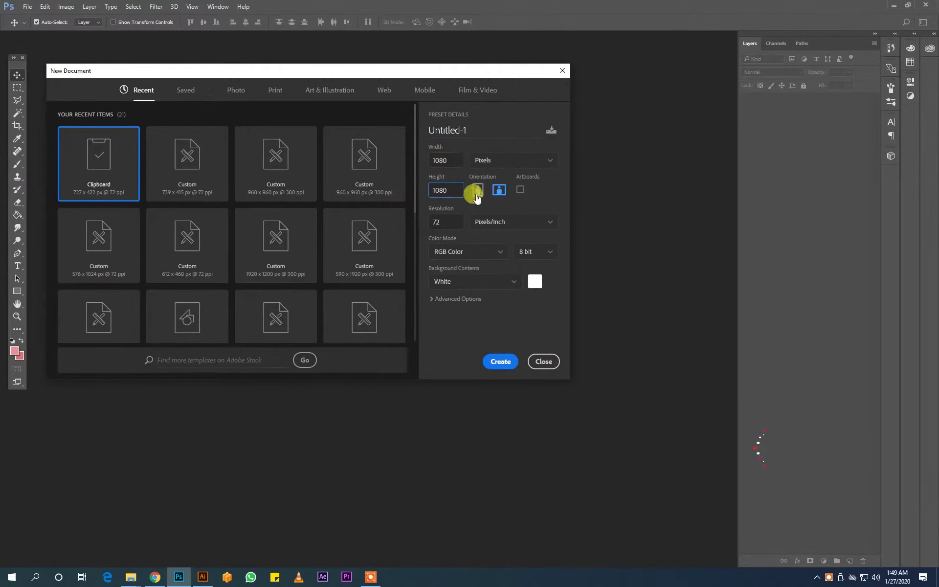
key("Tab")
type("300")
key("Return")
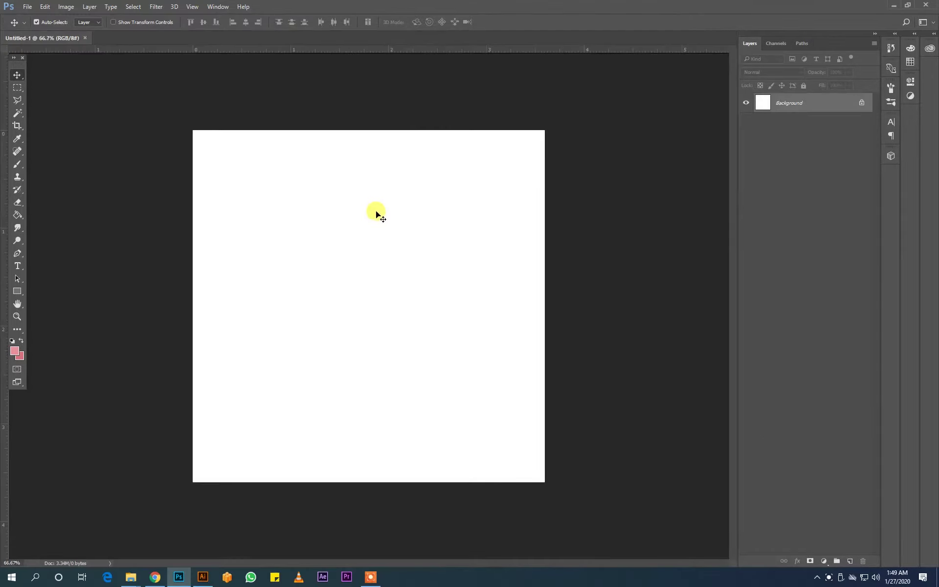
Step: Unlock the Background layer and fill the canvas with pink using the Paint Bucket
left_click(860, 104)
left_click(16, 215)
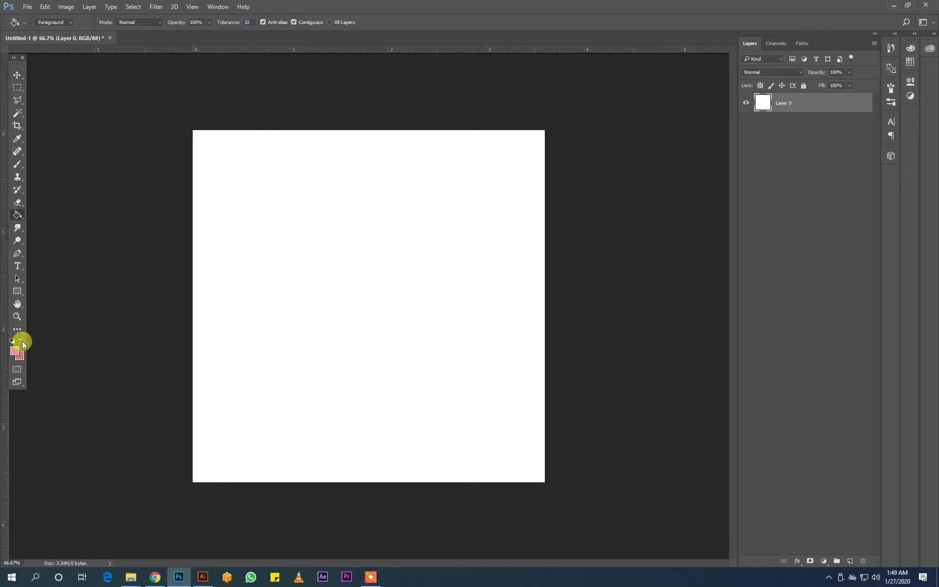
left_click(304, 277)
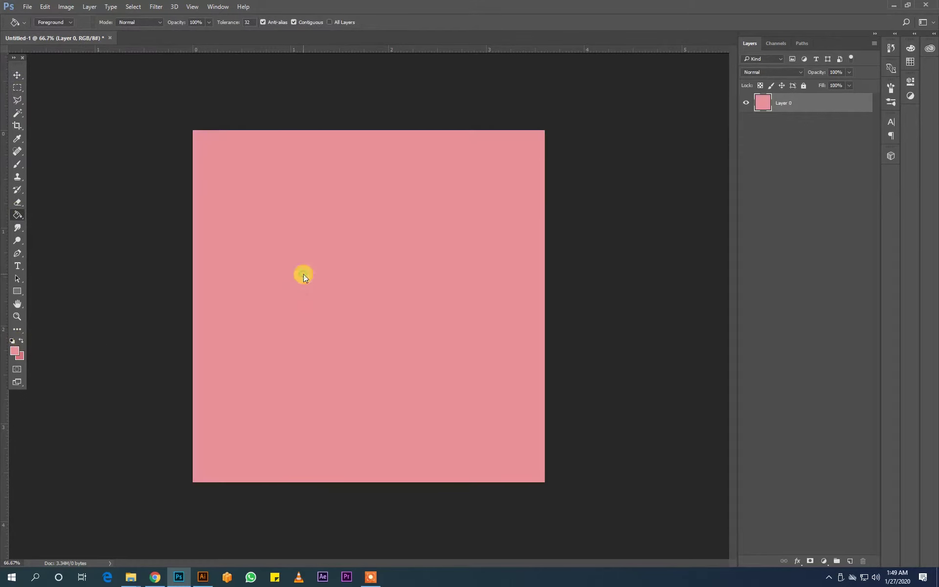
left_click(18, 75)
Step: Duplicate the pink layer and fill the copy with a darker pink
left_click(15, 350)
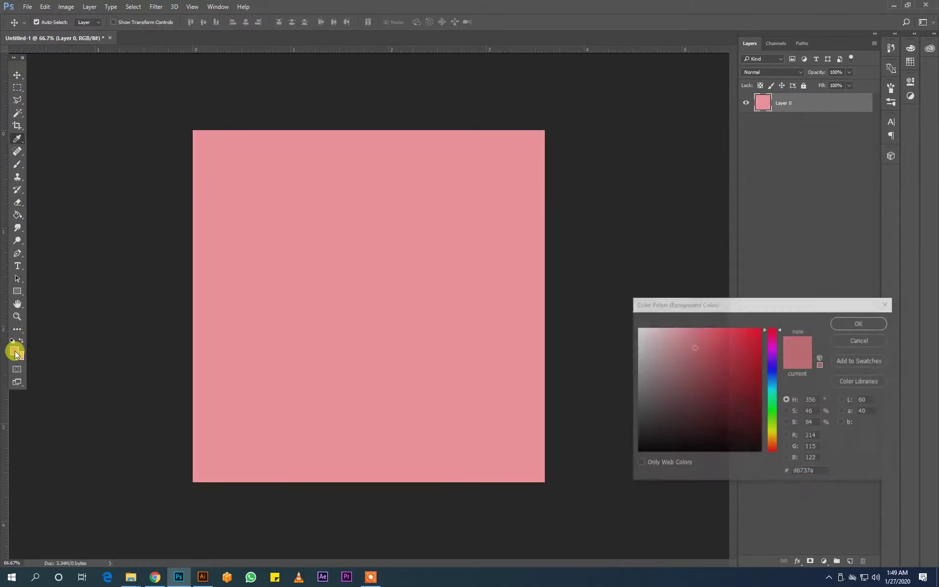
left_click(852, 325)
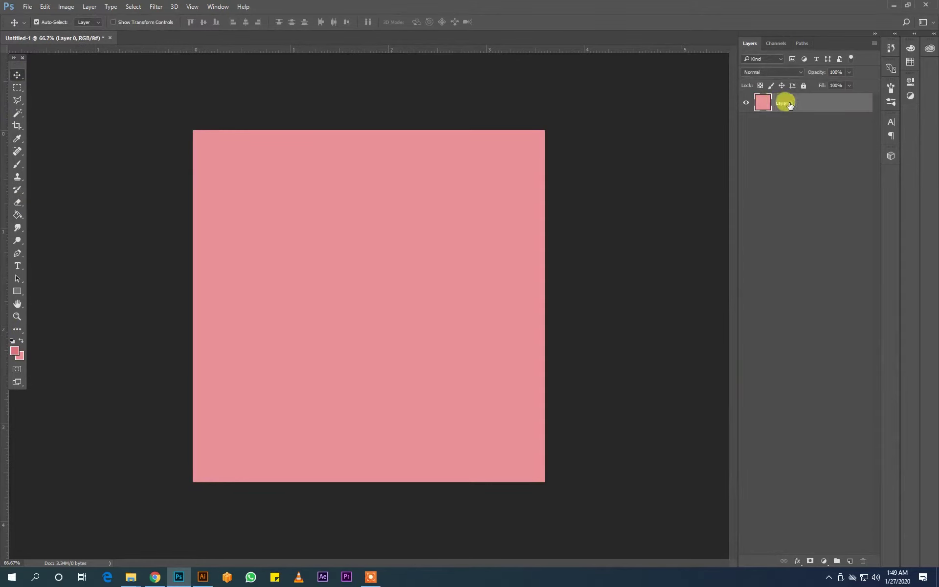
left_click_drag(784, 103, 851, 561)
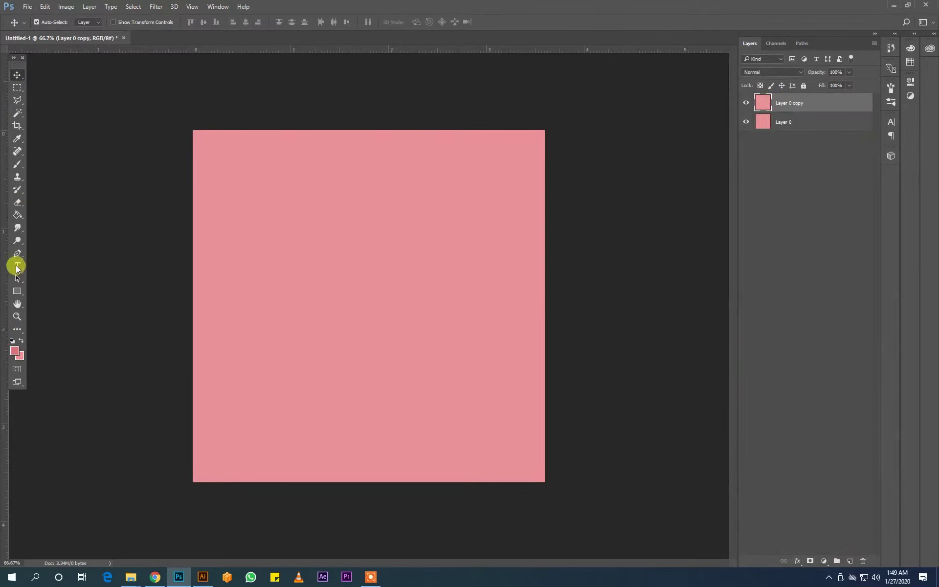
left_click(18, 216)
left_click(391, 251)
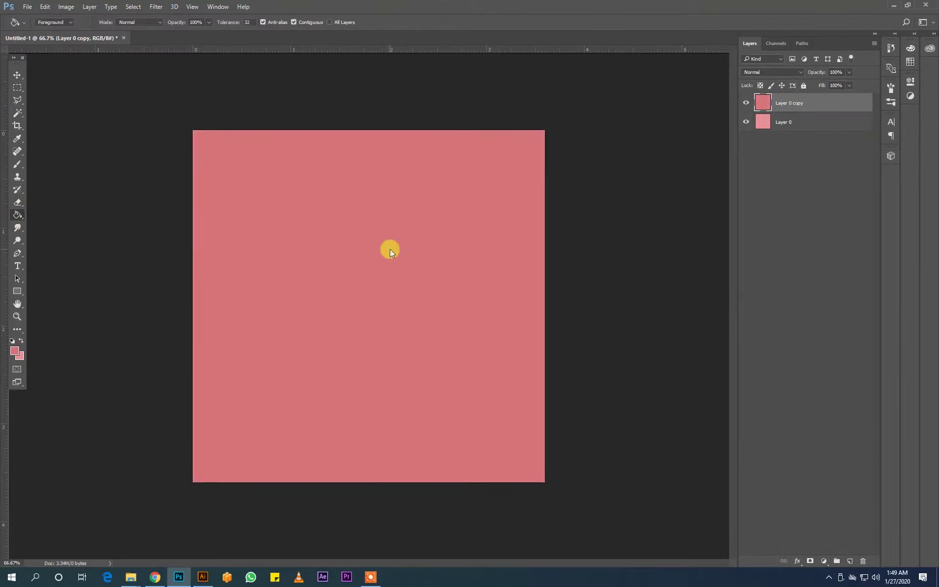
left_click(16, 76)
Step: Add a layer mask to the darker pink copy layer
left_click(767, 140)
left_click(807, 109)
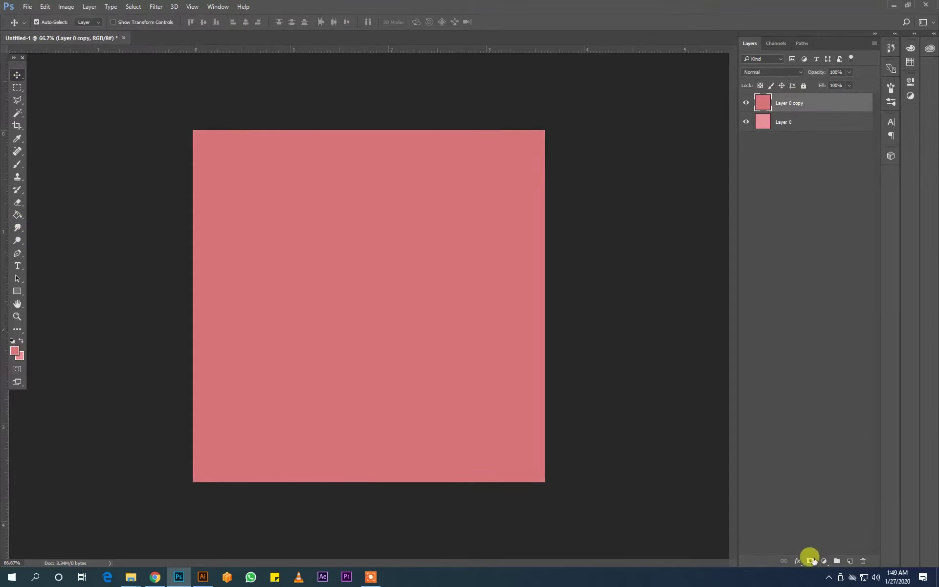
left_click(810, 561)
left_click(17, 165)
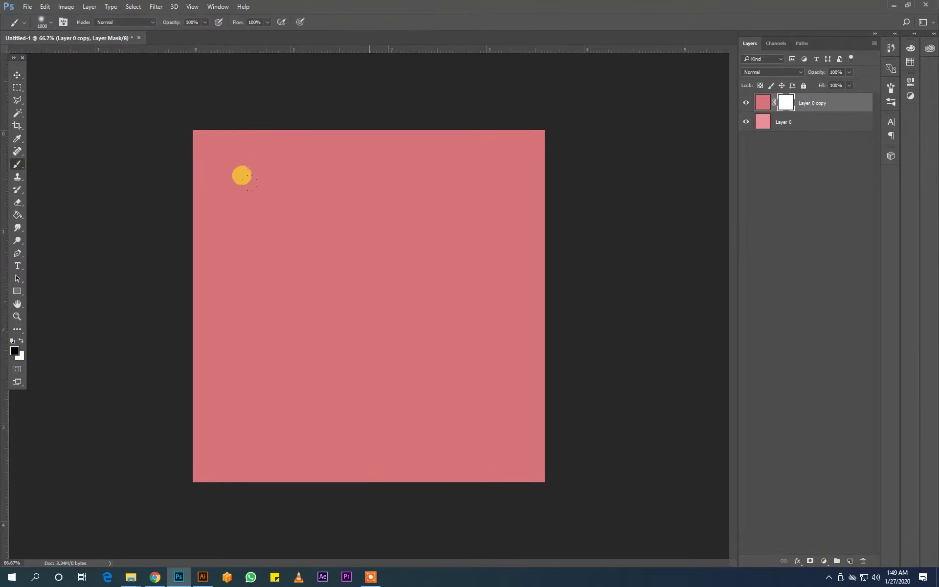
left_click(17, 74)
left_click(181, 172)
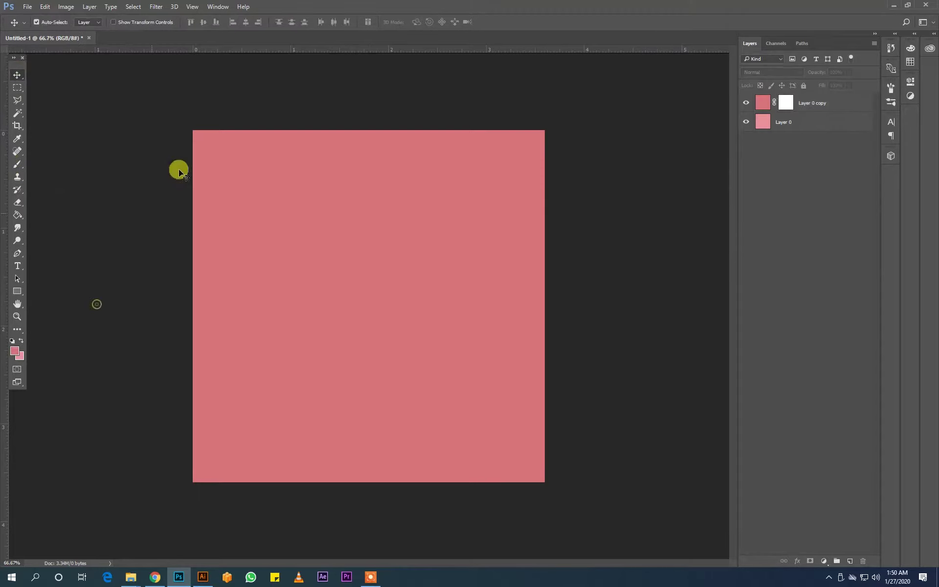
mouse_move(130, 577)
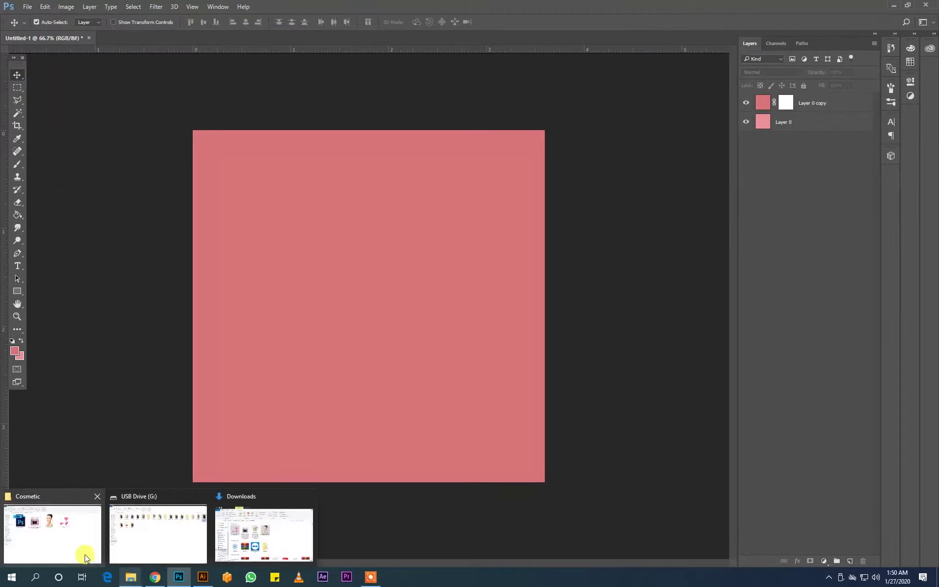
Step: Import the cream jar image, shrink it into the lower right, then drag in the portrait
left_click(78, 548)
mouse_move(308, 167)
left_mouse_down()
mouse_move(185, 578)
mouse_move(346, 318)
left_mouse_up()
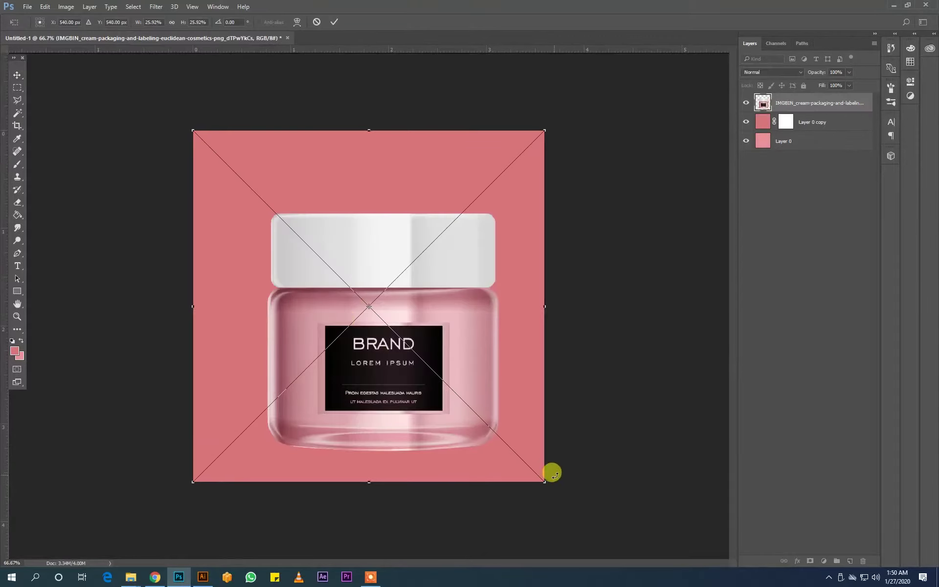
left_click_drag(545, 481, 453, 384)
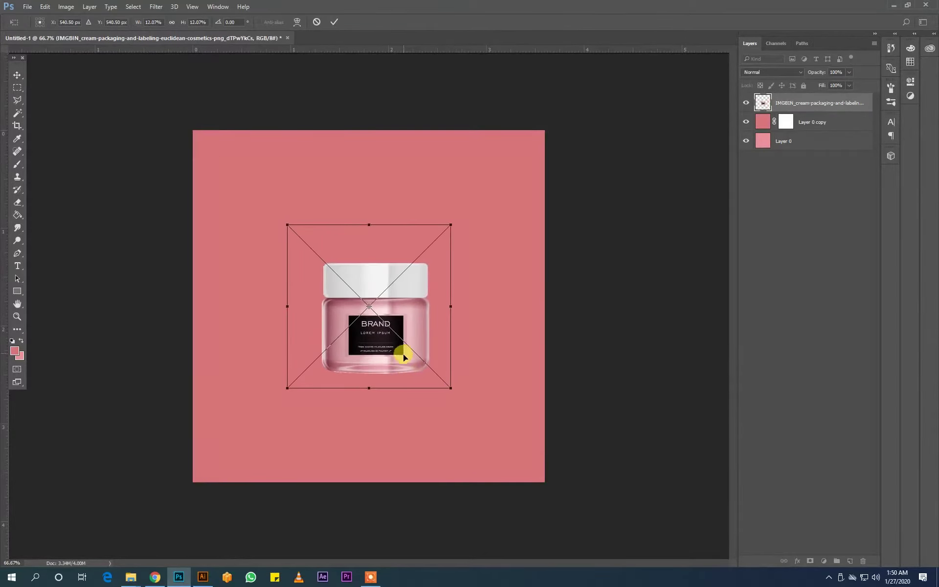
mouse_move(403, 353)
left_mouse_down()
mouse_move(409, 402)
mouse_move(472, 403)
left_mouse_up()
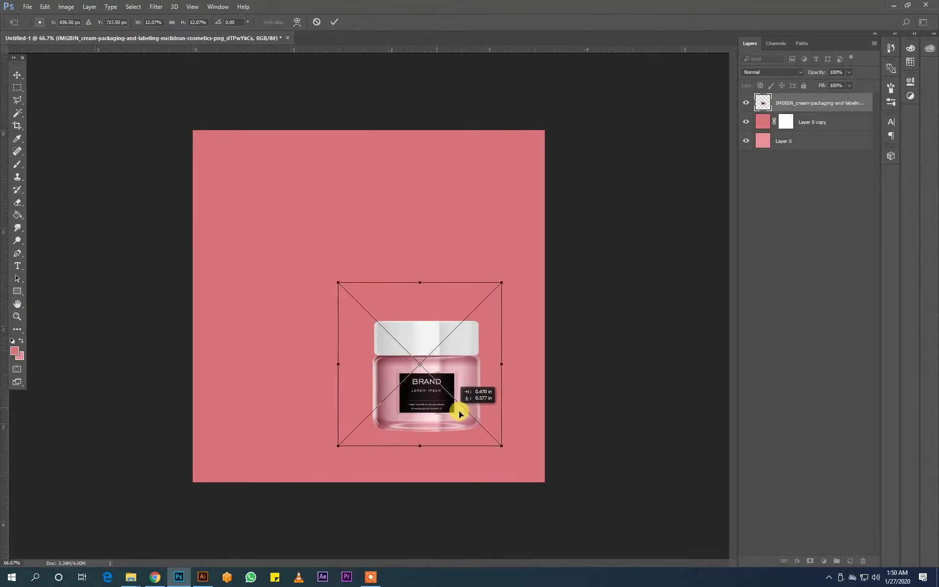
key("Return")
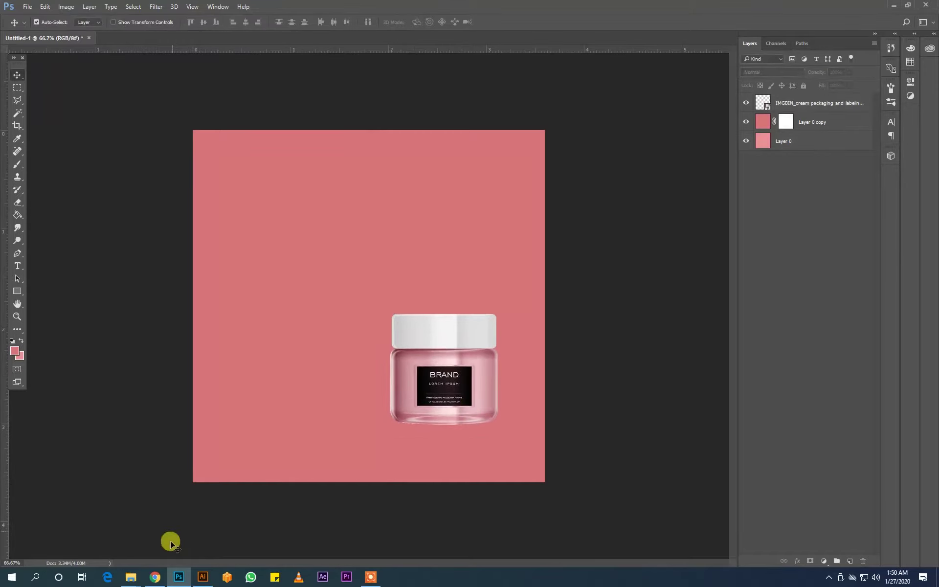
left_click(53, 533)
mouse_move(435, 157)
left_mouse_down()
mouse_move(188, 499)
mouse_move(268, 363)
left_mouse_up()
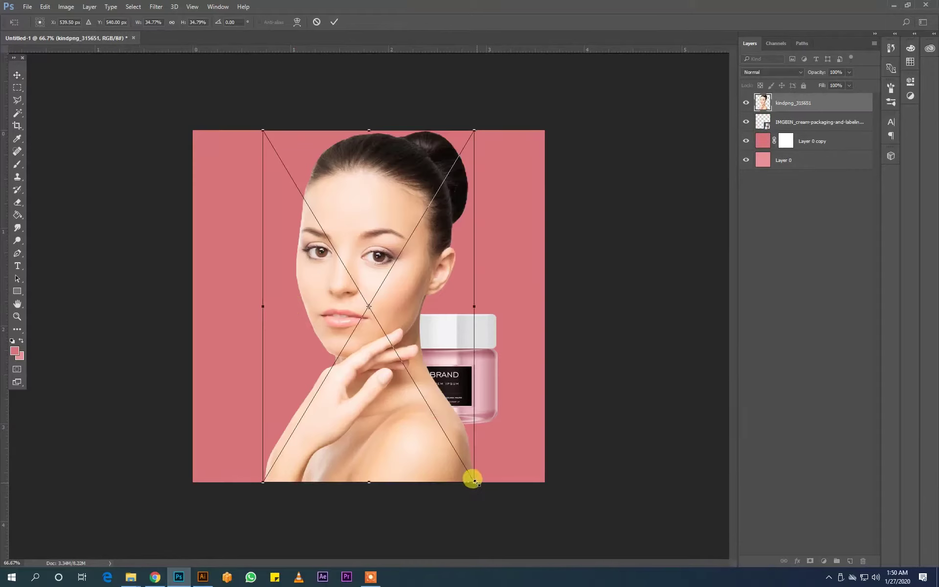
Step: Resize the portrait and place it lower left on the canvas
left_click_drag(475, 481, 457, 466)
left_click_drag(390, 407, 331, 428)
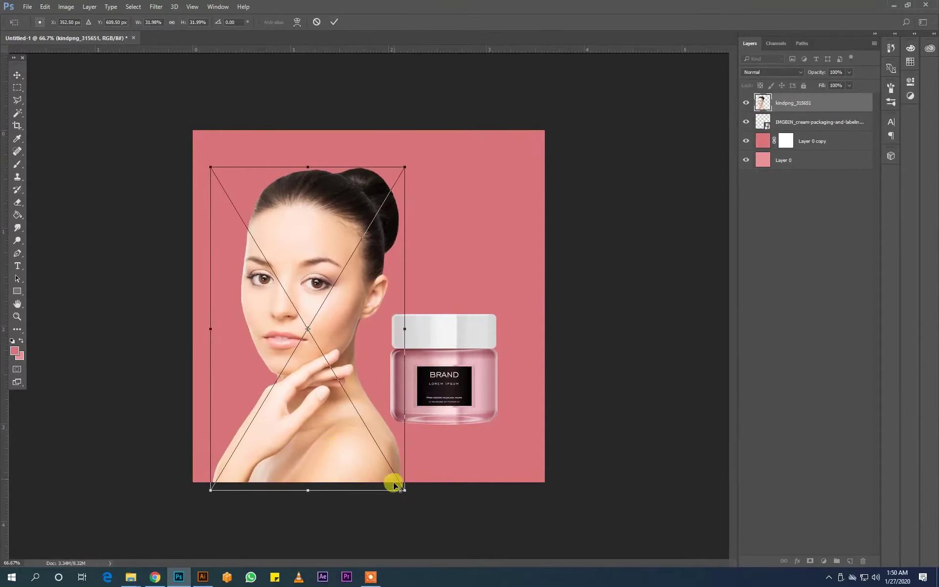
left_click_drag(394, 485, 411, 489)
left_click_drag(342, 425, 335, 430)
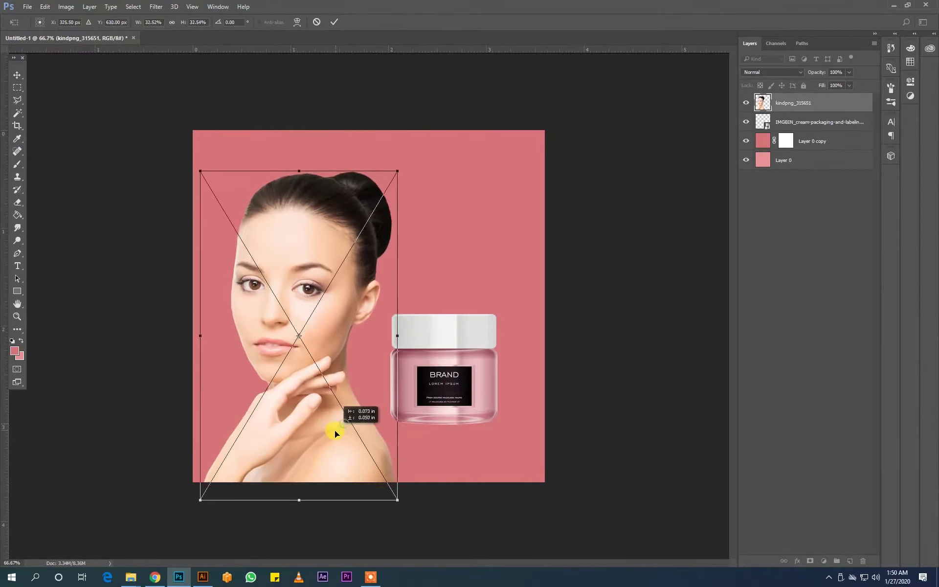
key("Return")
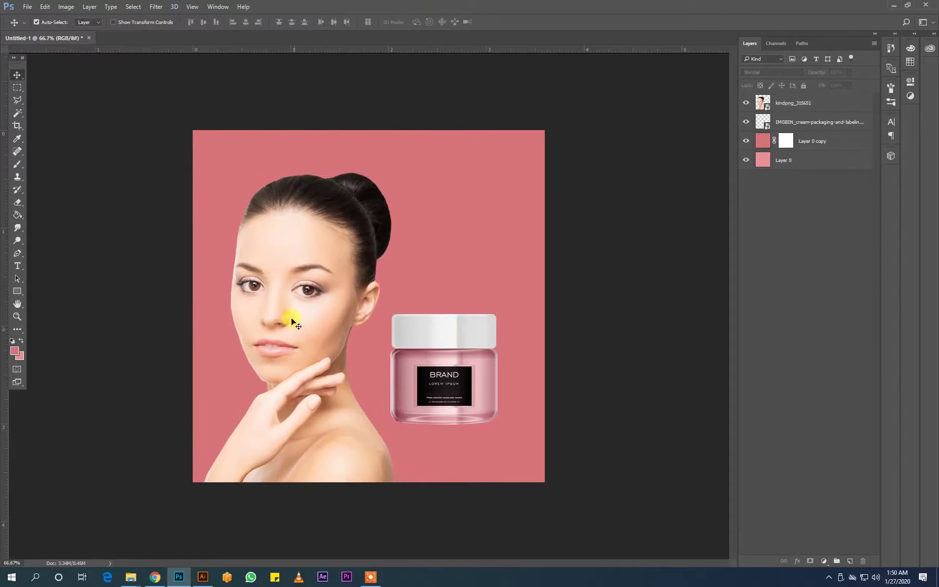
left_click(292, 322)
Step: Arrange the cream jar to the right of the woman, keeping her on the left
left_click_drag(459, 390, 474, 381)
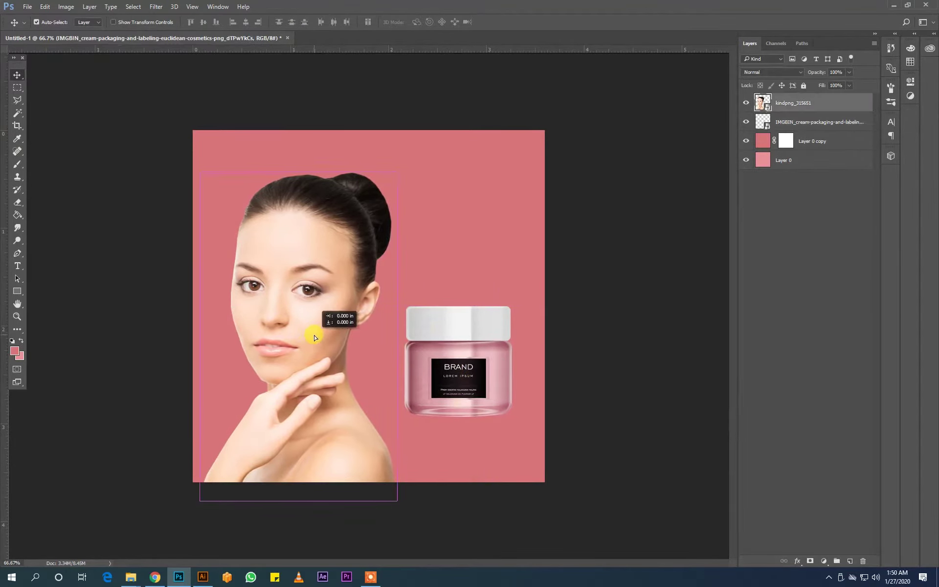
mouse_move(398, 402)
left_mouse_down()
mouse_move(408, 365)
mouse_move(265, 402)
left_mouse_up()
left_click_drag(520, 352, 368, 332)
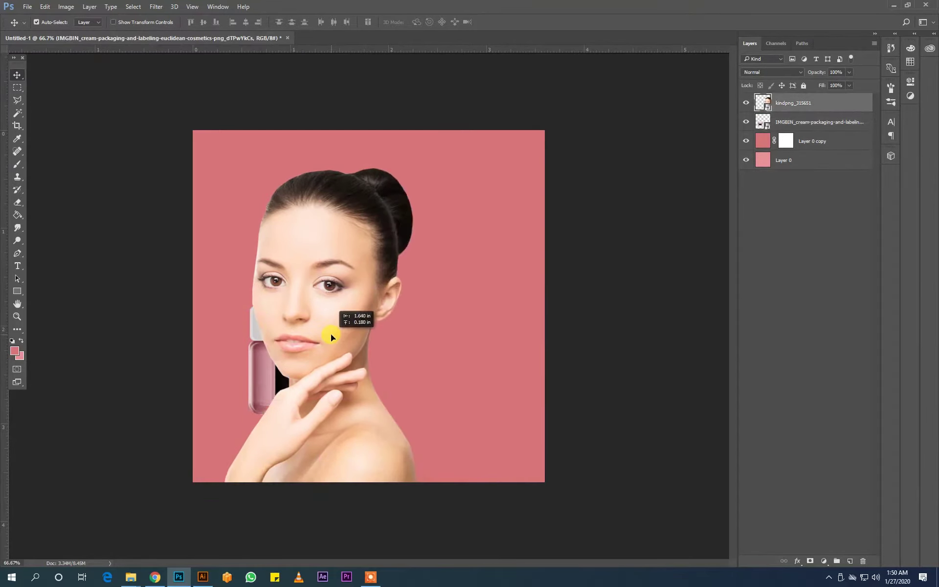
left_click_drag(278, 369, 431, 384)
left_click_drag(302, 320, 281, 310)
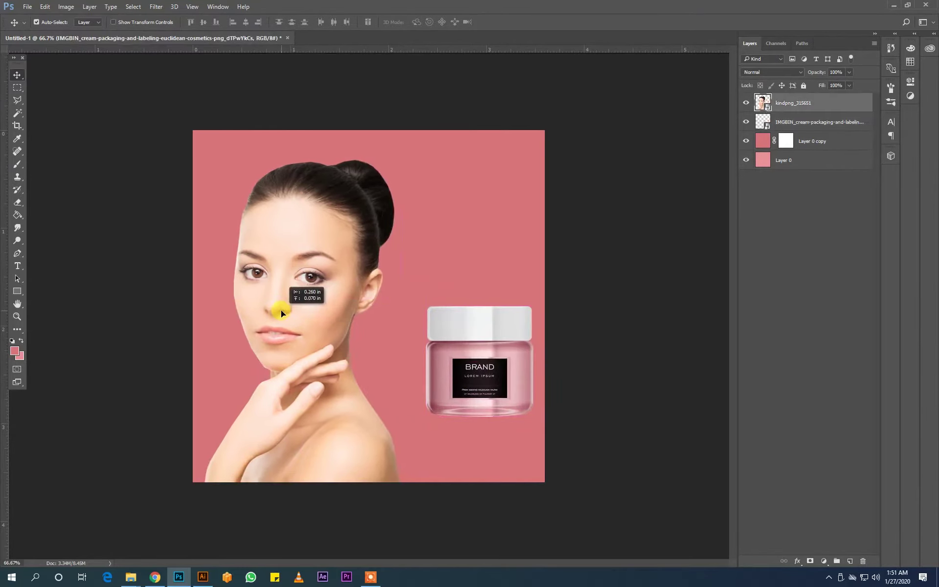
Step: Fine-tune the portrait's size with Free Transform so it sits against the left edge
key("ctrl+t")
left_click_drag(405, 163, 444, 165)
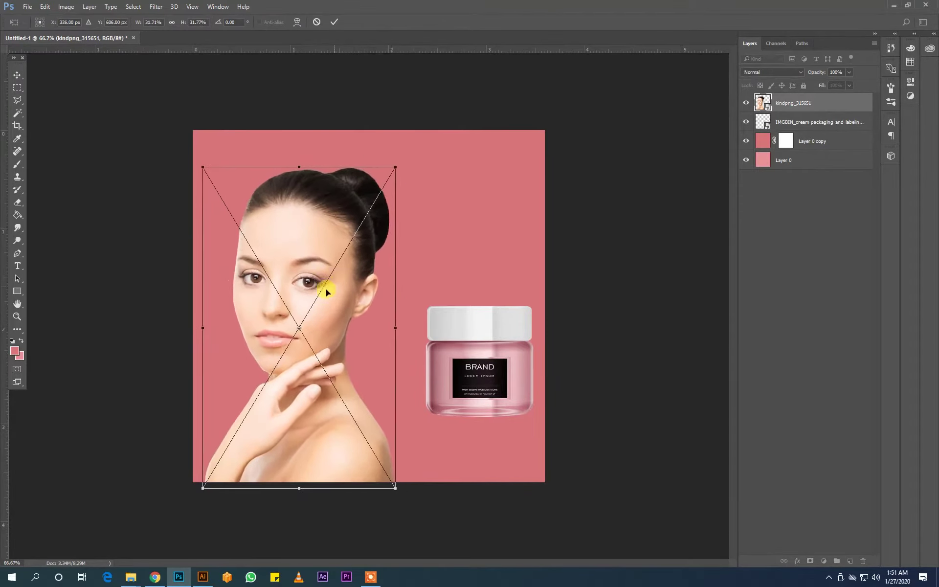
left_click_drag(325, 288, 341, 231)
left_click_drag(373, 169, 379, 164)
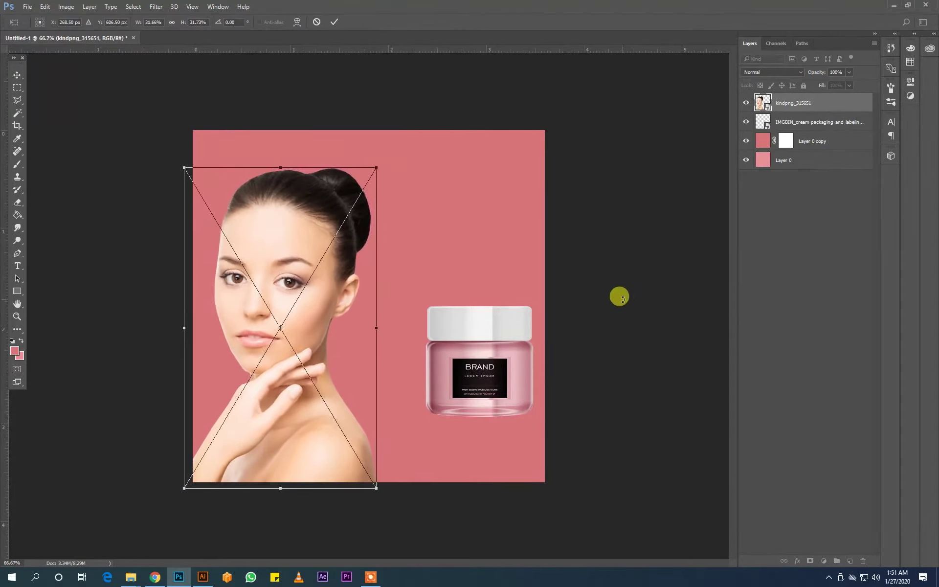
key("Return")
left_click(824, 561)
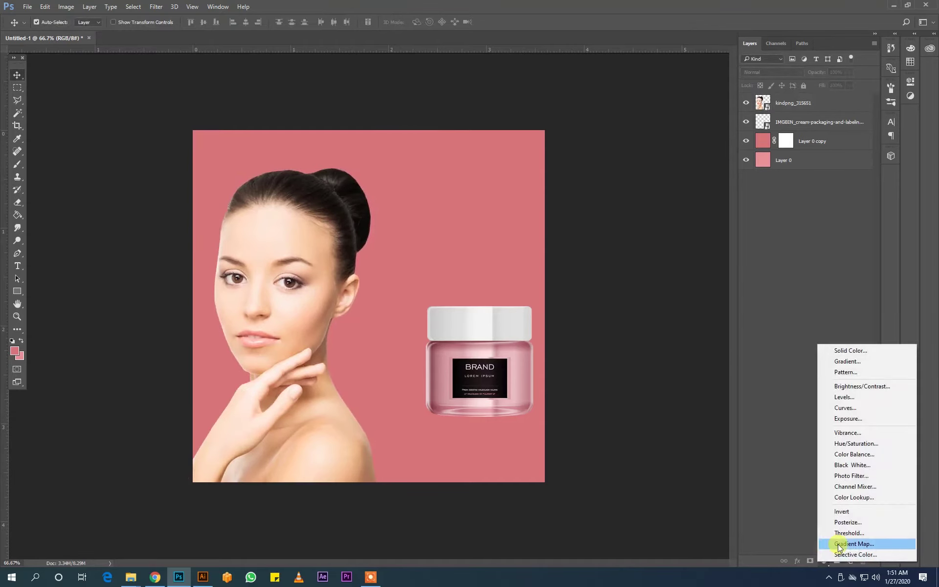
Step: Add a Gradient Map adjustment layer and set its blend mode to Overlay
left_click(839, 544)
left_click(891, 69)
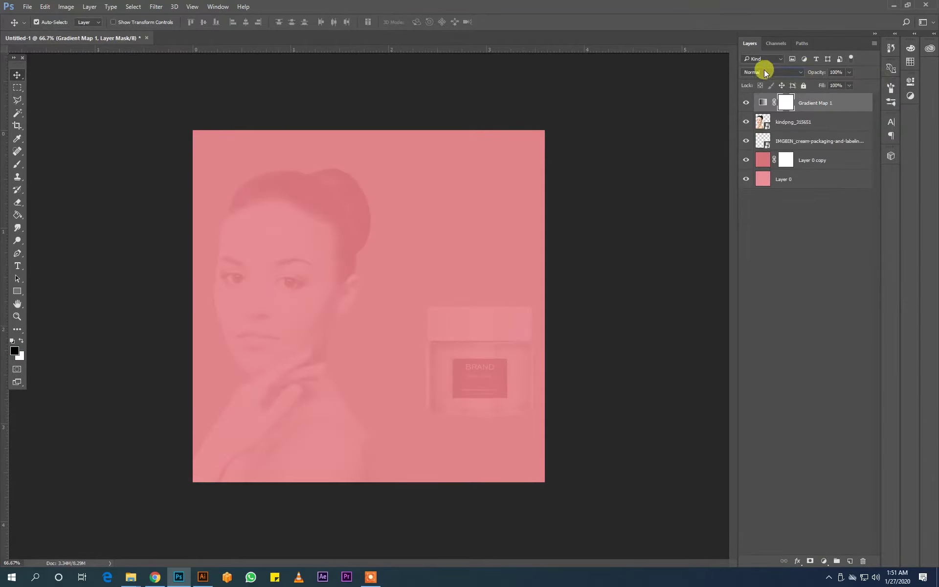
left_click(766, 72)
left_click(749, 98)
left_click(764, 71)
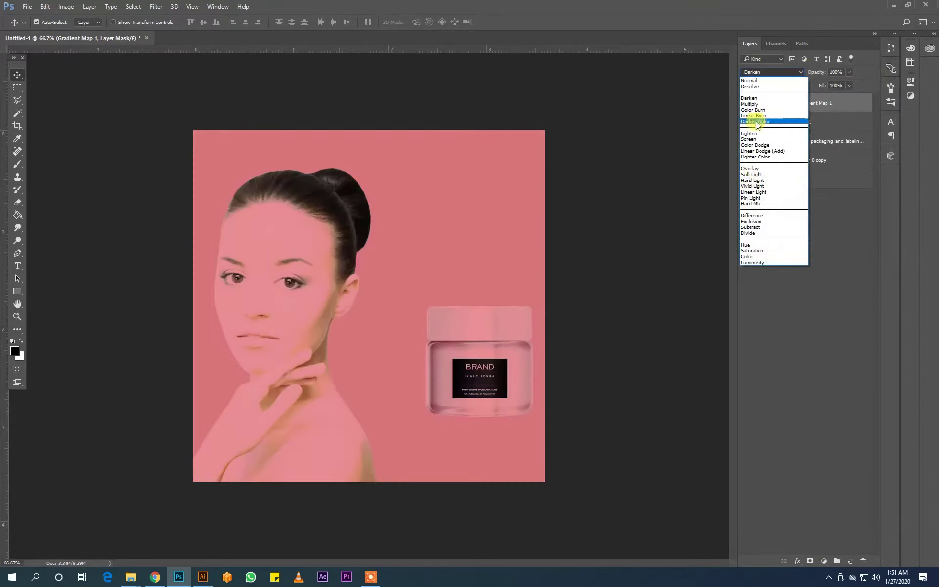
left_click(751, 168)
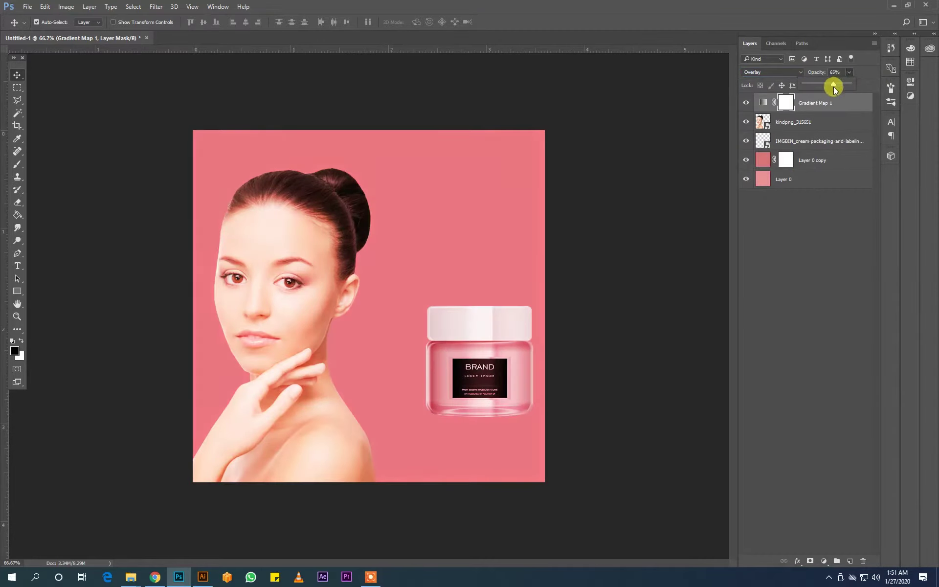
Step: Toggle the gradient map's visibility to compare the warmer pink result
left_click(746, 102)
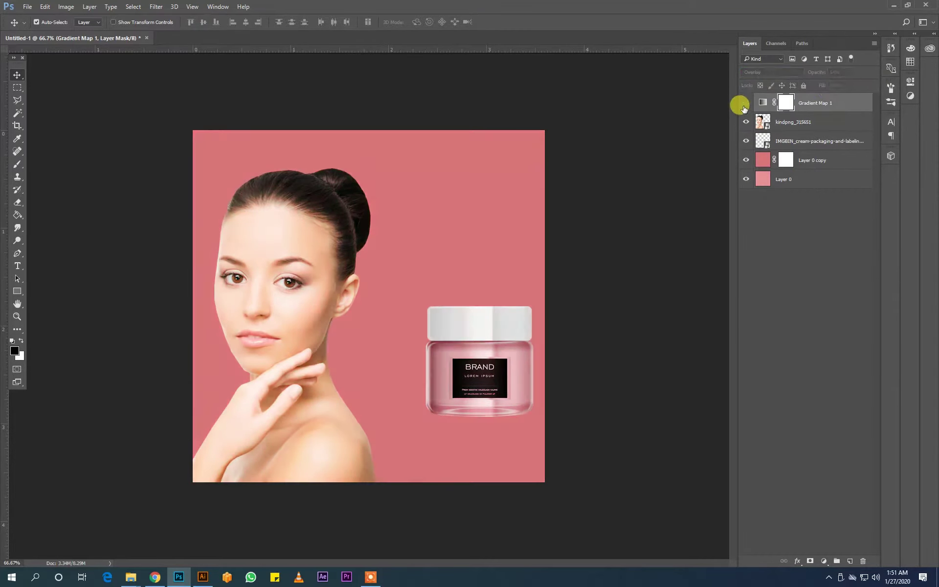
left_click(616, 330)
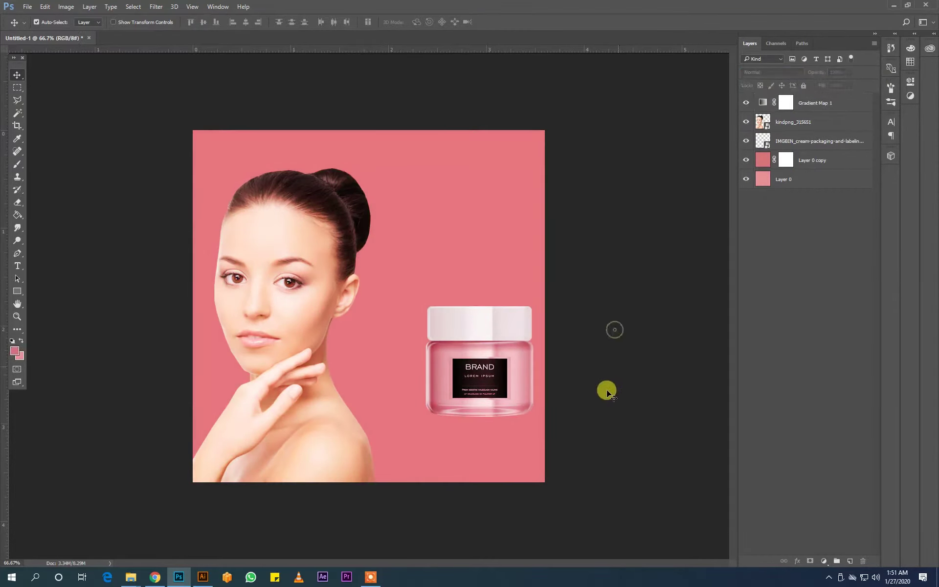
left_click(284, 264)
left_click(665, 420)
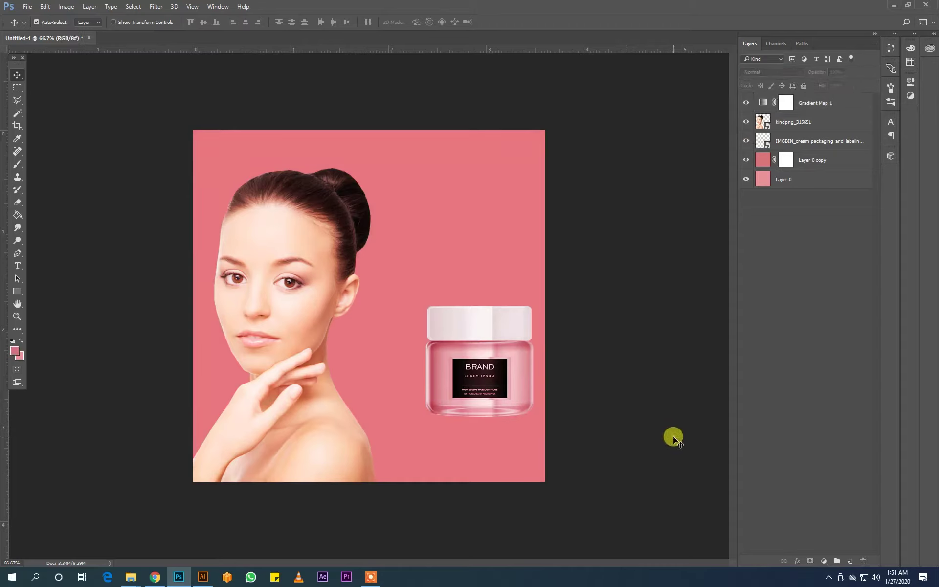
Step: Paint a soft black spot on Layer 0 copy's mask to lighten the centre
left_click(315, 294)
left_click(688, 343)
left_click(839, 130)
left_click(761, 159)
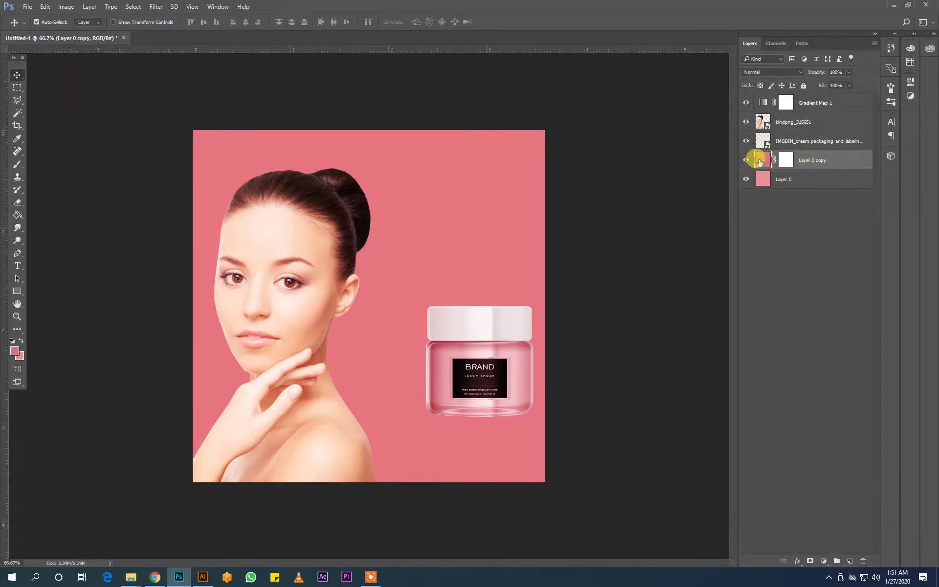
left_click(21, 209)
left_click(17, 164)
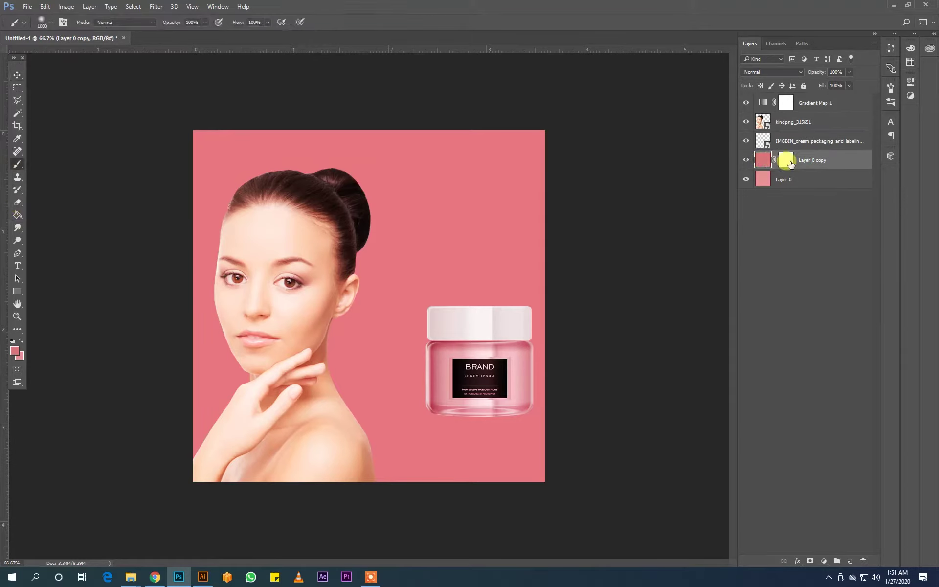
left_click(786, 159)
key("d")
key("bracketleft")
key("bracketleft")
key("bracketleft")
left_click(387, 282)
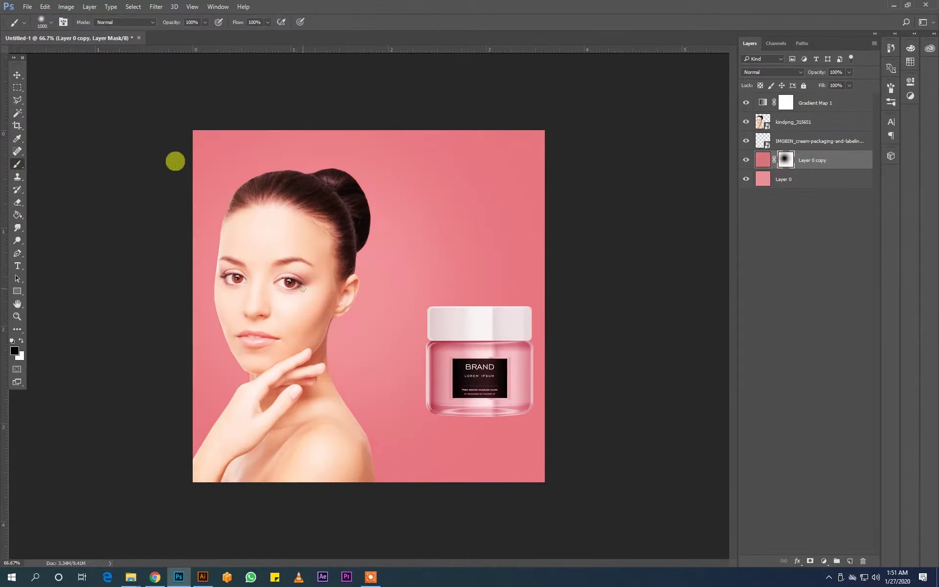
Step: Adjust Layer 0 copy with Curves and nudge the cream jar down and left
left_click(763, 160)
key("ctrl+m")
left_click_drag(260, 178, 209, 147)
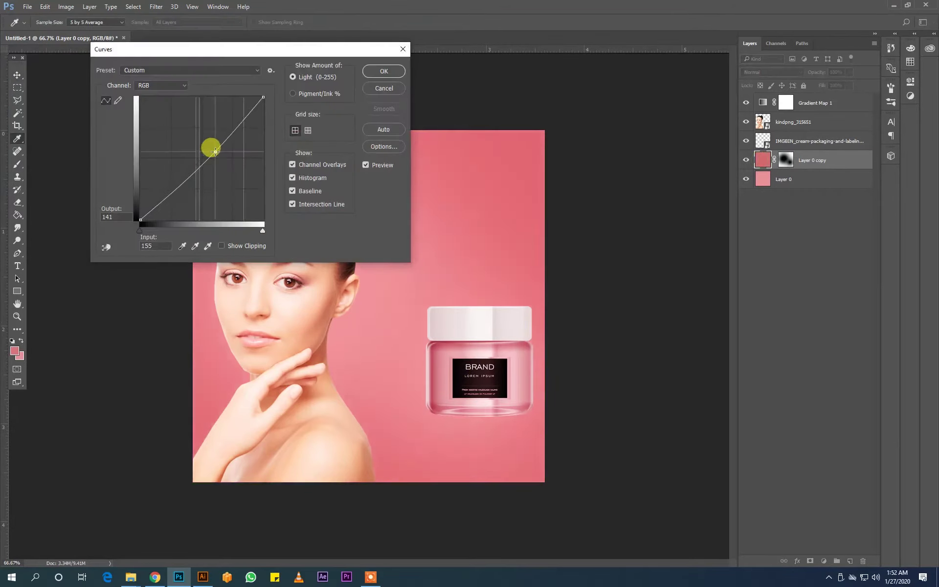
left_click(375, 72)
left_click_drag(490, 377, 467, 392)
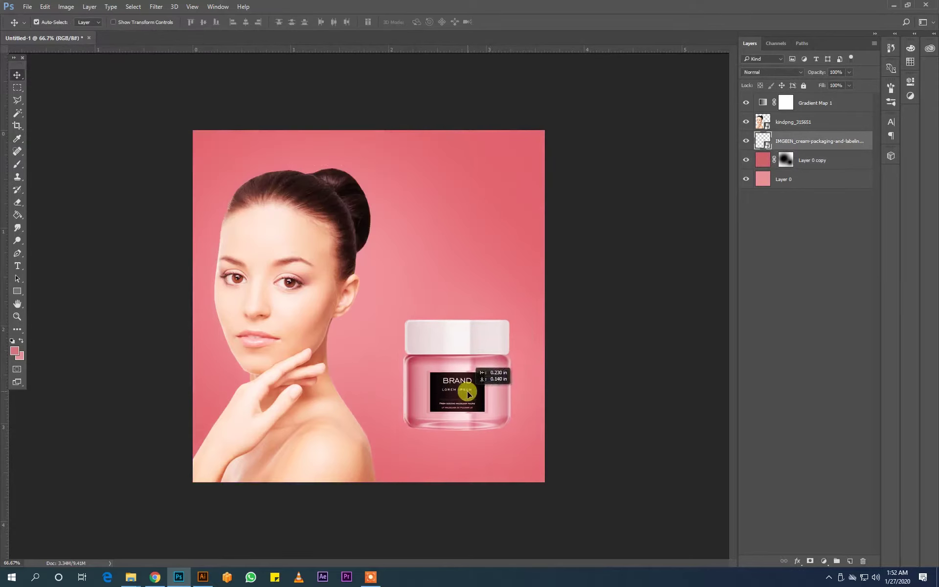
left_click(467, 373)
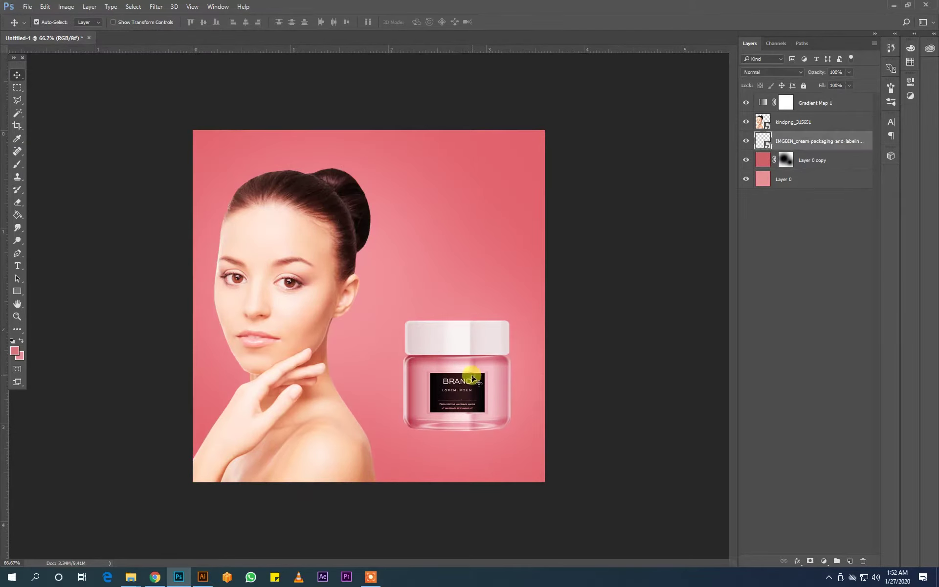
Step: Set up the Rounded Rectangle tool with a white fill and a changed stroke colour
left_click(299, 290)
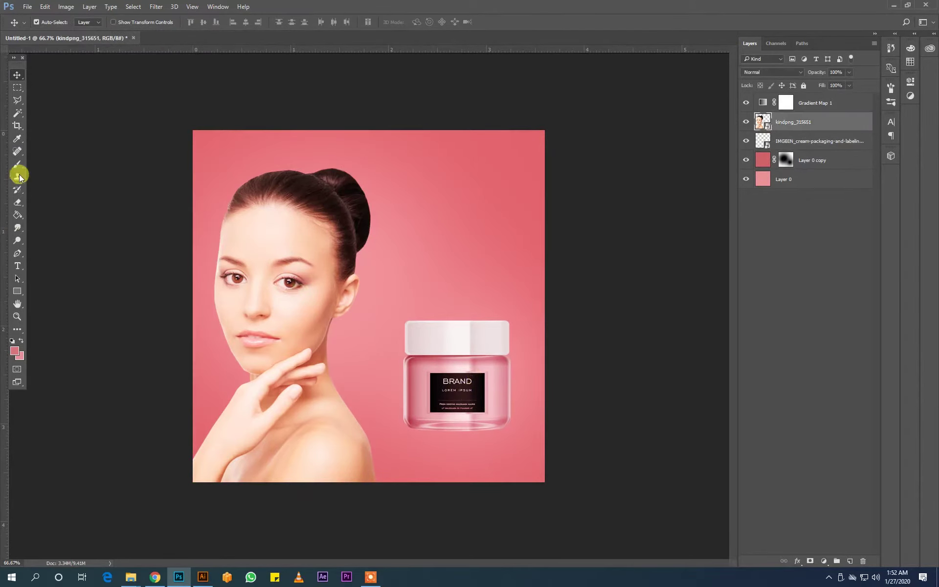
left_click(44, 264)
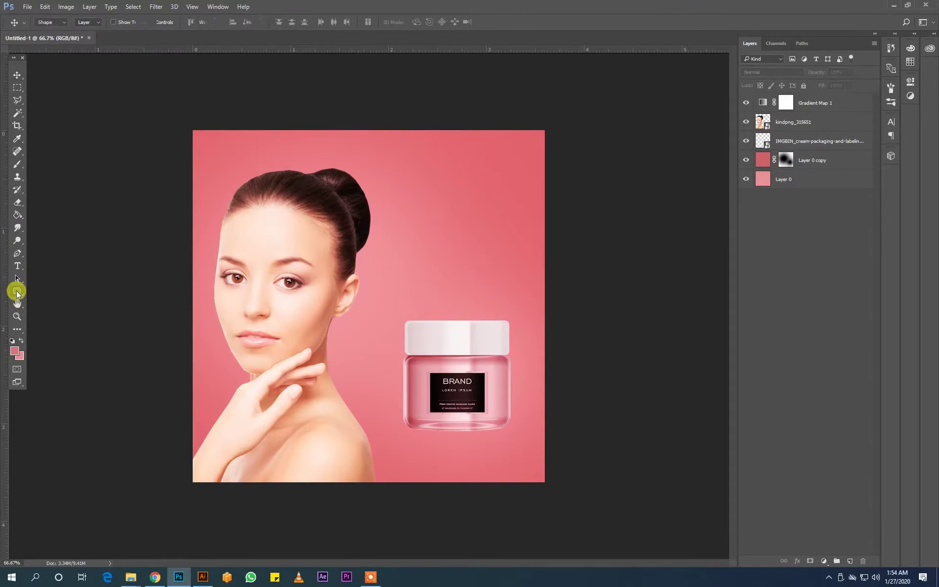
right_click(16, 291)
left_click(61, 310)
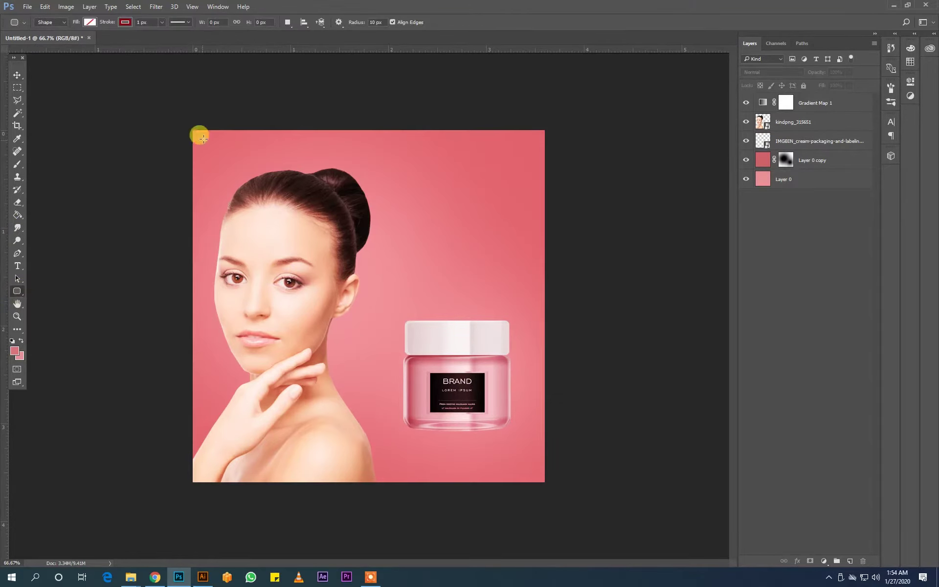
left_click(125, 22)
left_click(76, 74)
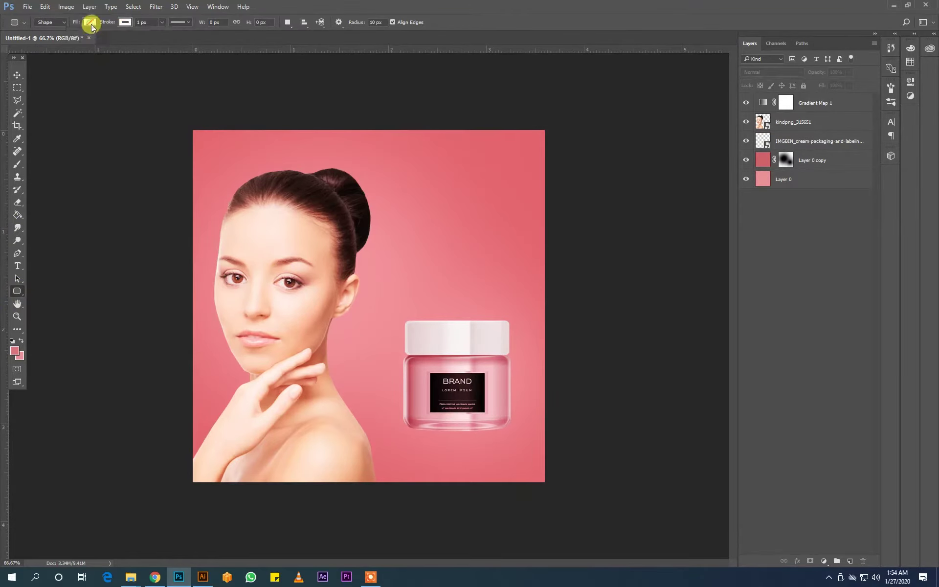
left_click(90, 22)
left_click(43, 74)
left_click(314, 293)
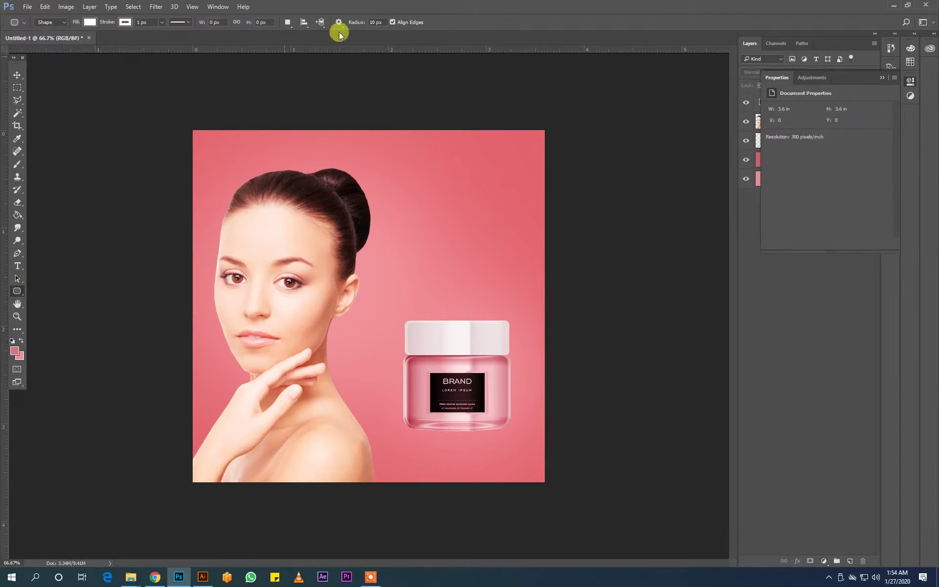
Step: Draw a white rounded rectangle with corner radius 20, inset from the canvas edges
type("20")
mouse_move(229, 150)
left_mouse_down()
mouse_move(274, 201)
mouse_move(304, 216)
left_mouse_up()
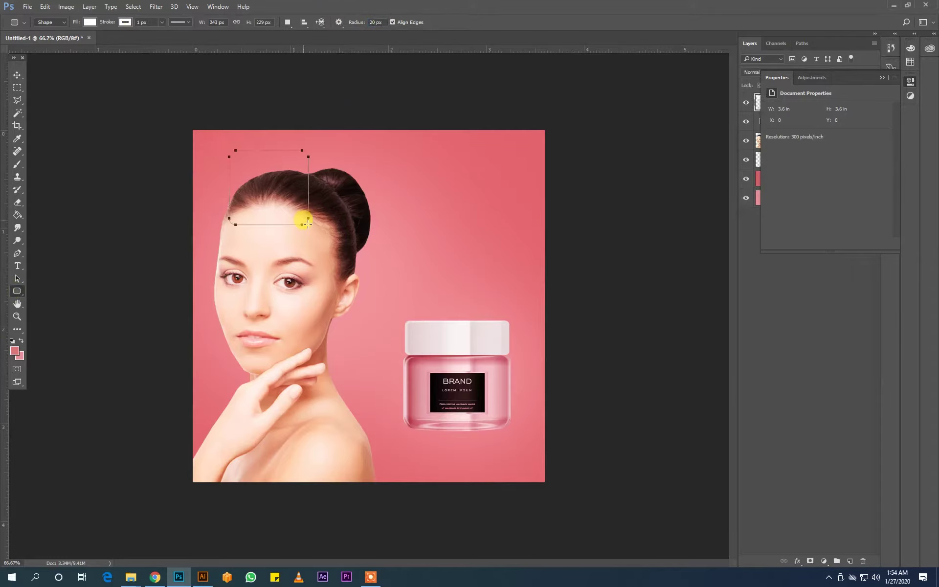
left_click(376, 22)
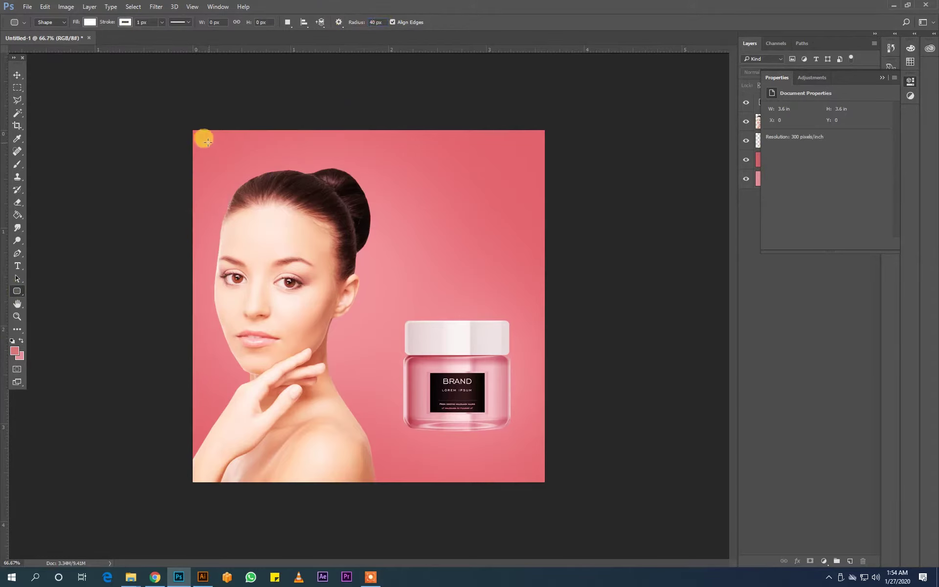
left_click_drag(208, 142, 529, 470)
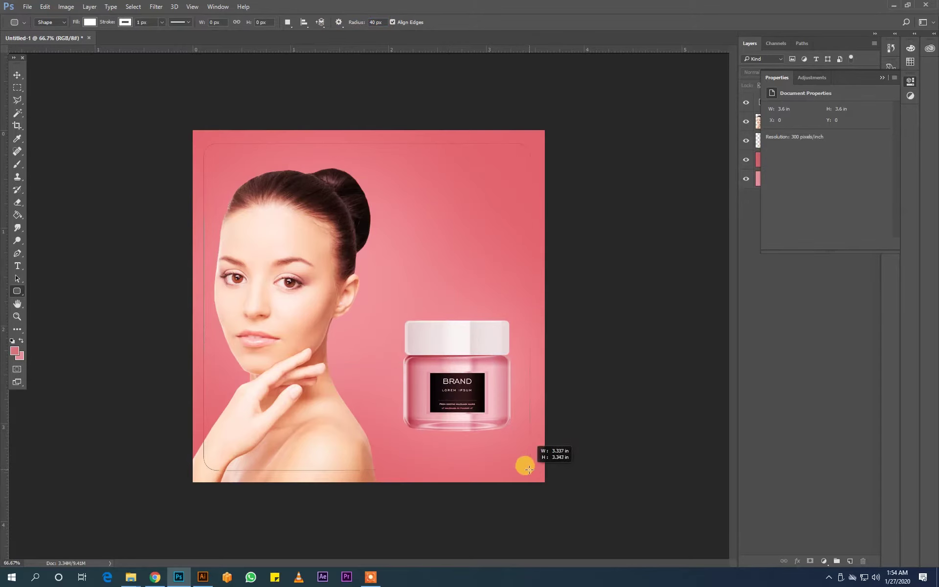
left_click_drag(530, 470, 525, 461)
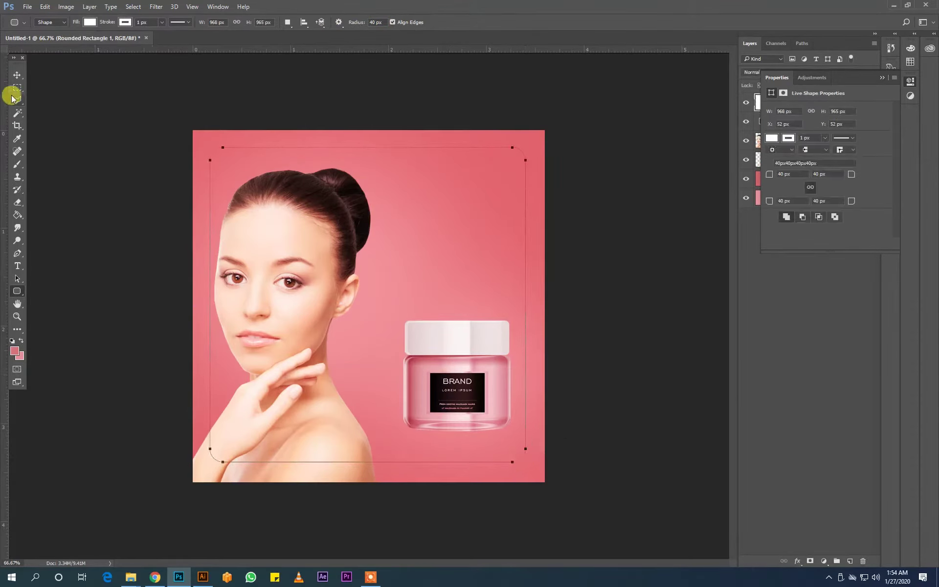
left_click(16, 73)
Step: Adjust the shape's stroke settings and move the white panel below Layer 0 copy
left_click(16, 291)
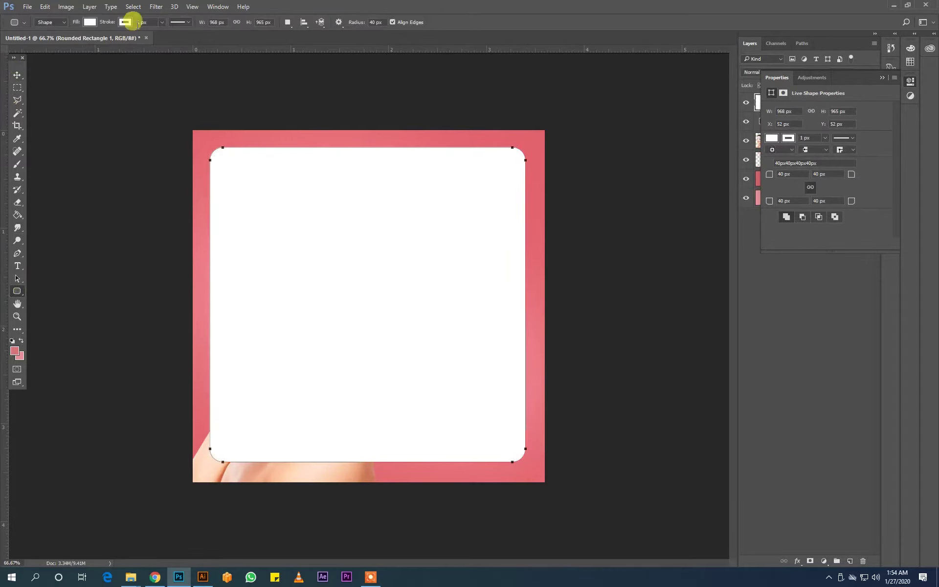
left_click(899, 80)
left_click(125, 22)
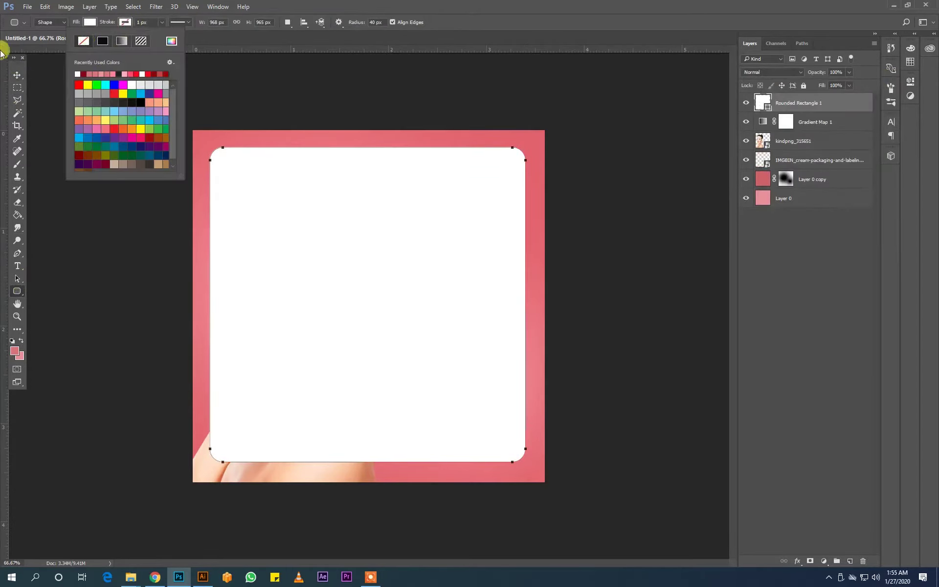
left_click(17, 74)
left_click_drag(787, 103, 783, 189)
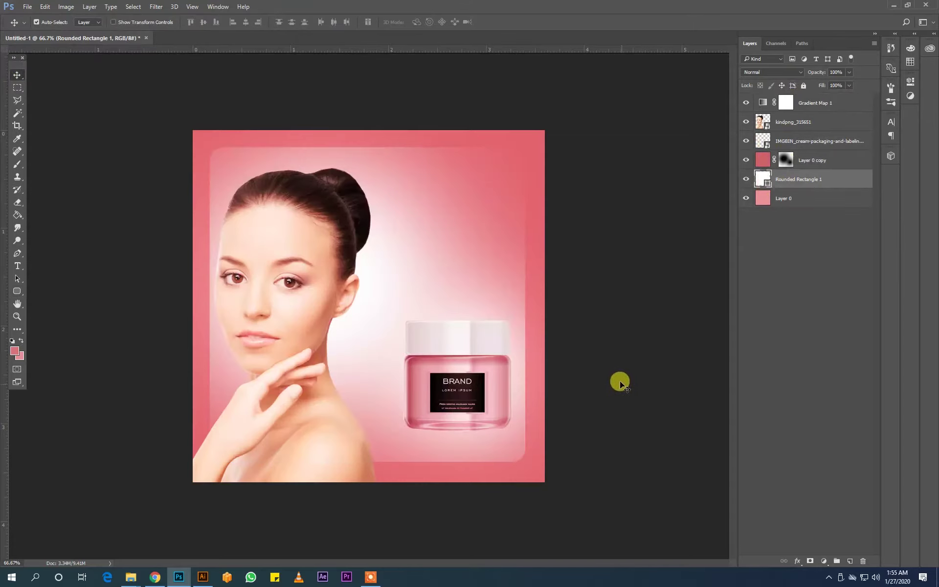
Step: Enlarge the white panel slightly with Free Transform
key("ctrl+t")
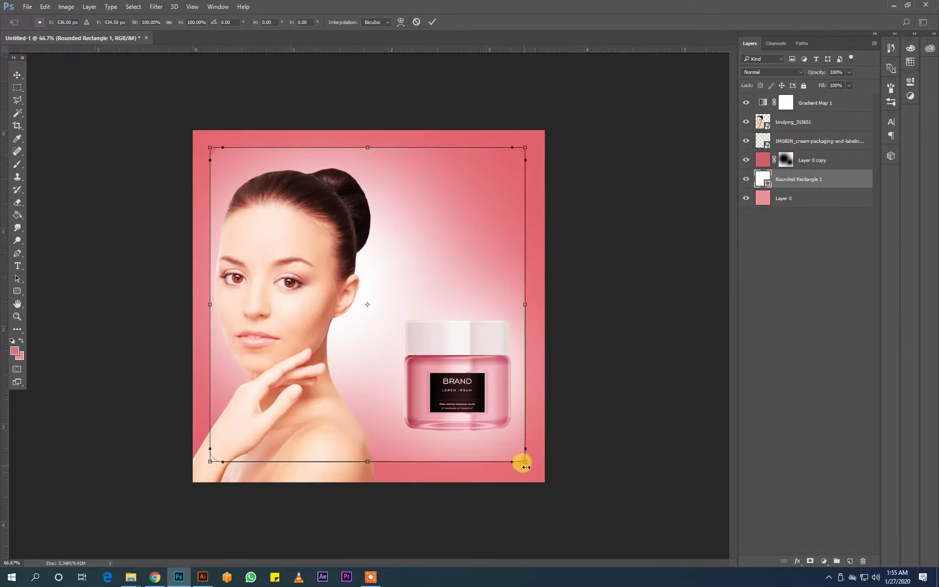
left_click_drag(525, 462, 528, 463)
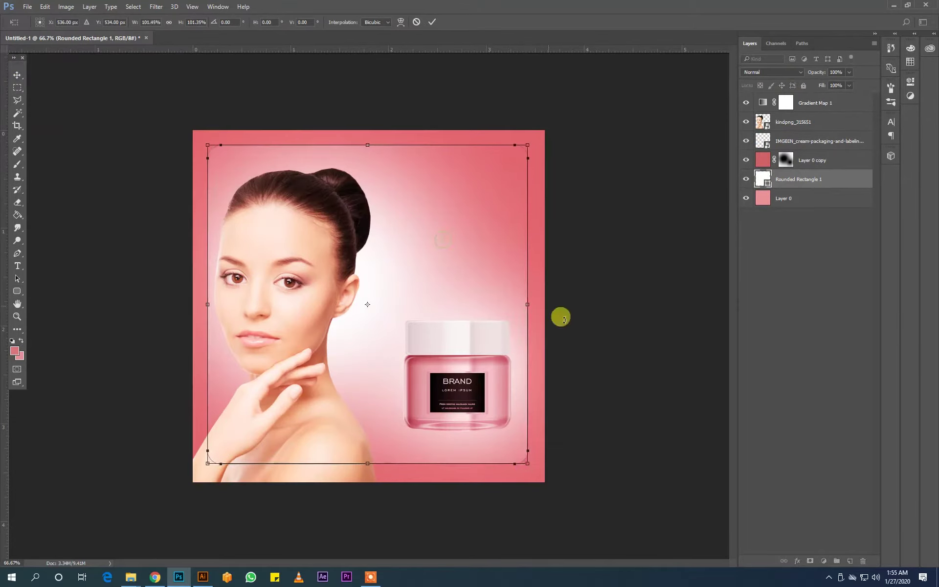
key("Return")
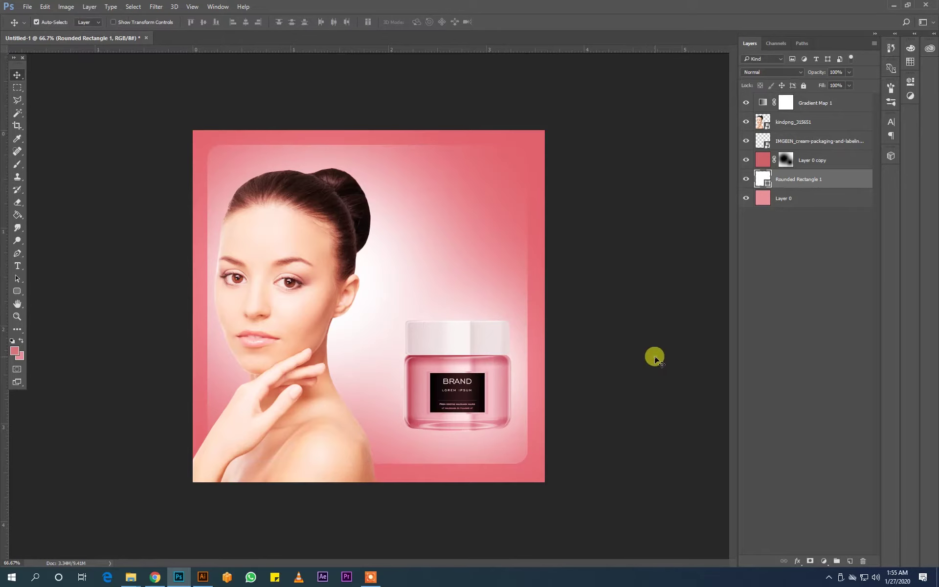
left_click(655, 357)
Step: Duplicate the portrait layer and rasterize the copy
left_click(285, 253)
key("ctrl+j")
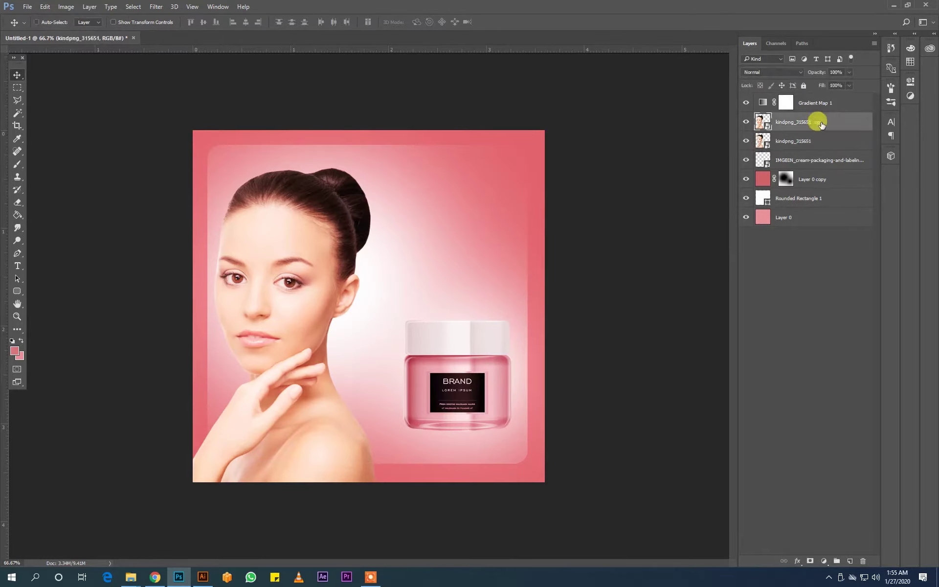
right_click(757, 160)
left_click(686, 278)
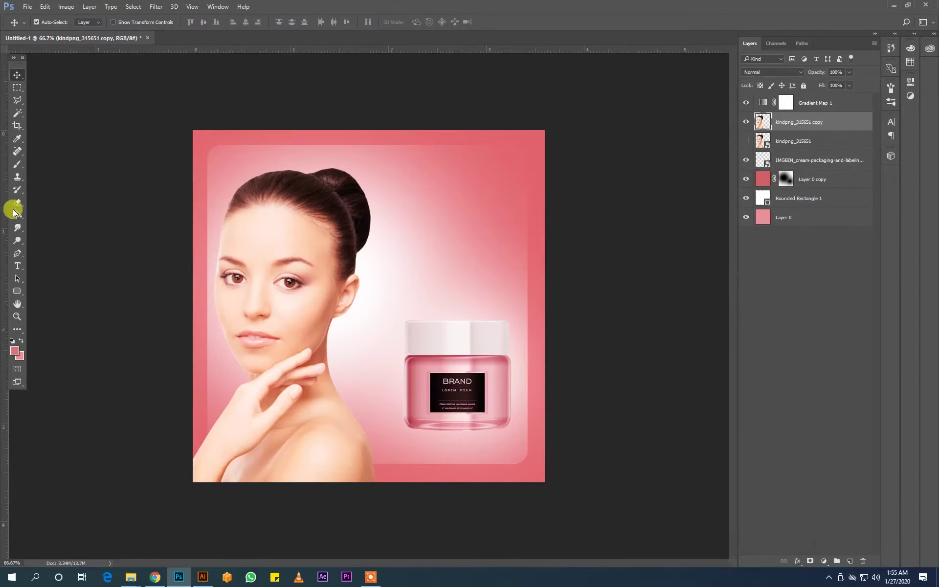
Step: Blur the left edge of the face on the portrait copy
right_click(16, 234)
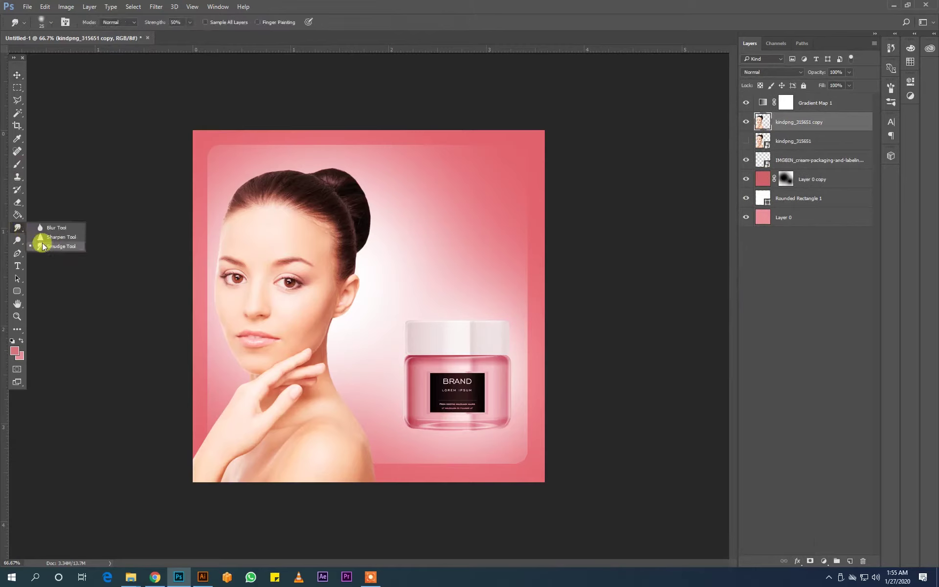
left_click(49, 226)
left_click_drag(215, 241, 212, 309)
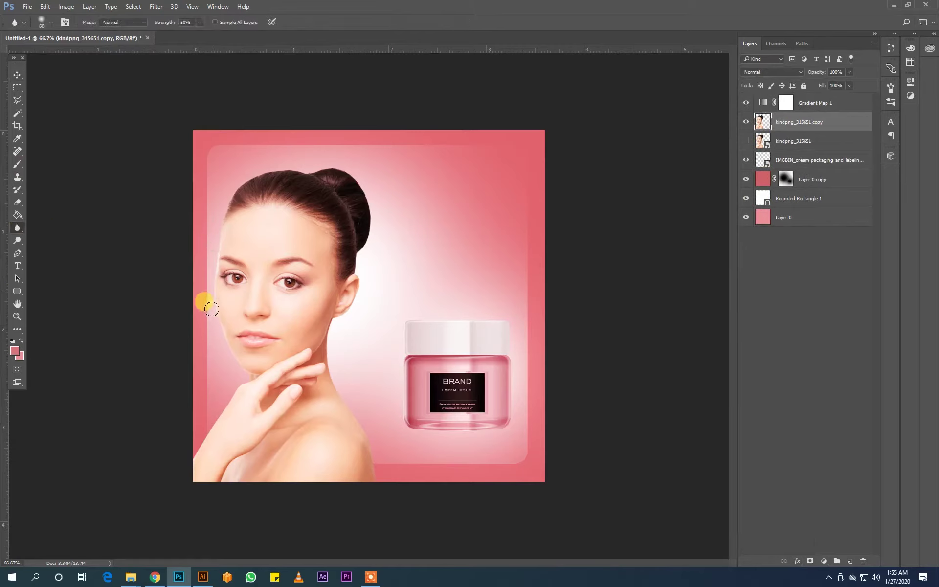
left_click(17, 74)
left_click(562, 264)
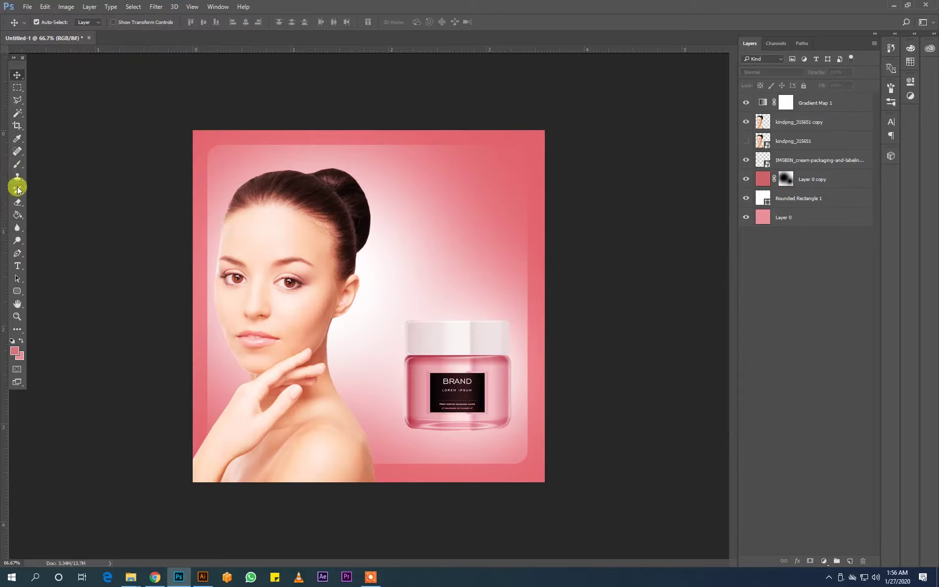
Step: Enlarge the Blur brush to 70 and soften the portrait copy's edges
left_click(16, 230)
left_click(778, 131)
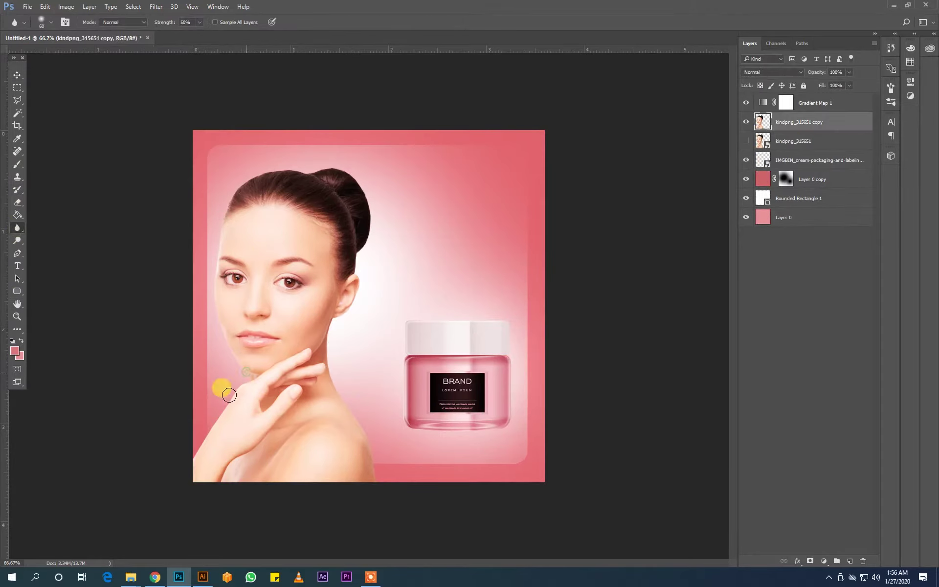
key("bracketright")
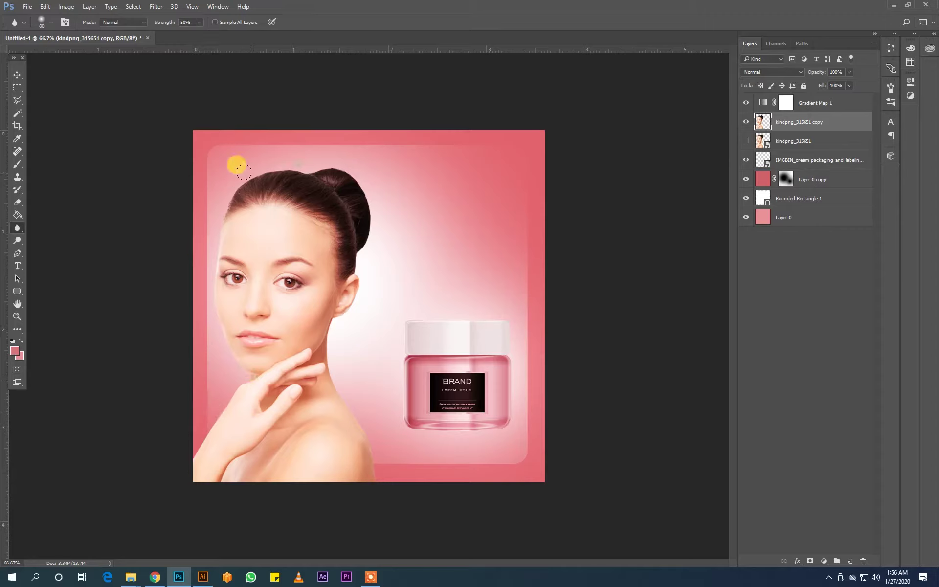
left_click(16, 75)
left_click(606, 297)
left_click(290, 236)
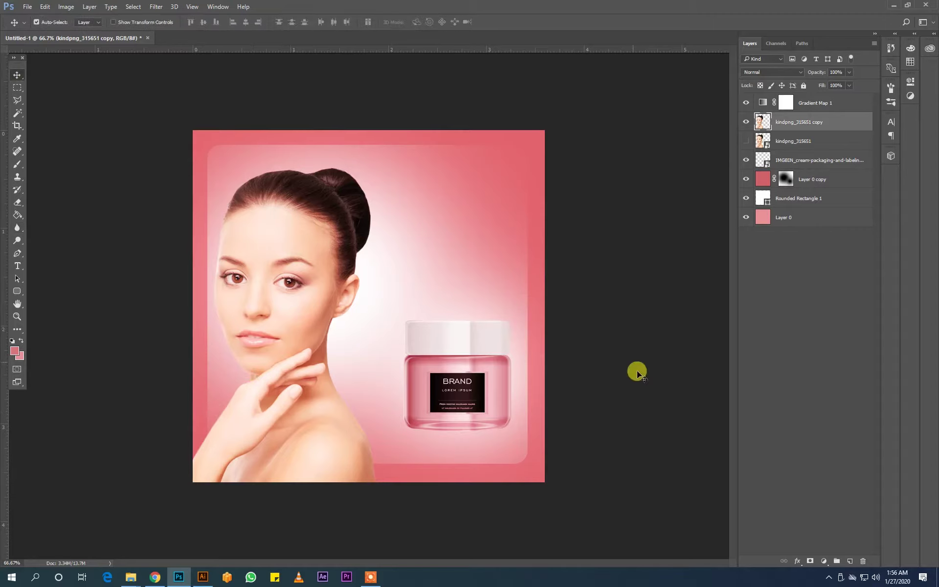
left_click(639, 373)
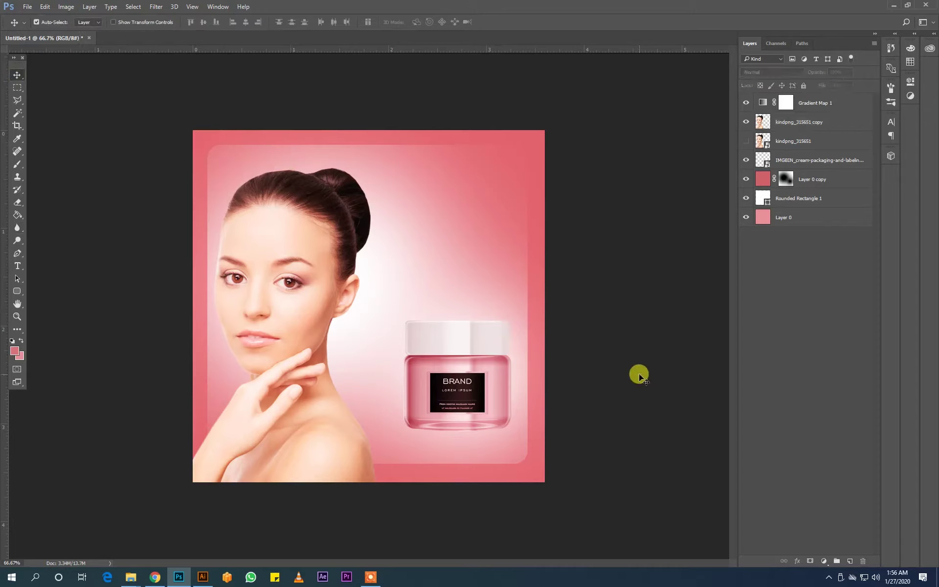
left_click(283, 251)
Step: Duplicate the cream jar and scale the copy down
left_click(604, 297)
left_click_drag(479, 404, 425, 386)
key("ctrl+t")
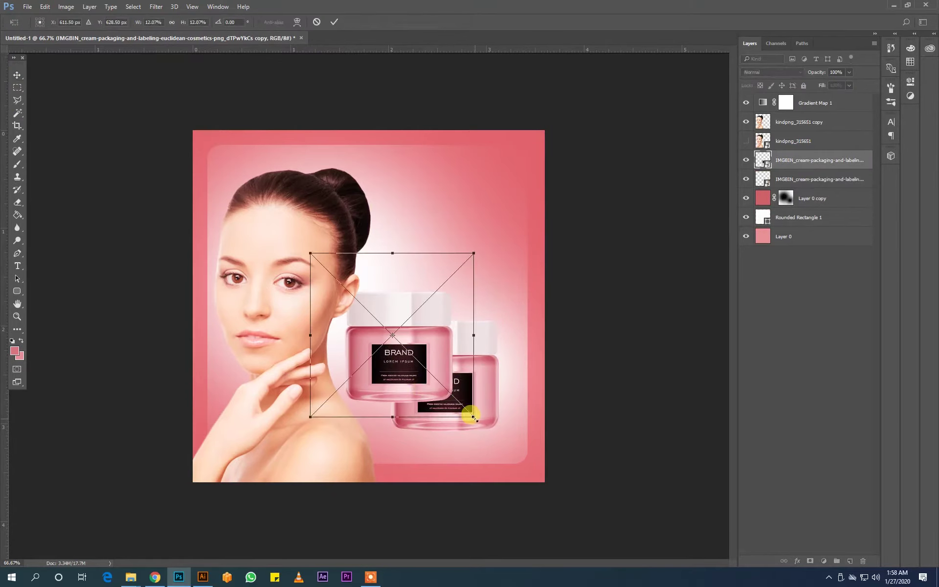
mouse_move(475, 417)
left_mouse_down()
mouse_move(453, 394)
mouse_move(403, 390)
left_mouse_up()
key("Return")
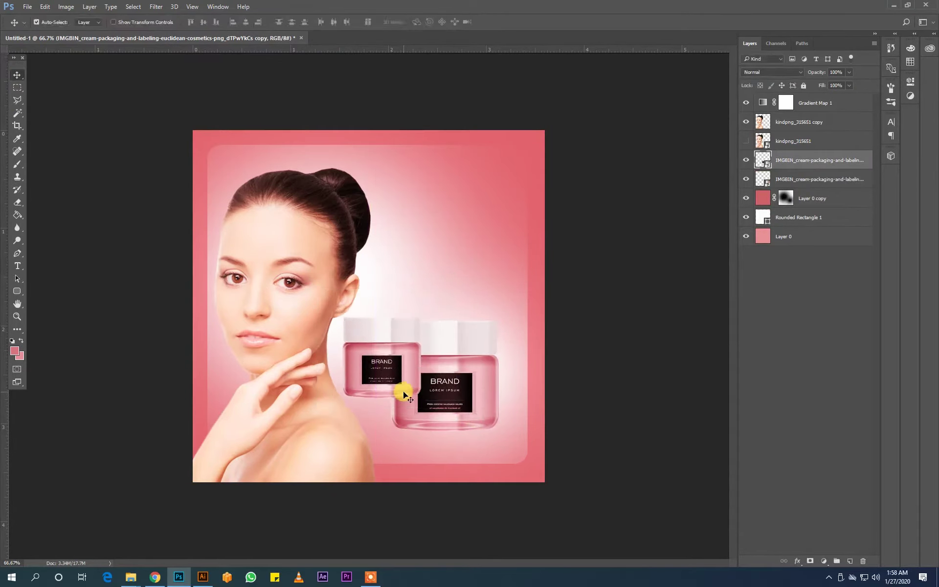
left_click(403, 392)
Step: Place the small jar behind and right of the large one, then shift both left
mouse_move(373, 360)
left_mouse_down()
mouse_move(484, 337)
mouse_move(533, 372)
left_mouse_up()
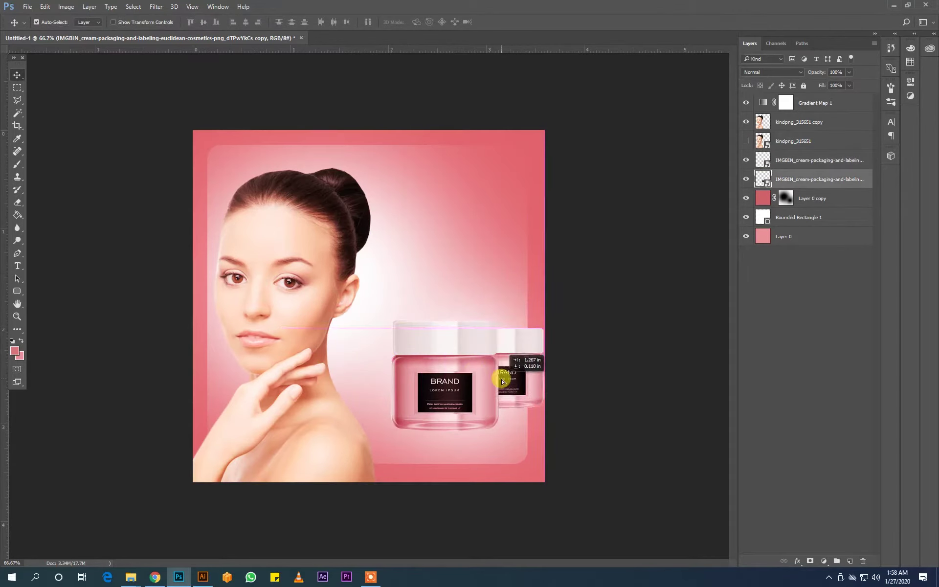
left_click(465, 388, "shift")
left_click_drag(465, 389, 441, 399)
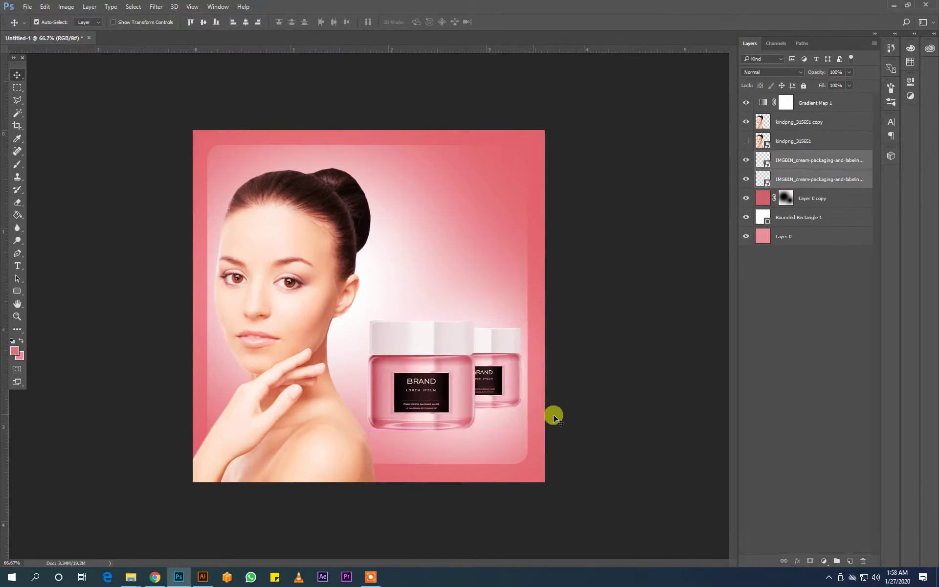
left_click(648, 406)
left_click(500, 390)
left_click(612, 408)
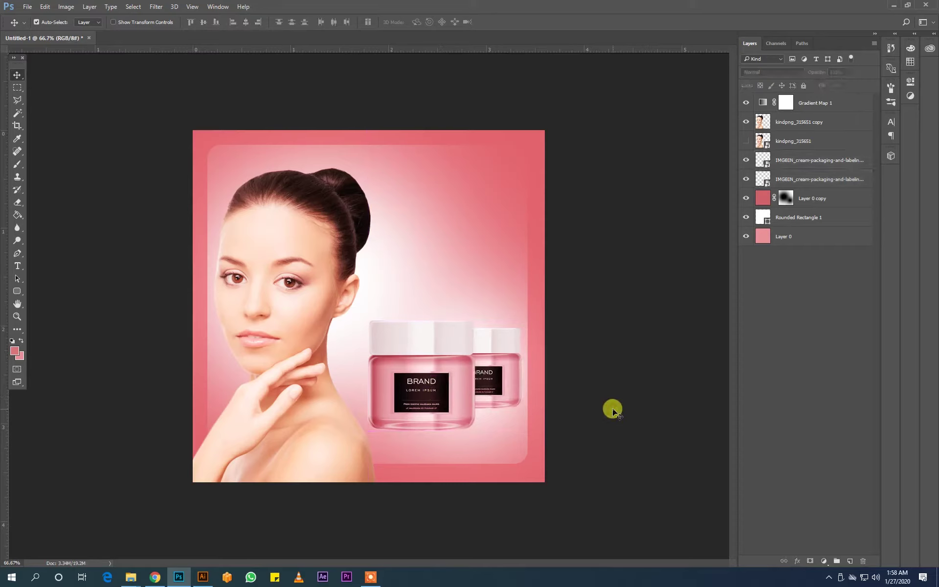
Step: Duplicate the front cream jar, flip and mirror it, and place it beneath the original as a reflection
left_click(443, 381)
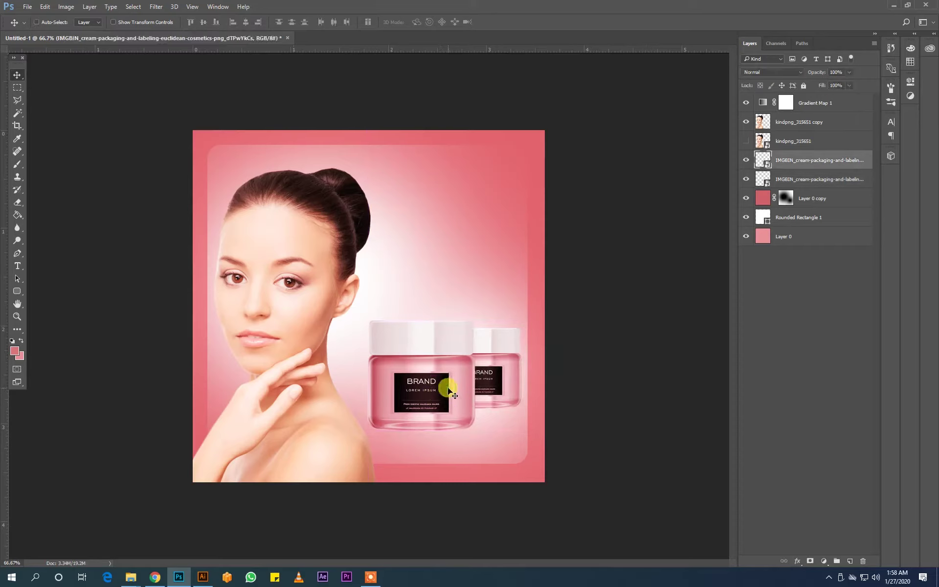
key("ctrl+j")
key("ctrl+t")
mouse_move(497, 450)
left_mouse_down()
mouse_move(455, 259)
mouse_move(331, 266)
left_mouse_up()
left_click_drag(420, 346, 422, 482)
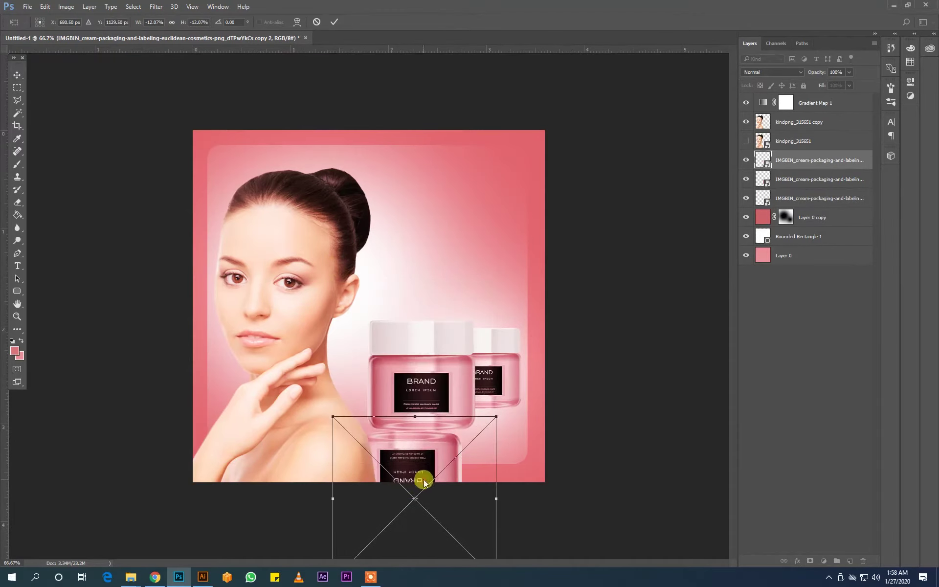
right_click(425, 482)
left_click(457, 459)
key("Return")
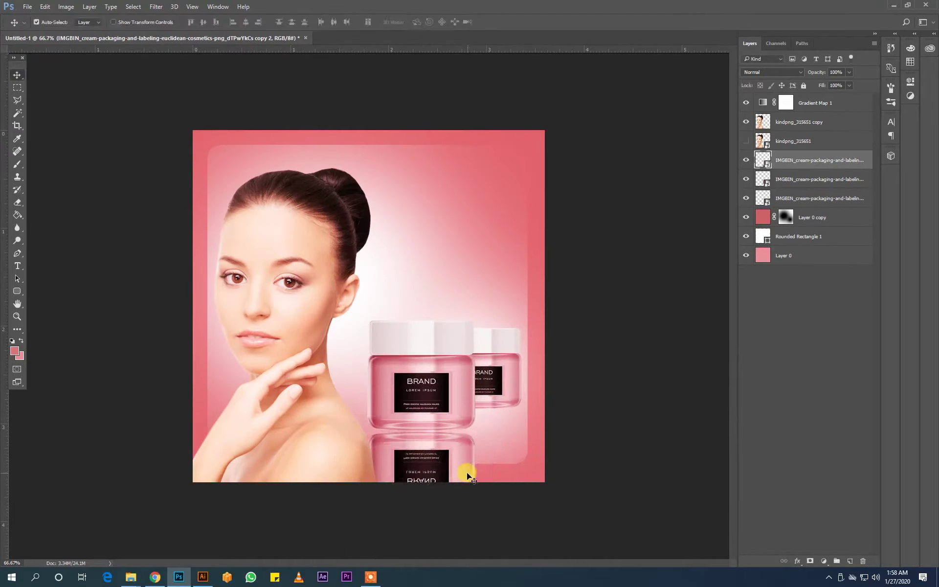
Step: Add a layer mask to the reflection and fade it with a black-to-white gradient
left_click(811, 562)
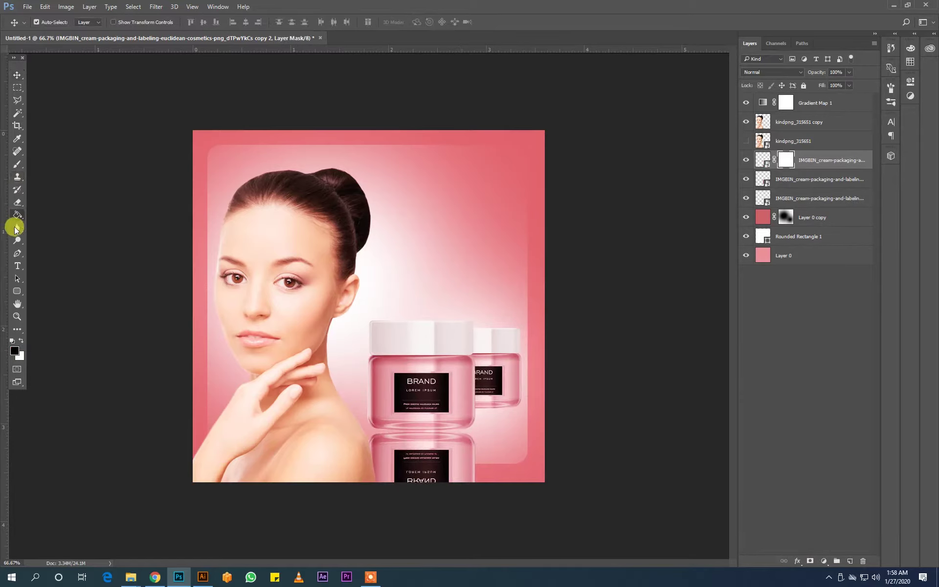
right_click(16, 216)
left_click(49, 216)
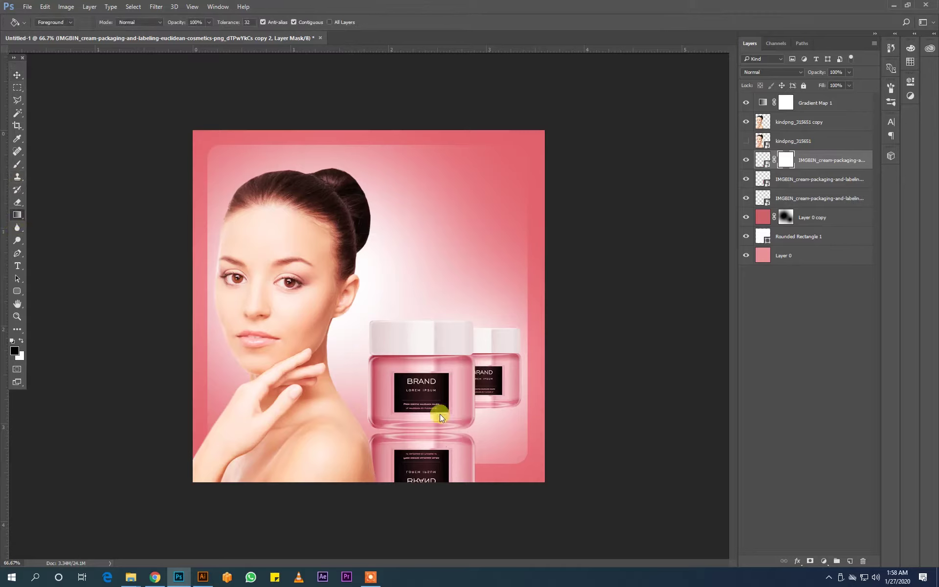
left_click_drag(414, 422, 417, 498)
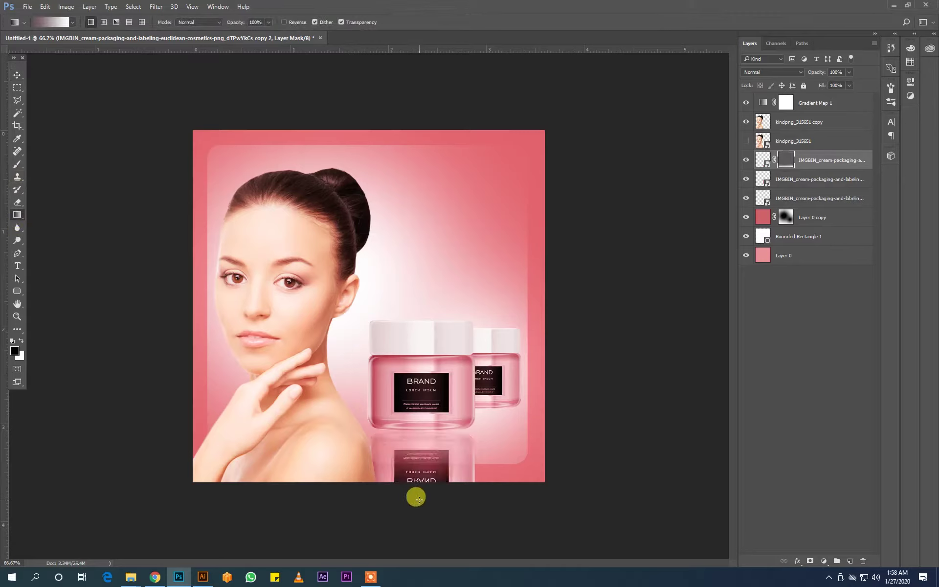
left_click_drag(419, 498, 425, 418)
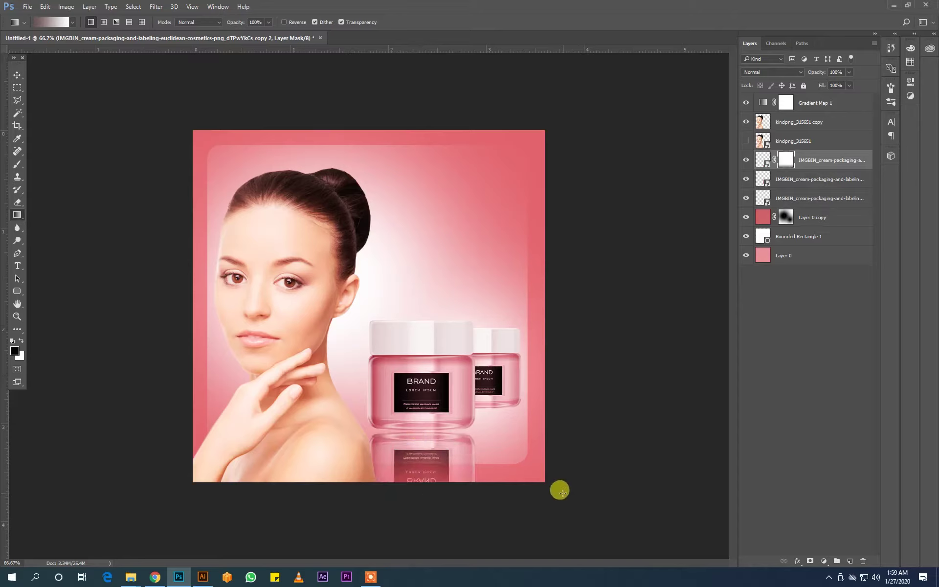
left_click_drag(423, 494, 418, 414)
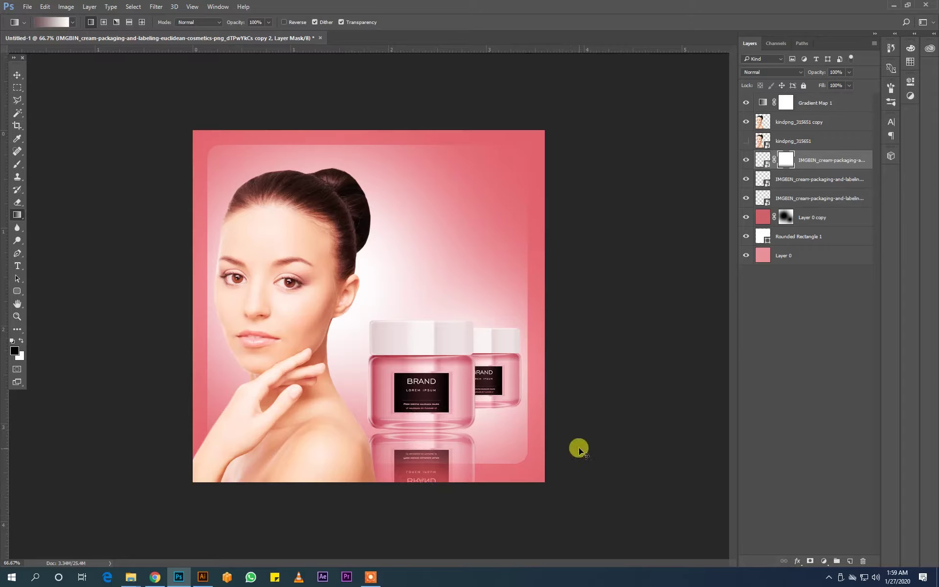
left_click(165, 76)
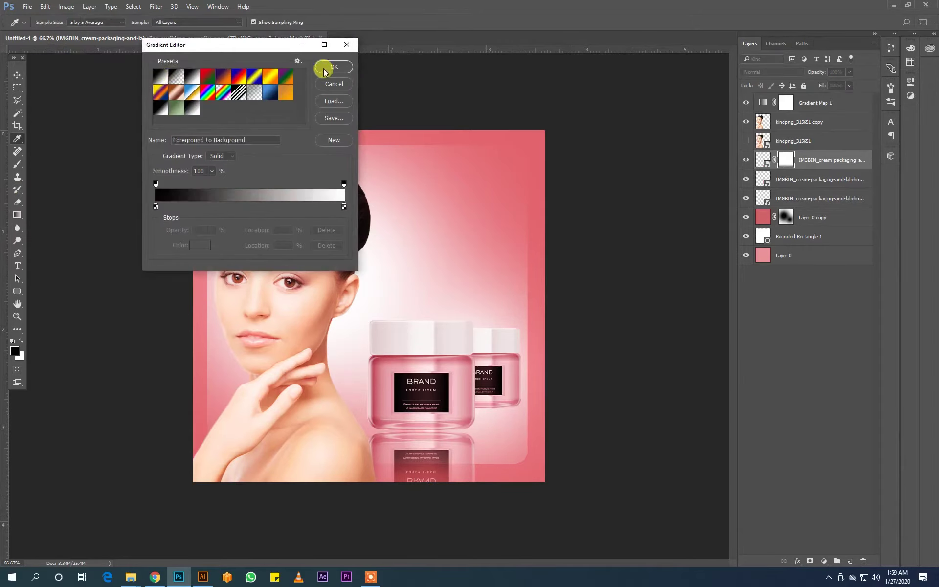
left_click(325, 69)
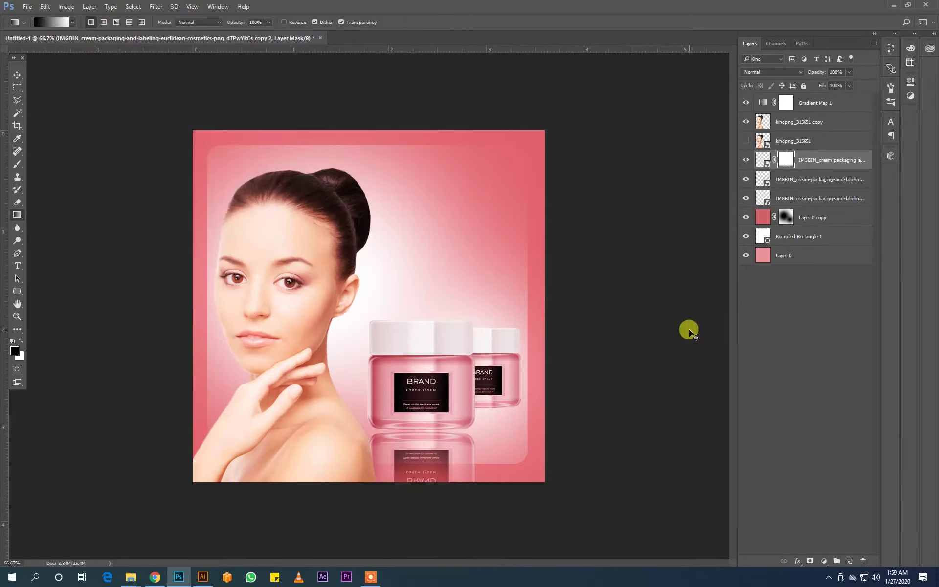
key("ctrl+z")
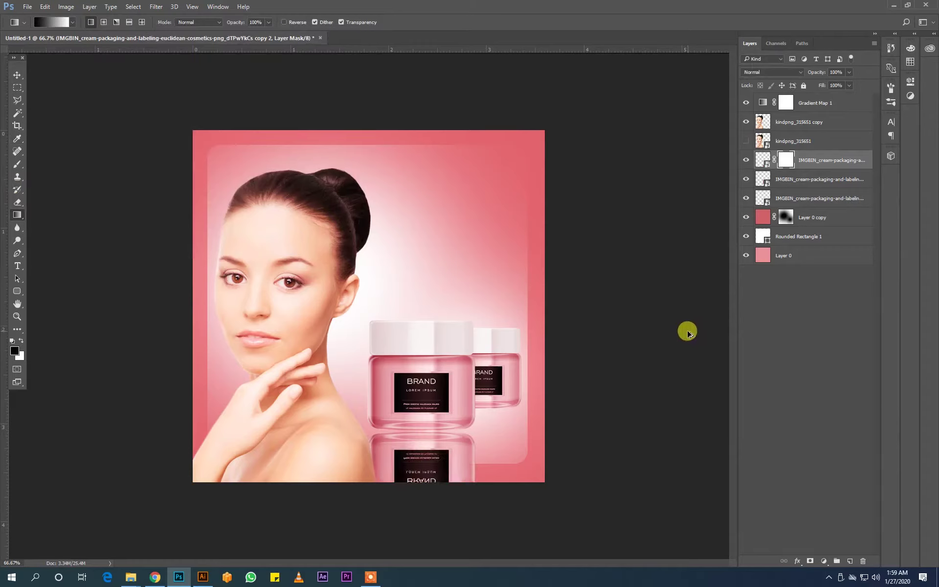
left_click(53, 22)
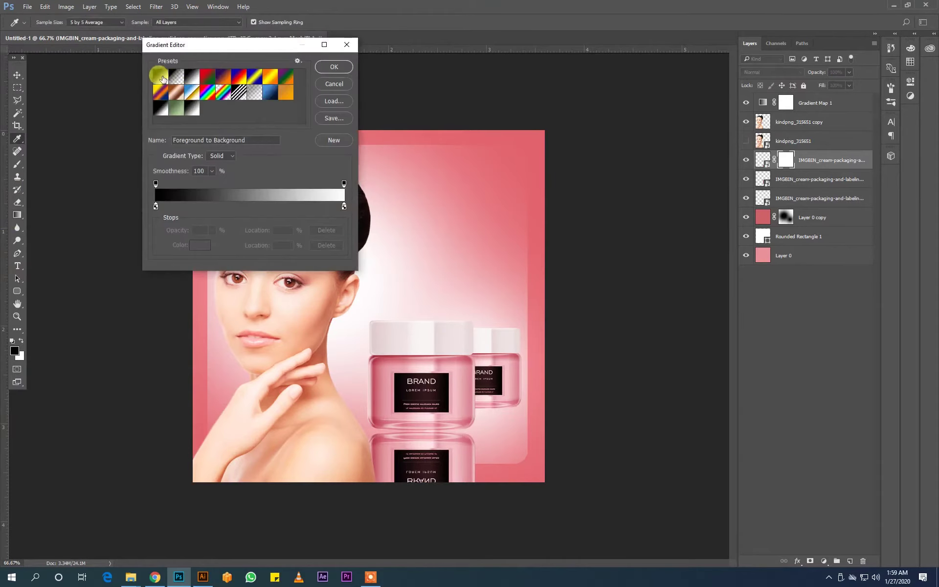
left_click(332, 69)
mouse_move(418, 409)
left_mouse_down()
mouse_move(418, 518)
mouse_move(421, 419)
left_mouse_up()
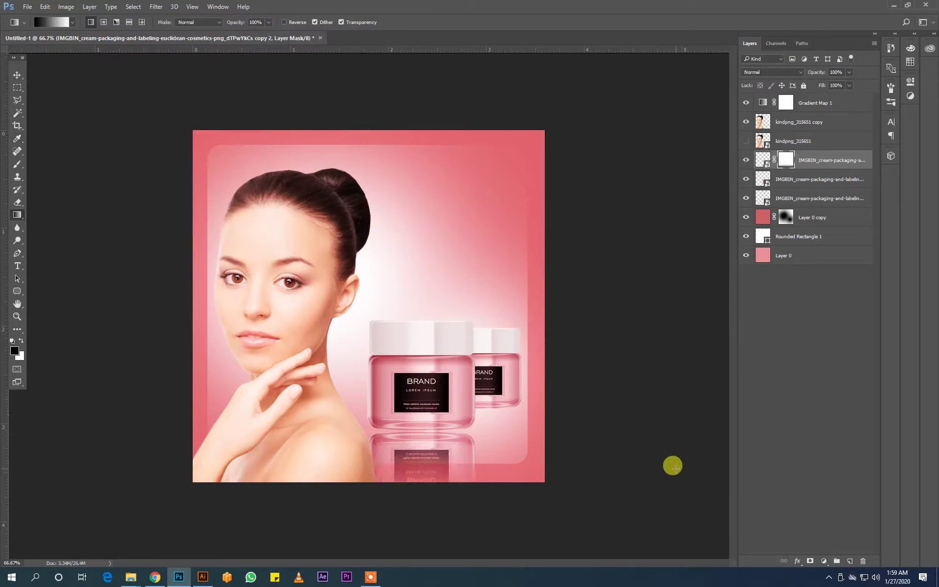
Step: Redraw the reflection's gradient fade and lower the layer opacity to about 41%
left_click(17, 74)
left_click(850, 71)
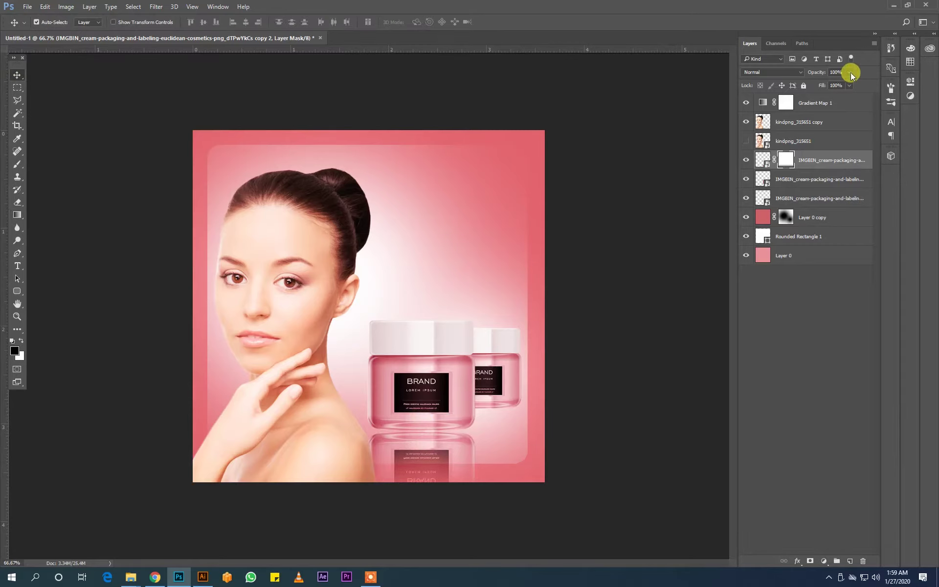
left_click_drag(850, 84, 833, 88)
left_click(787, 160)
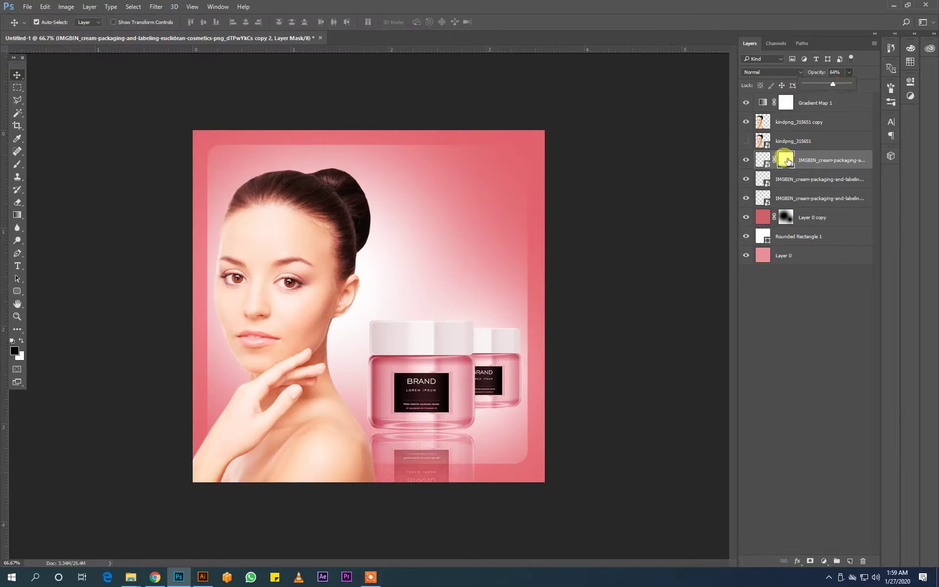
left_click(17, 215)
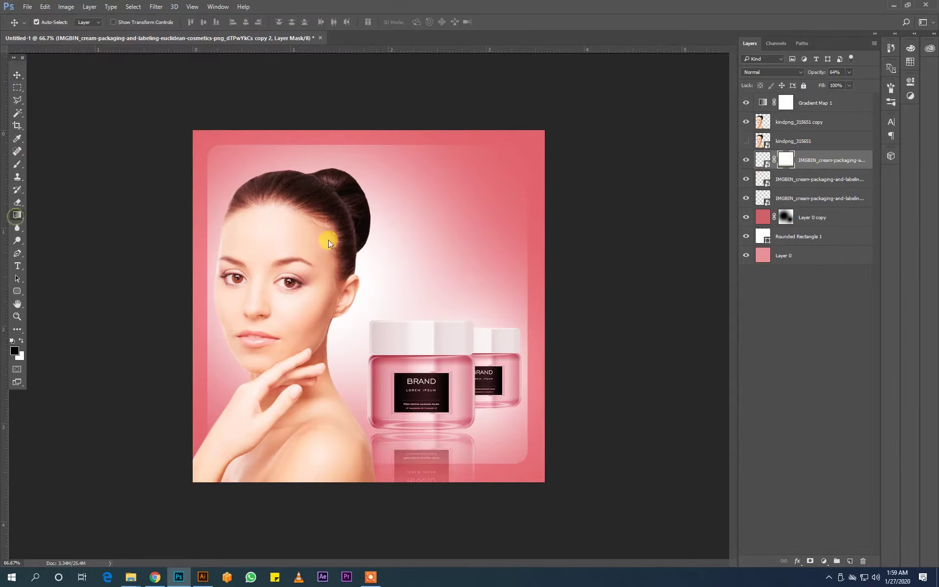
left_click_drag(421, 420, 422, 419)
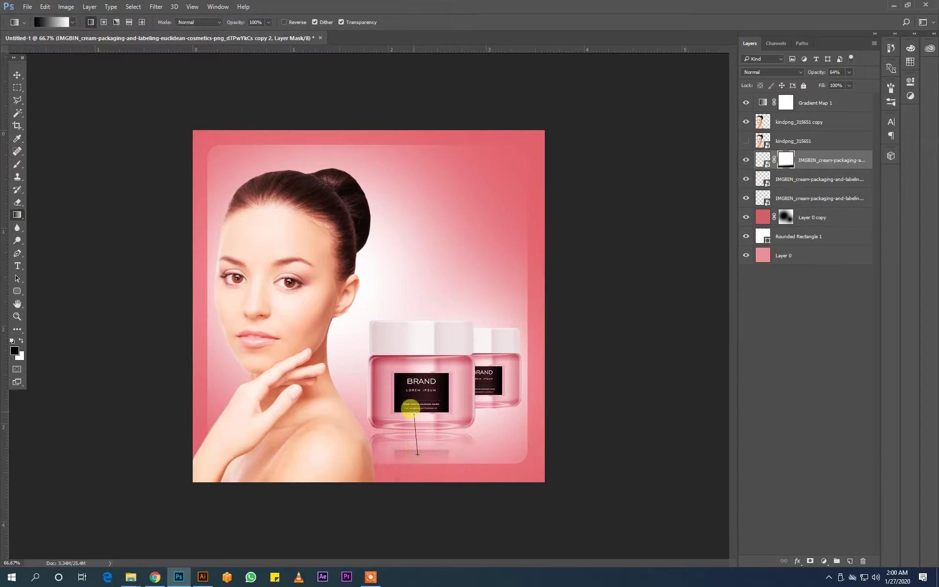
left_click(849, 72)
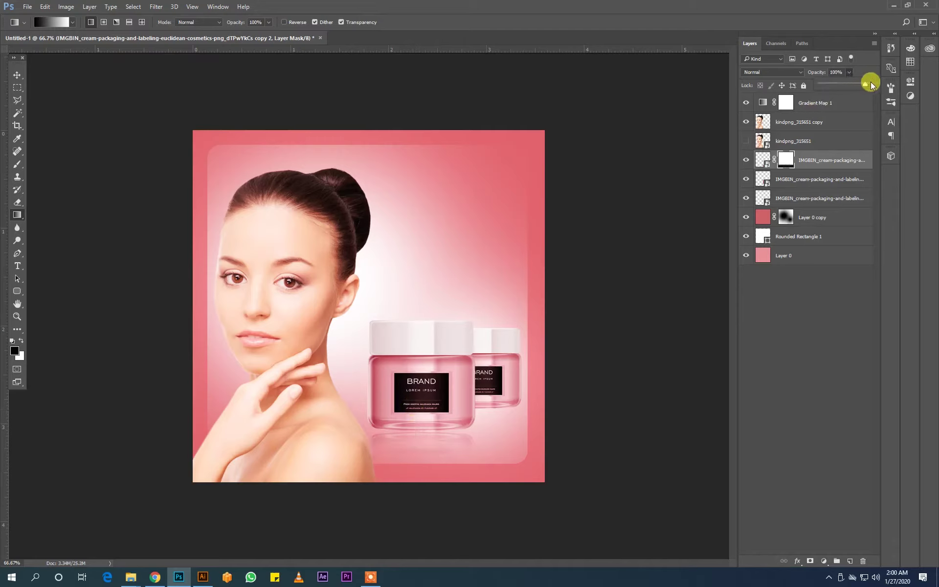
left_click(17, 75)
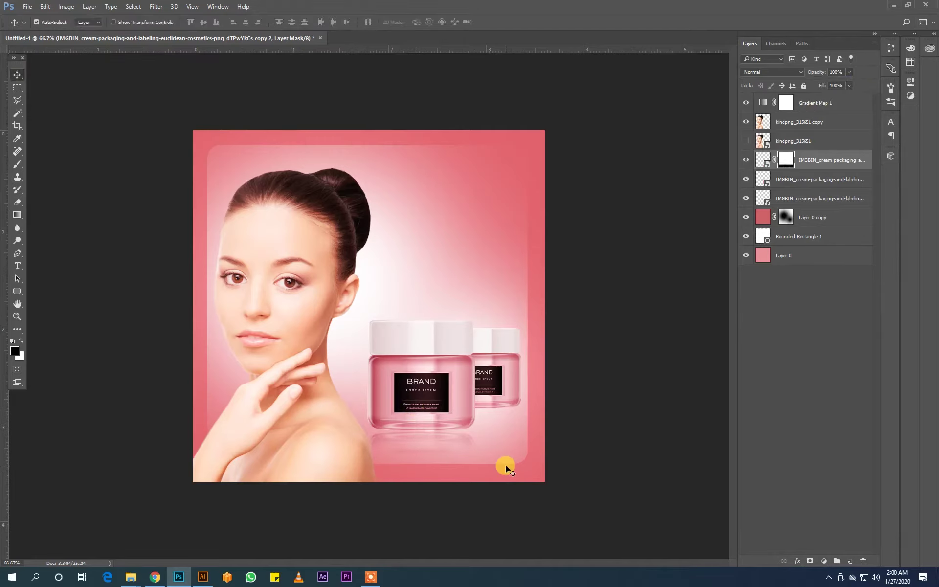
left_click(18, 214)
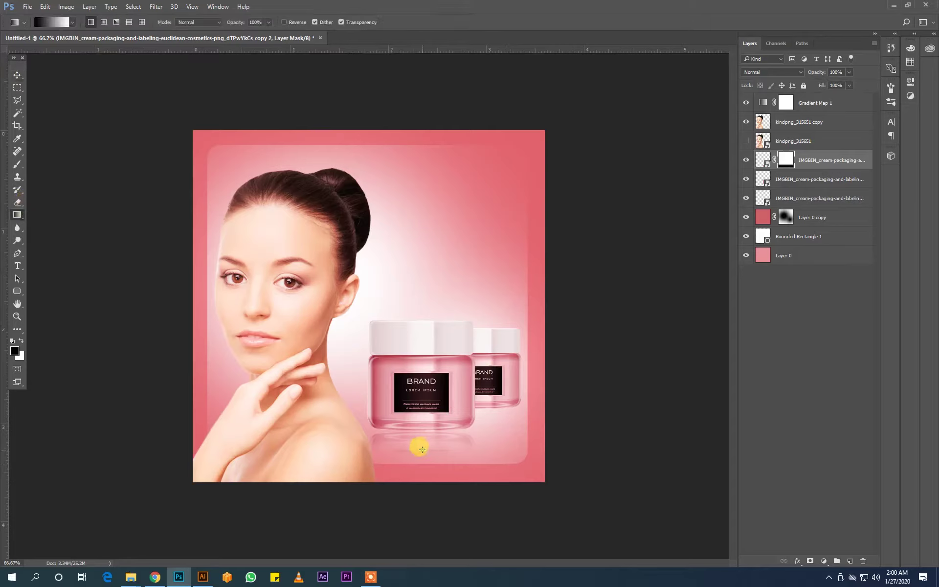
left_click_drag(422, 450, 423, 433)
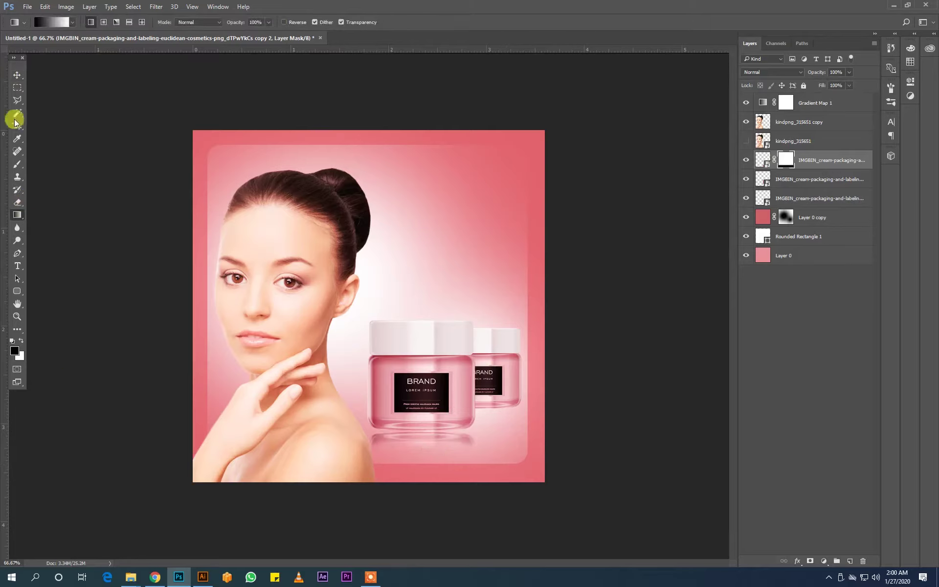
left_click(17, 75)
left_click_drag(849, 74, 826, 87)
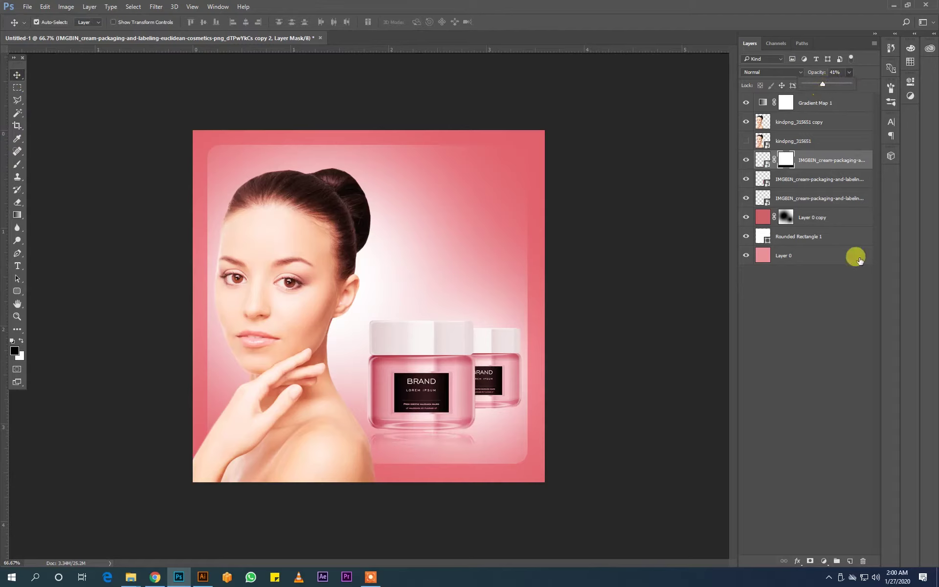
Step: Nudge the front jar's reflection into place and redraw its black-to-white fade on the mask
key("ctrl+t")
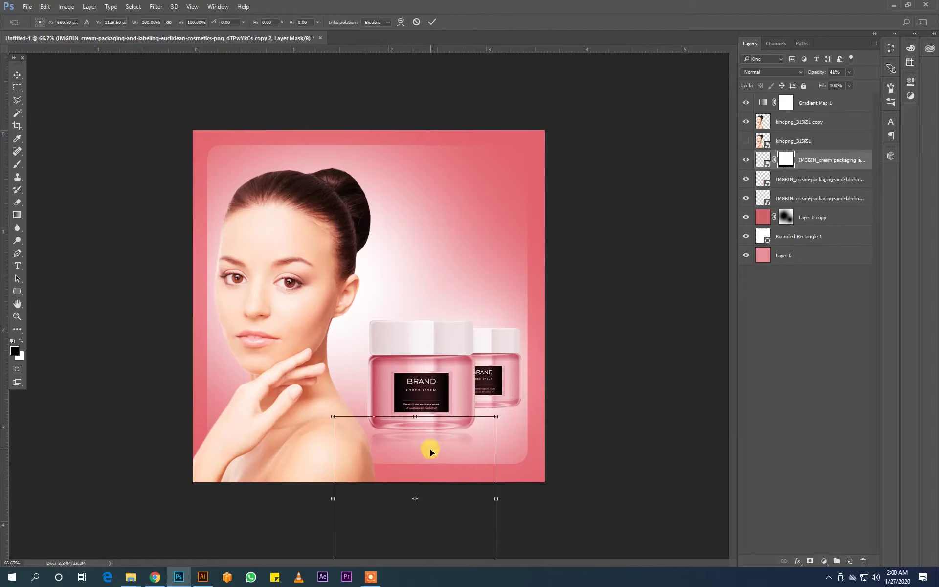
left_click_drag(430, 451, 431, 446)
key("Return")
left_click_drag(827, 179, 831, 184)
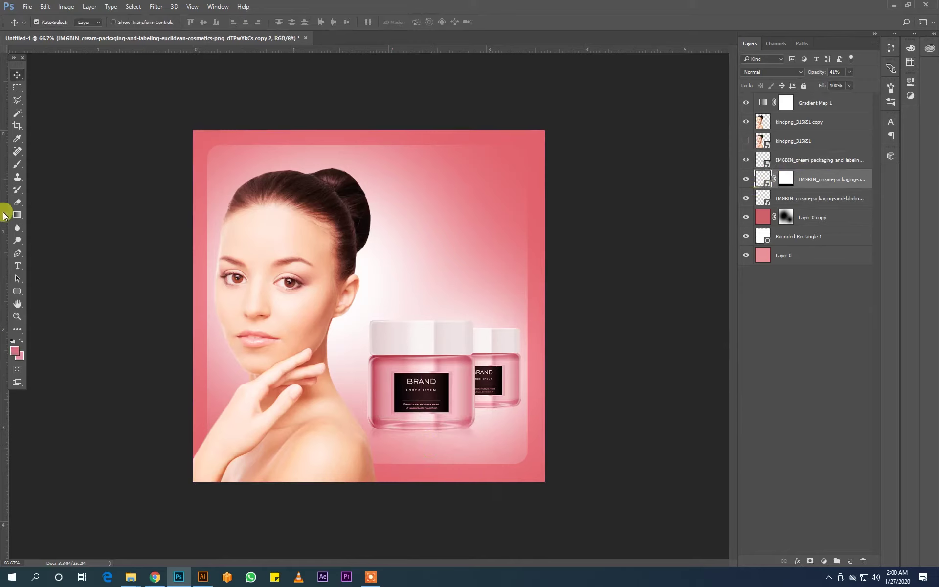
left_click(17, 214)
left_click_drag(413, 446, 423, 436)
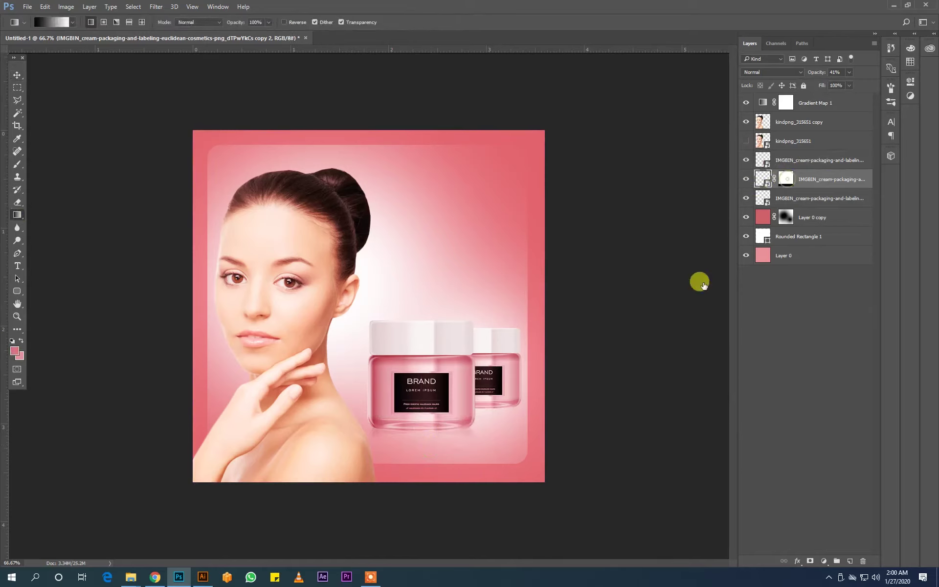
key("d")
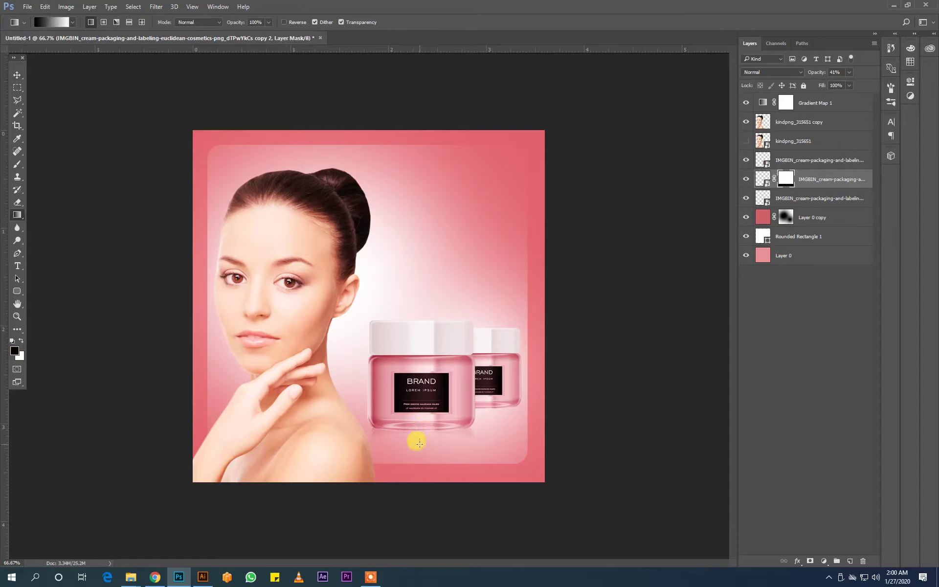
mouse_move(420, 444)
left_mouse_down()
mouse_move(559, 463)
mouse_move(425, 451)
left_mouse_up()
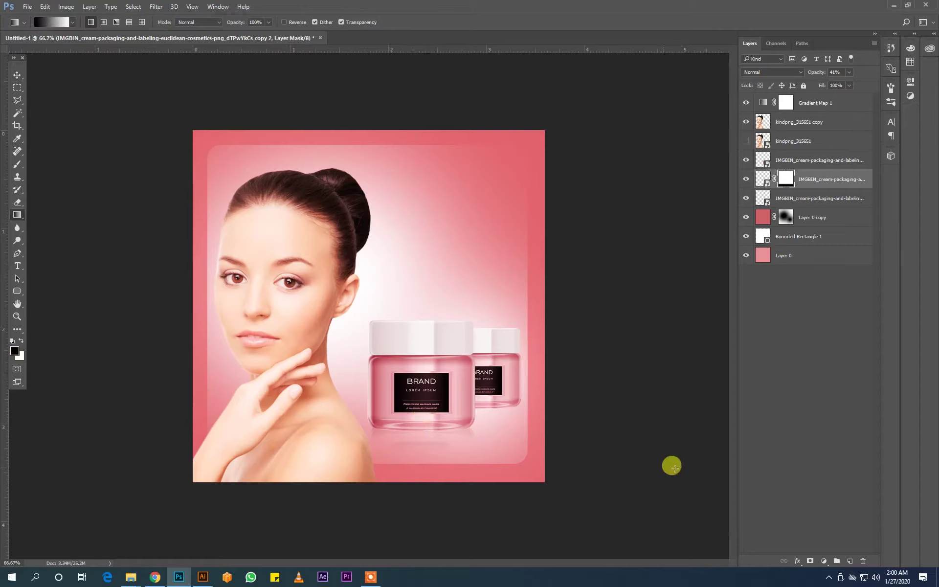
left_click(17, 74)
Step: Duplicate the masked reflection, move it under the second jar, and send it down the layer stack
left_click(602, 413)
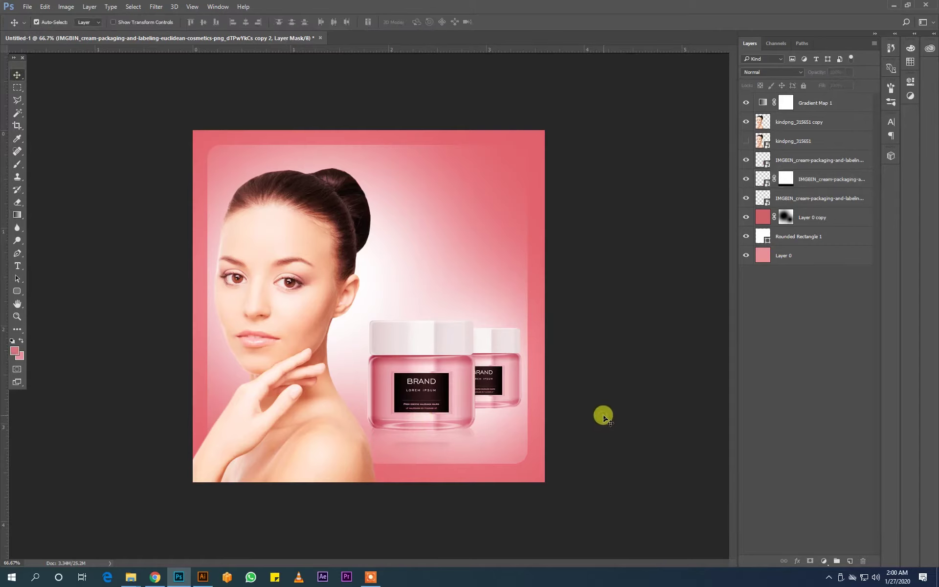
left_click(466, 441)
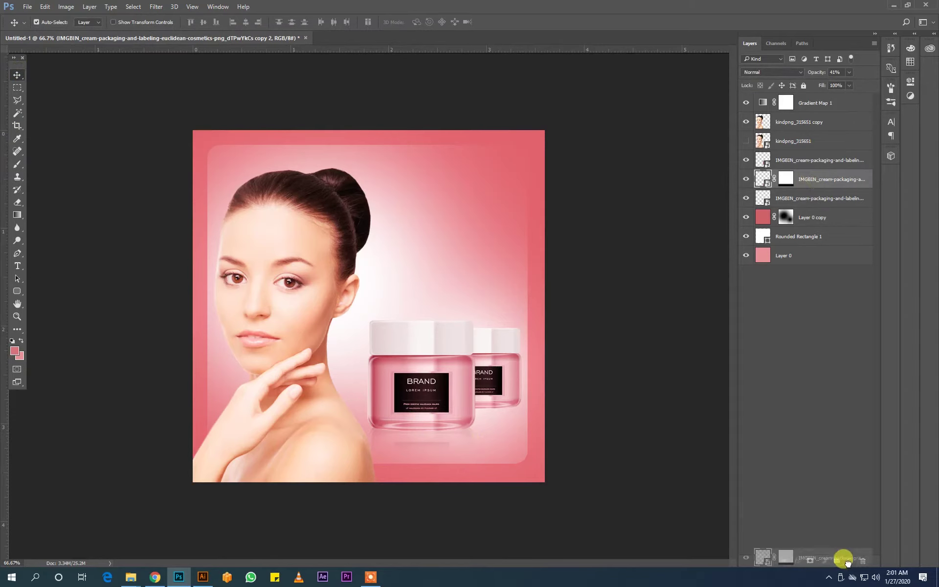
left_click_drag(805, 181, 850, 561)
key("ctrl+t")
mouse_move(440, 445)
left_mouse_down()
mouse_move(497, 429)
mouse_move(517, 438)
mouse_move(510, 419)
left_mouse_up()
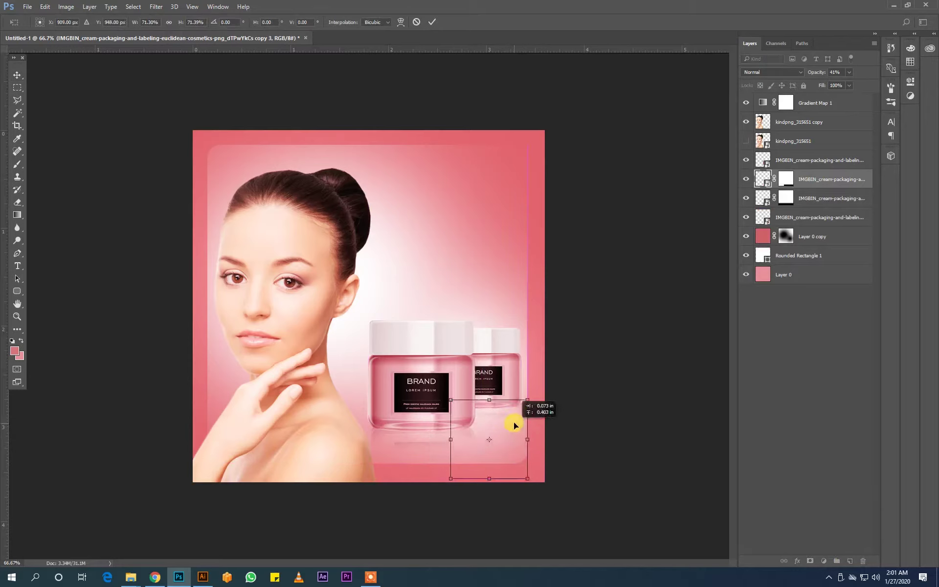
key("Return")
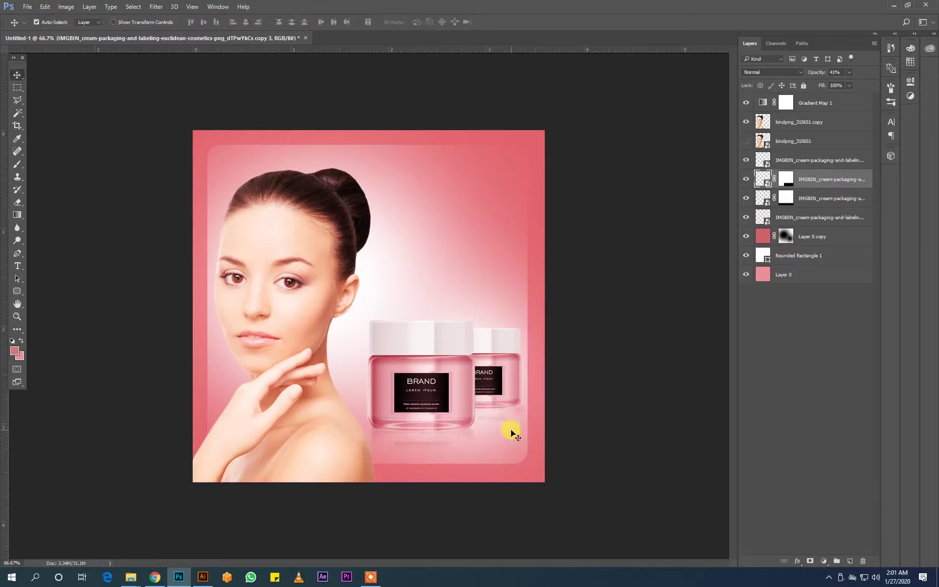
key("ctrl+bracketleft")
key("ctrl+bracketleft")
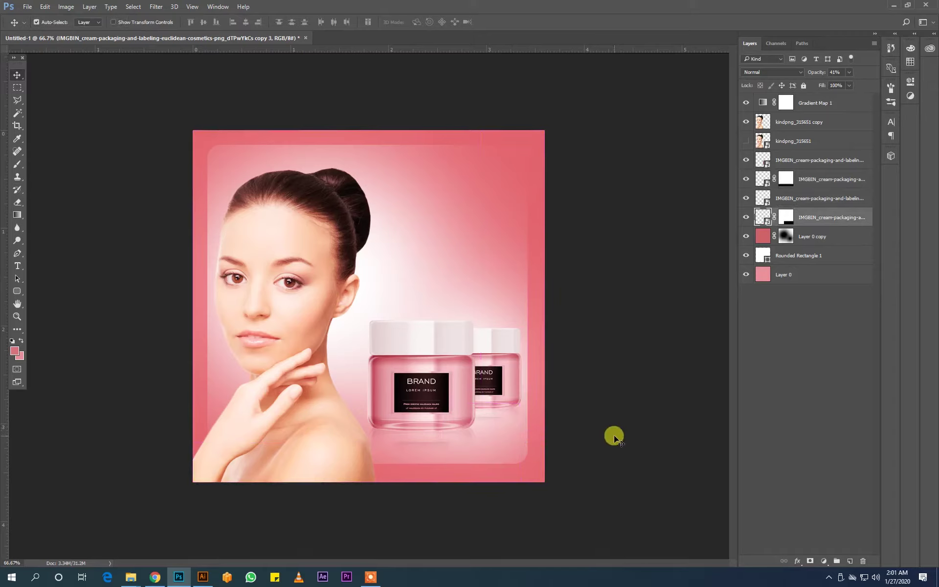
left_click(633, 428)
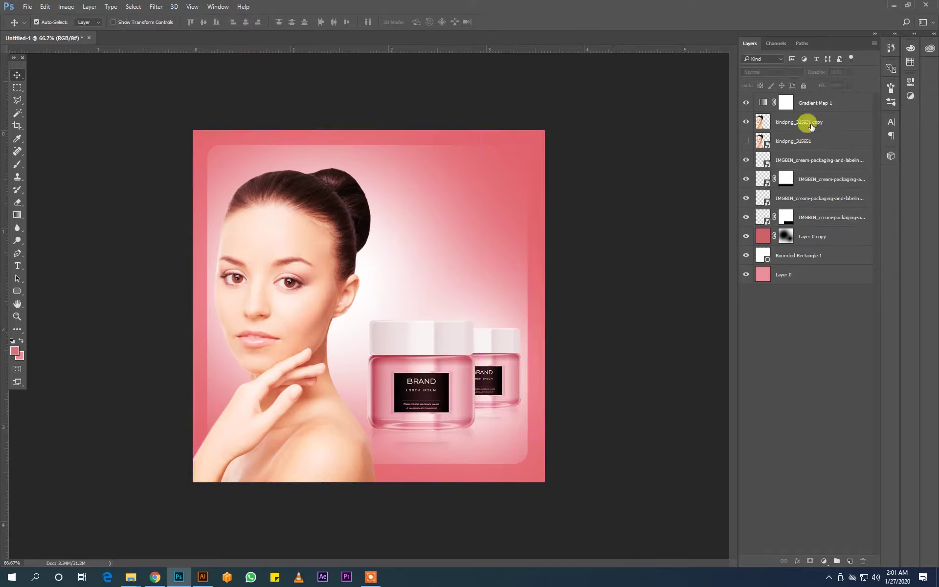
Step: Try Hue, Overlay and Color blending on Gradient Map 1, settling on Hue
left_click(747, 103)
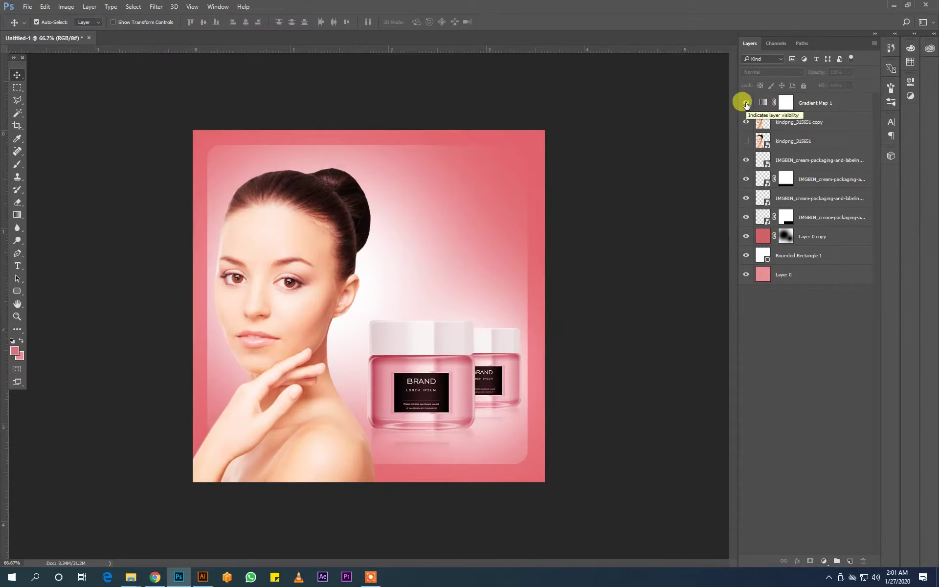
left_click(785, 103)
left_click(770, 72)
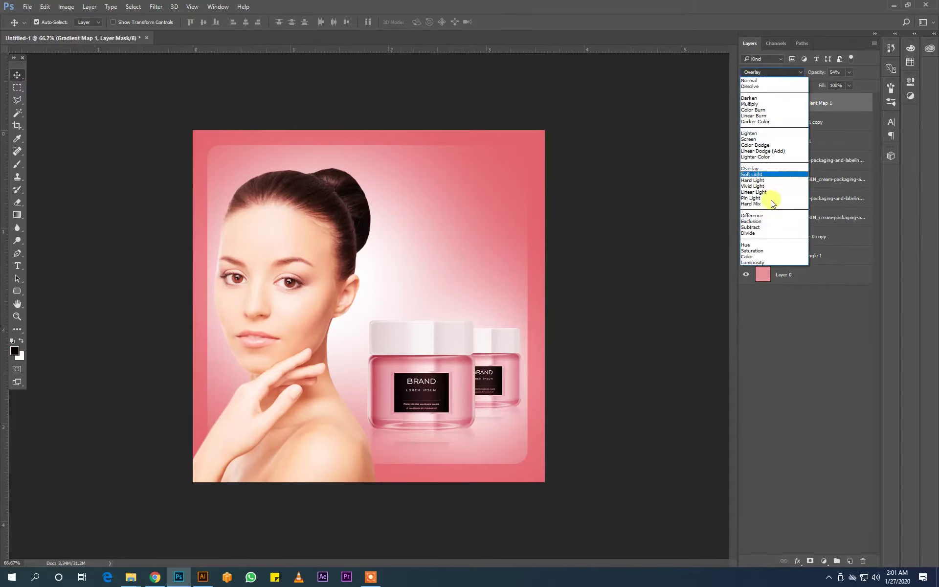
left_click(749, 245)
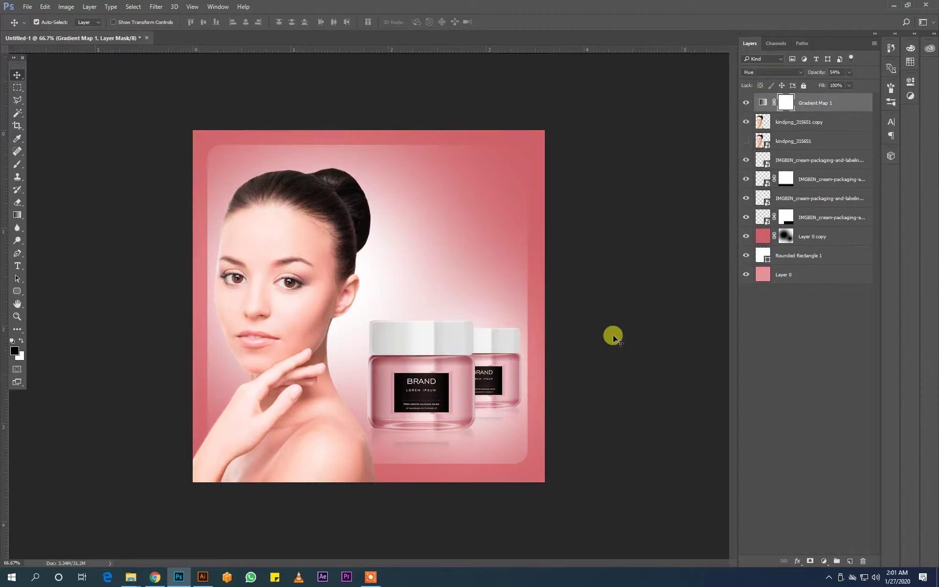
left_click(763, 72)
left_click(751, 166)
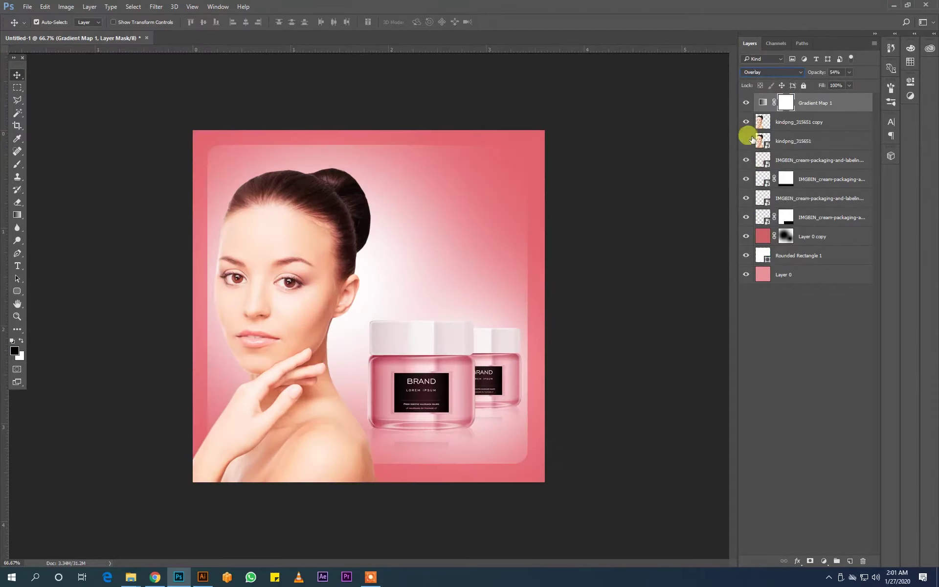
left_click(770, 72)
left_click(750, 256)
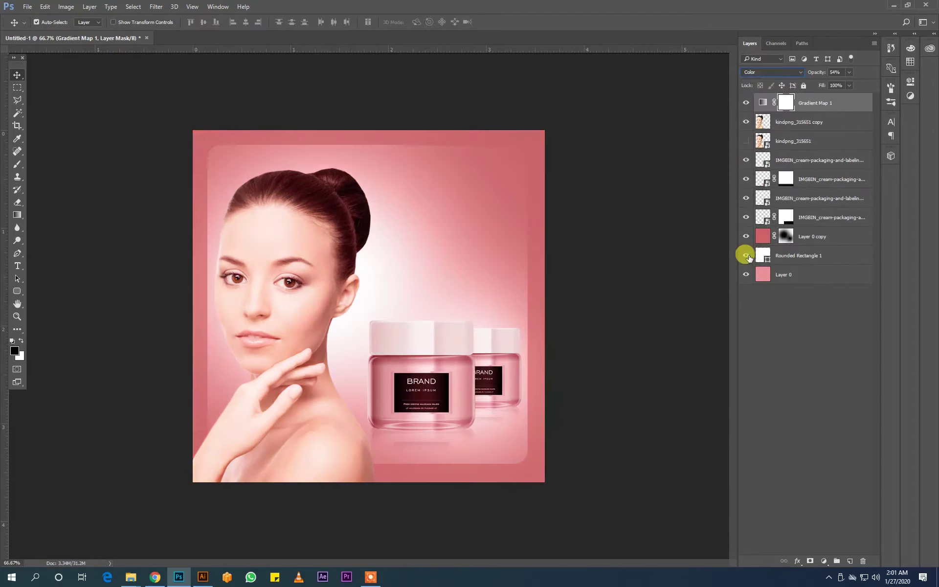
left_click(770, 72)
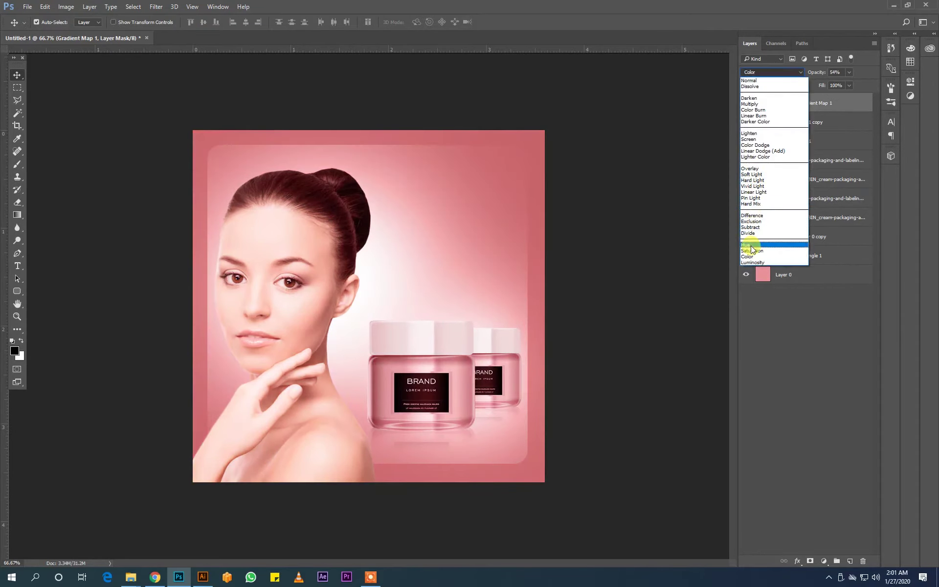
left_click(751, 247)
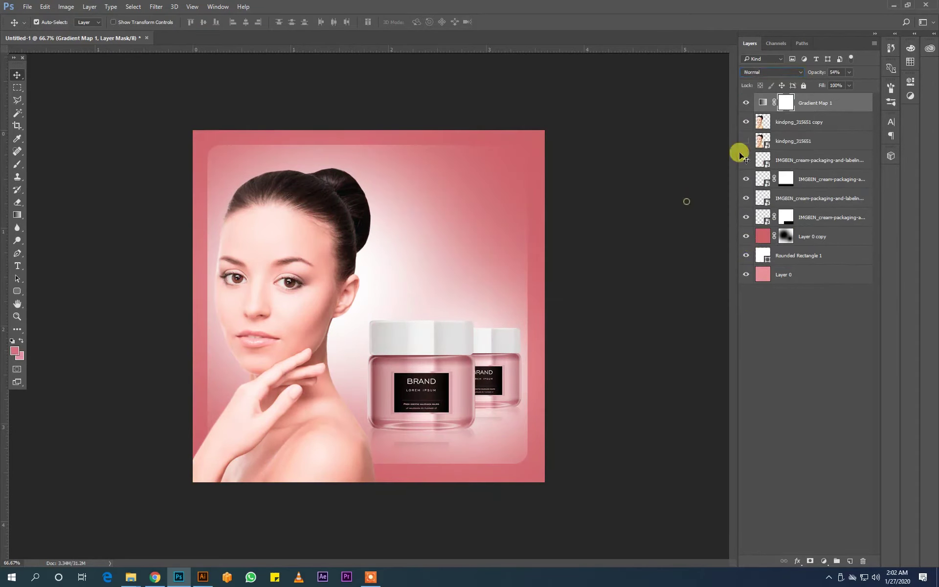
left_click(746, 103)
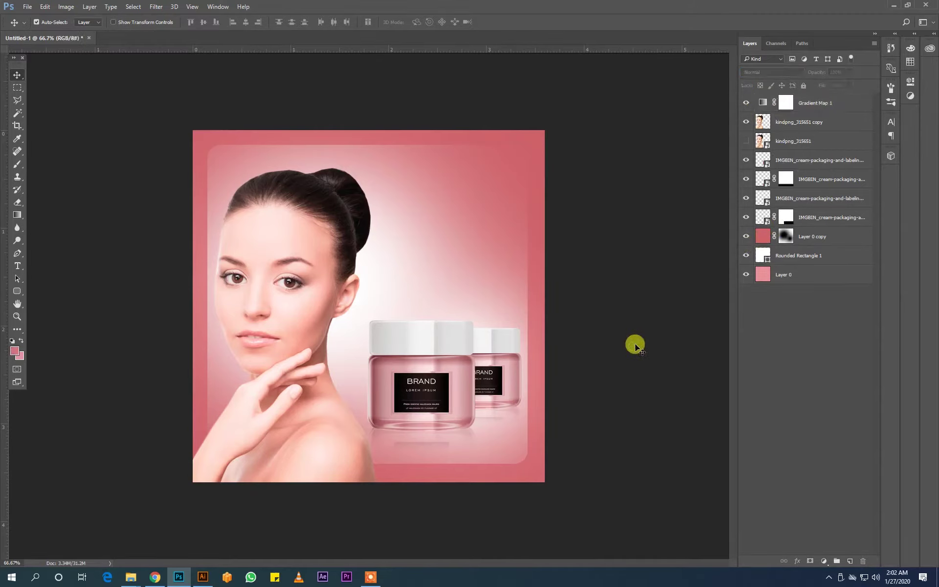
left_click(812, 102)
Step: Add a second Gradient Map adjustment layer set to Color blend mode
left_click(824, 562)
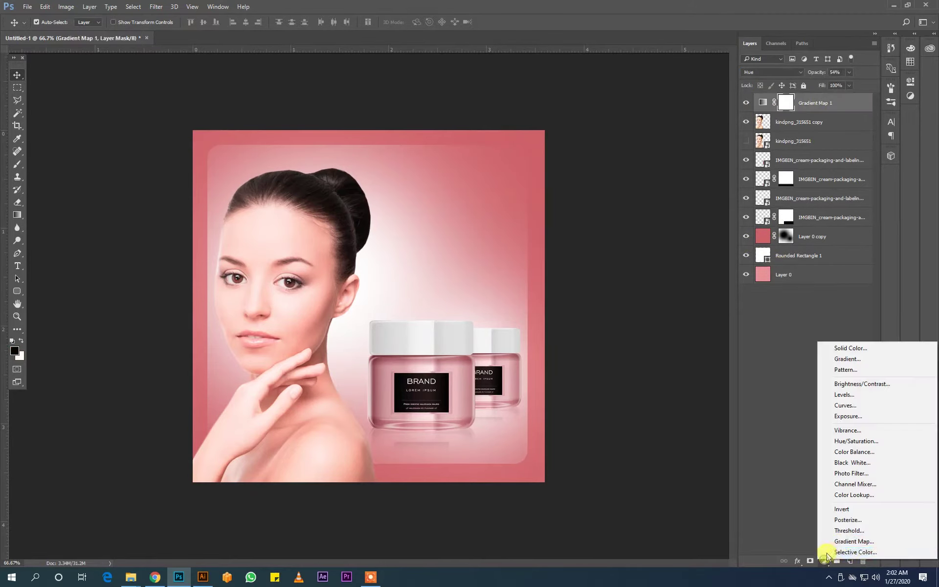
left_click(840, 541)
left_click(879, 76)
left_click(783, 71)
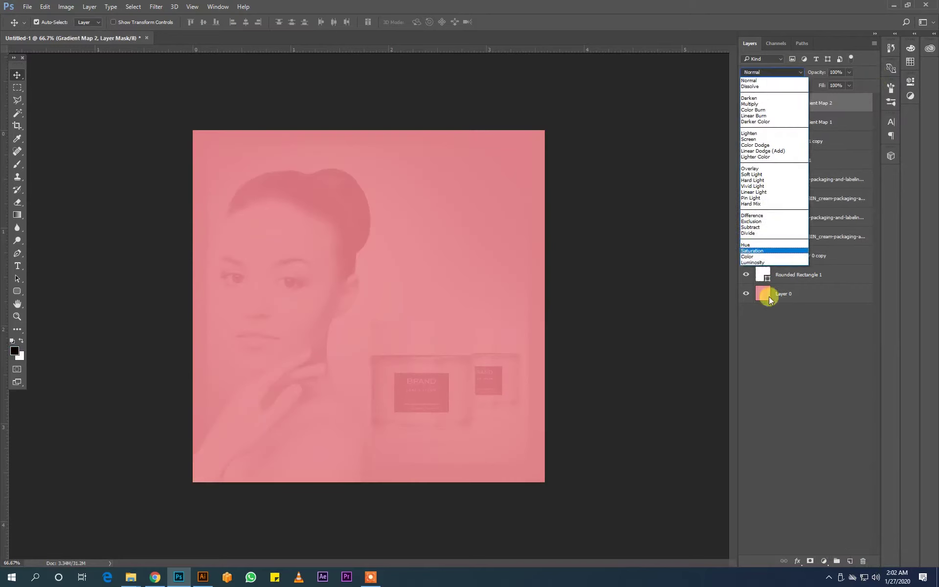
left_click(748, 255)
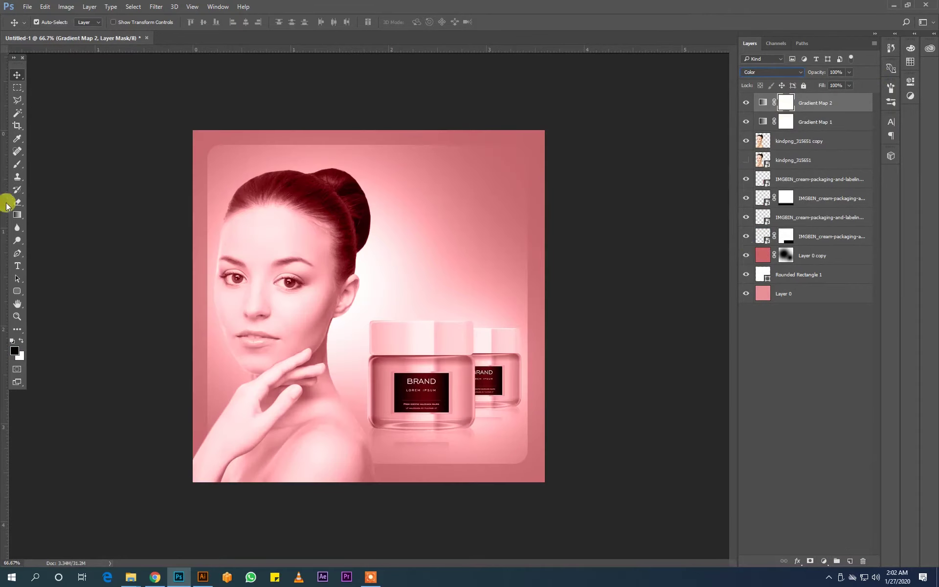
Step: Brush the tint off the woman's face on the mask and adjust opacity toward 66%
left_click(17, 164)
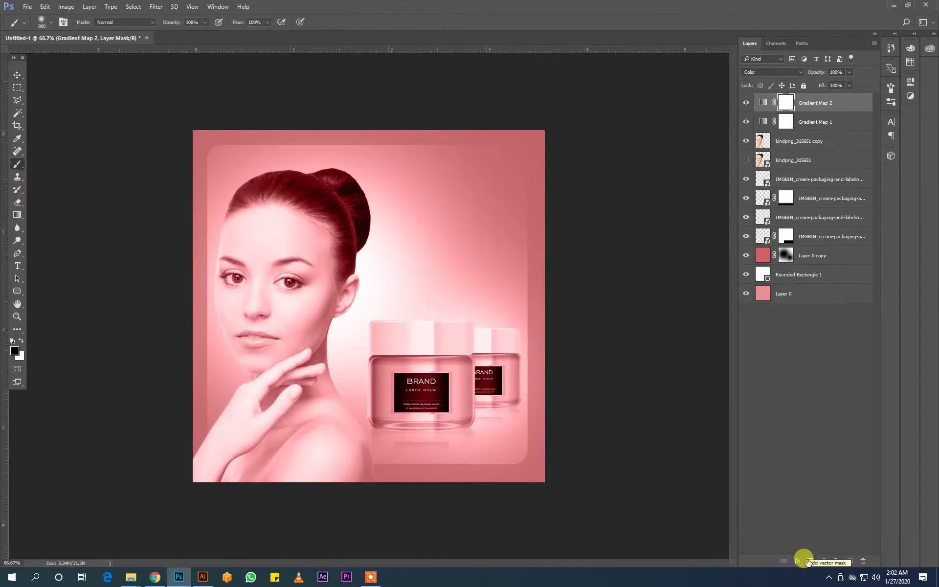
left_click_drag(184, 185, 155, 333)
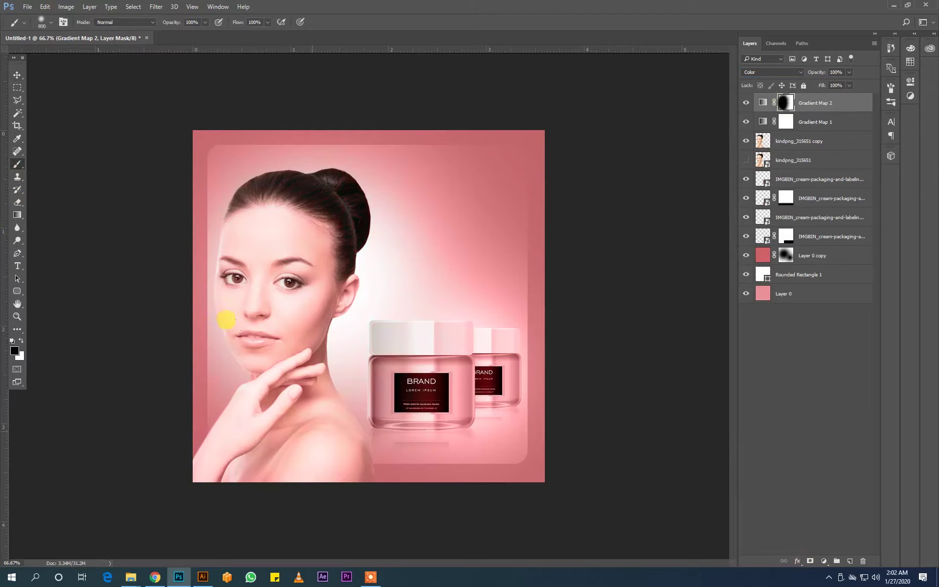
left_click_drag(226, 320, 131, 336)
left_click(17, 74)
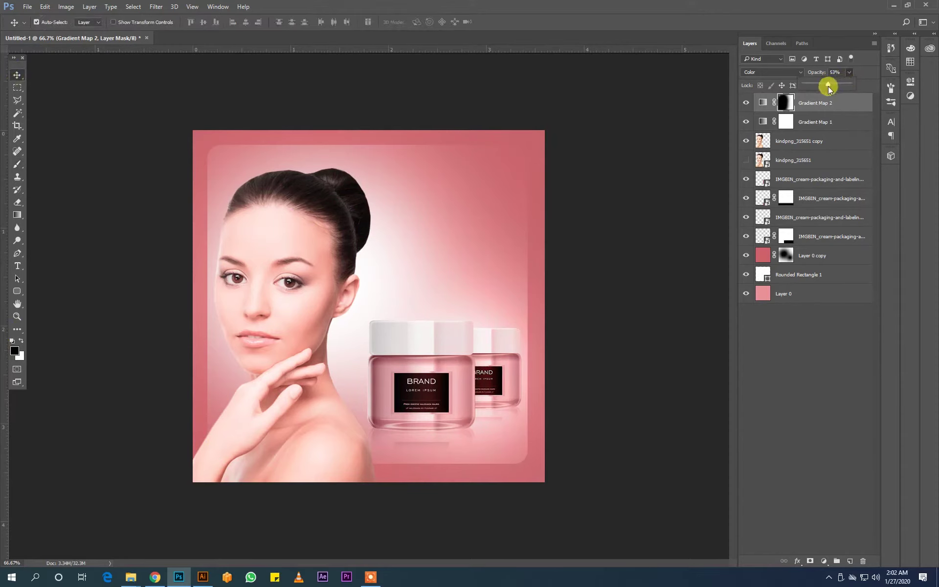
left_click(746, 103)
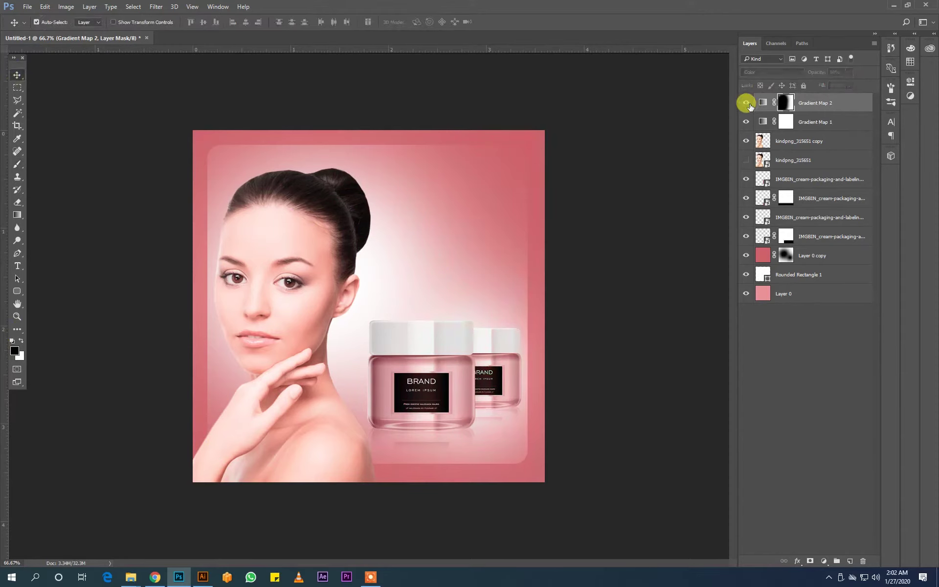
left_click(747, 103)
left_click(850, 73)
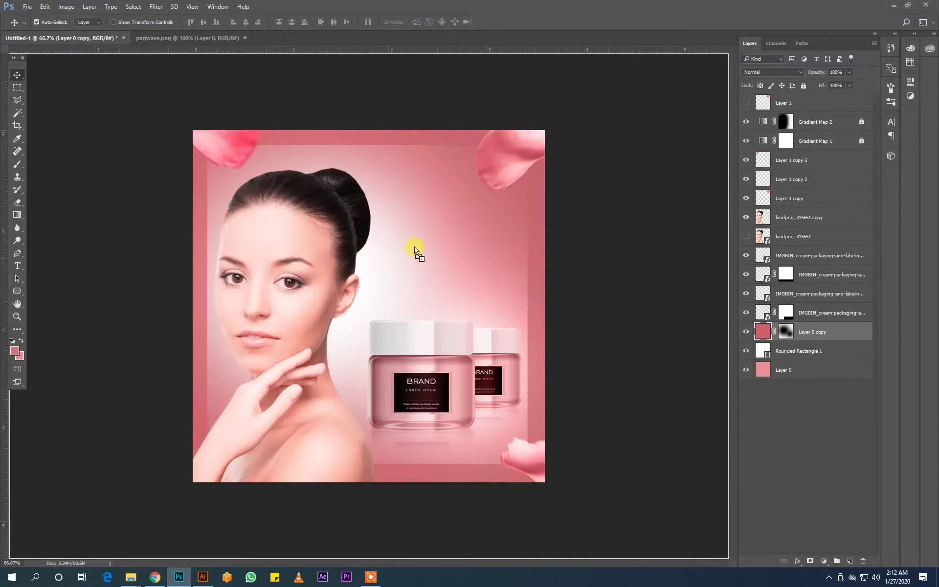
Step: Place the rose petal image, set it to Darken blending, and hide two older petal layers
left_click_drag(182, 581, 430, 224)
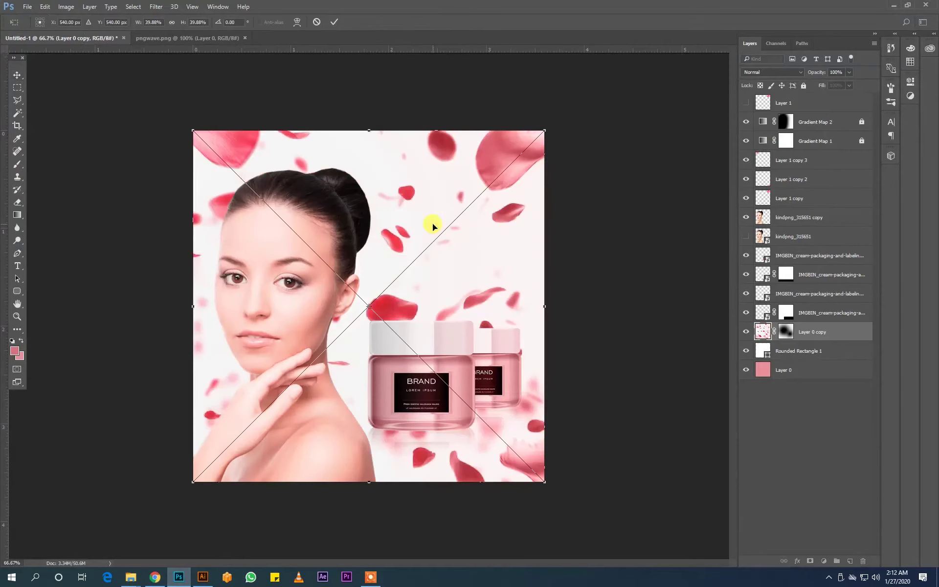
key("Return")
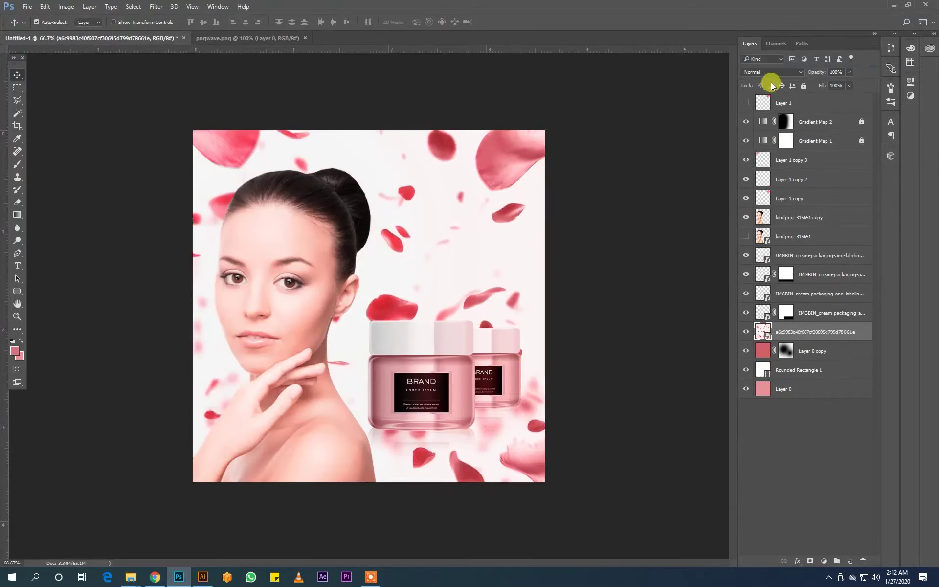
left_click(766, 72)
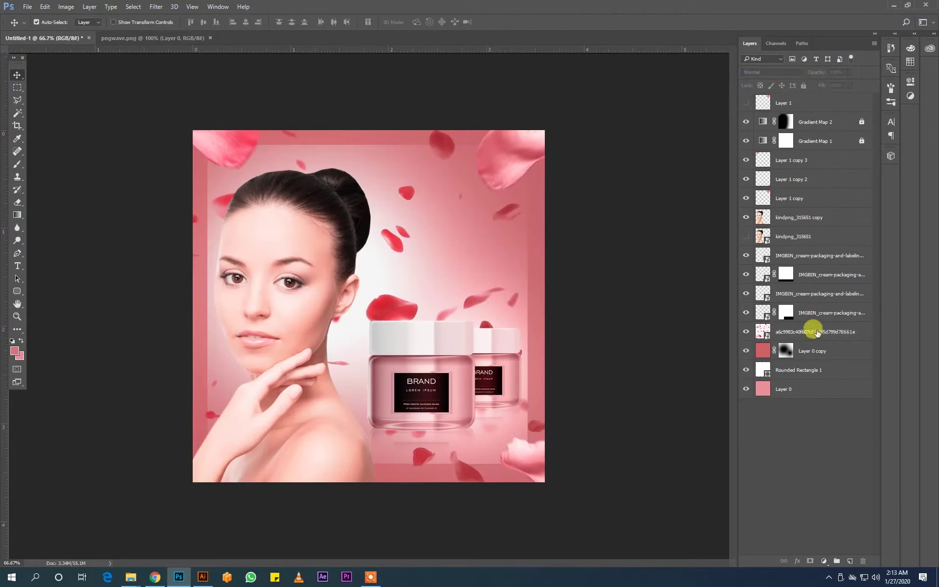
left_click(746, 160)
left_click(746, 179)
Step: Hide the last old petal layer, rasterize the new petals, and mask out petals over the jar
left_click(747, 198)
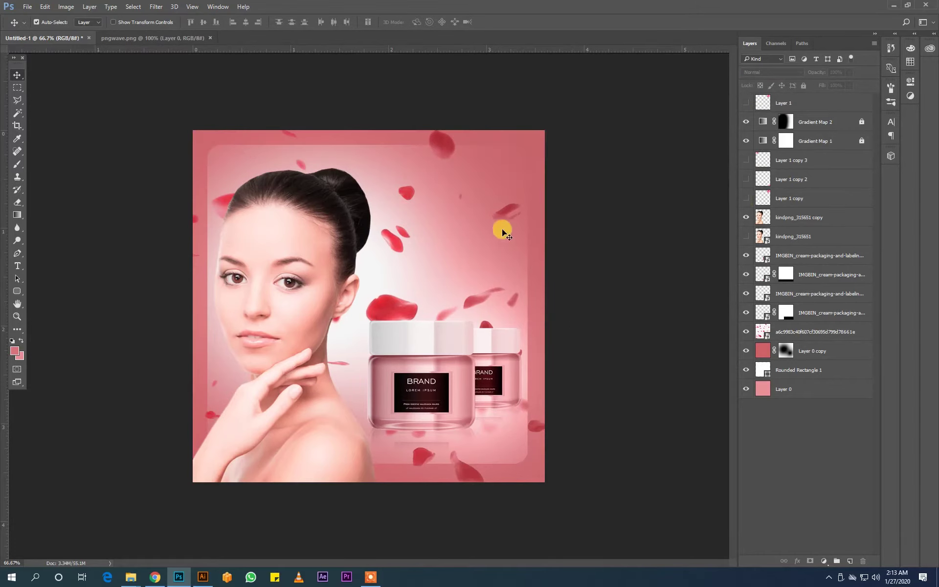
left_click(504, 212)
right_click(829, 336)
left_click(713, 273)
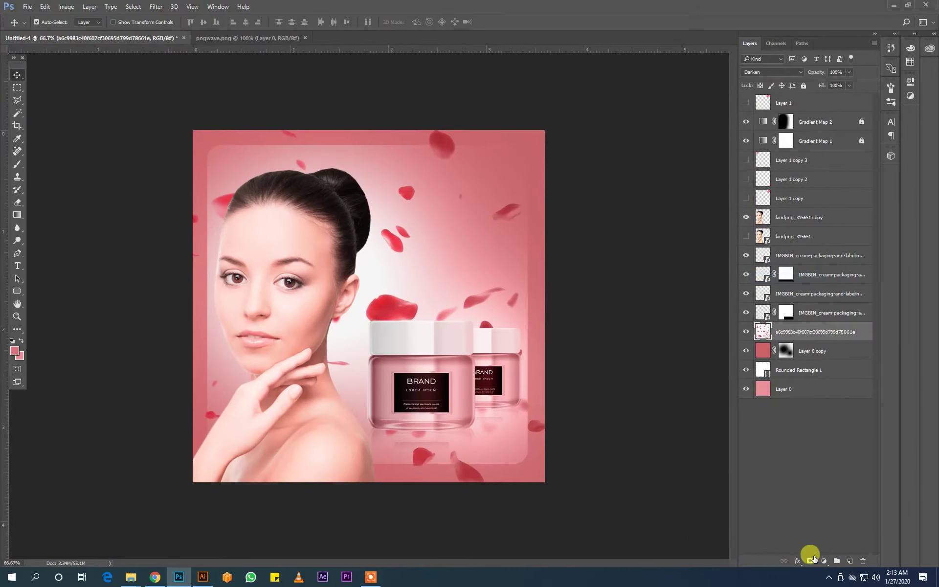
left_click(814, 557)
left_click(17, 164)
left_click(787, 333)
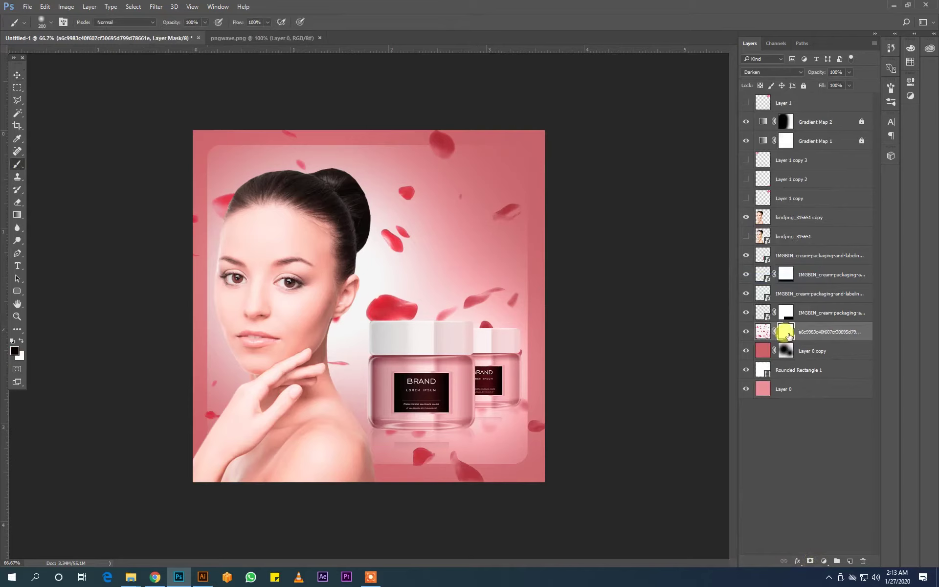
left_click_drag(387, 289, 399, 308)
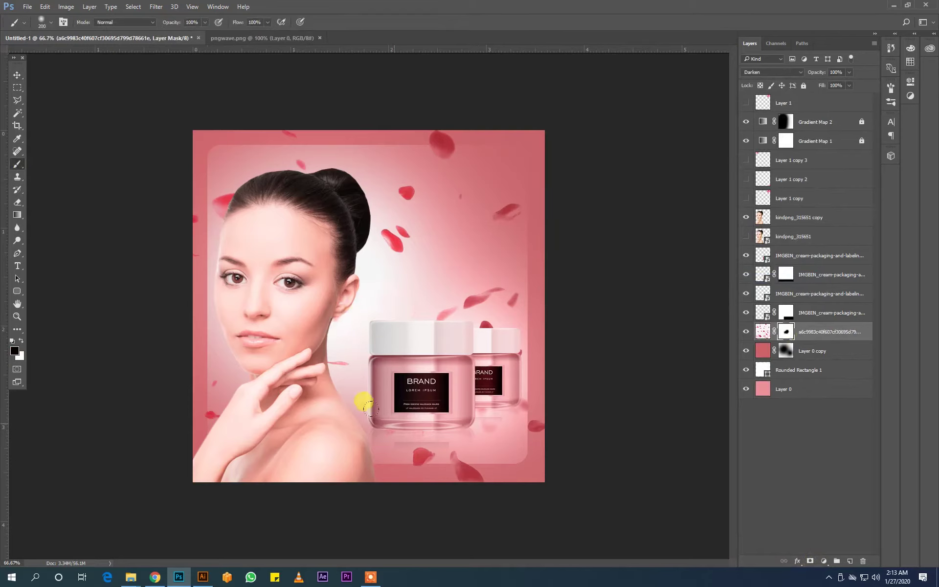
left_click_drag(385, 392, 475, 396)
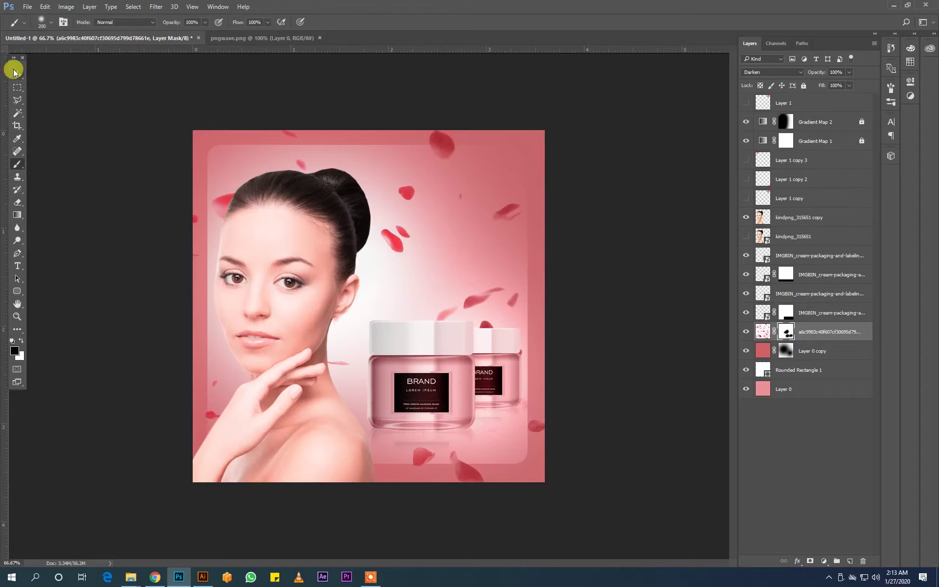
left_click(17, 100)
Step: Copy a petal near the top onto its own layer and rotate it into the top-right corner
left_click(433, 172)
left_click(418, 128)
left_click(463, 119)
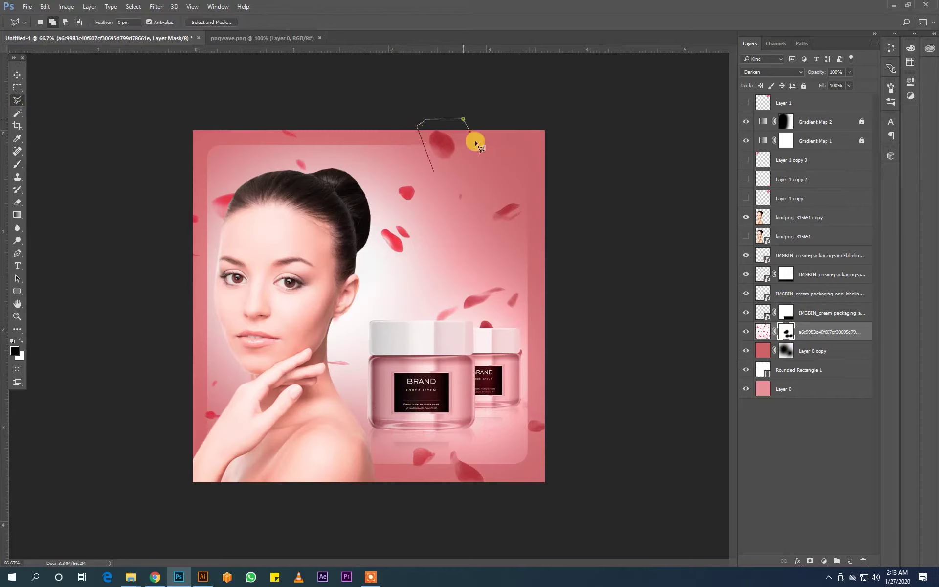
left_click(474, 148)
left_click(433, 171)
left_click(17, 75)
key("ctrl+j")
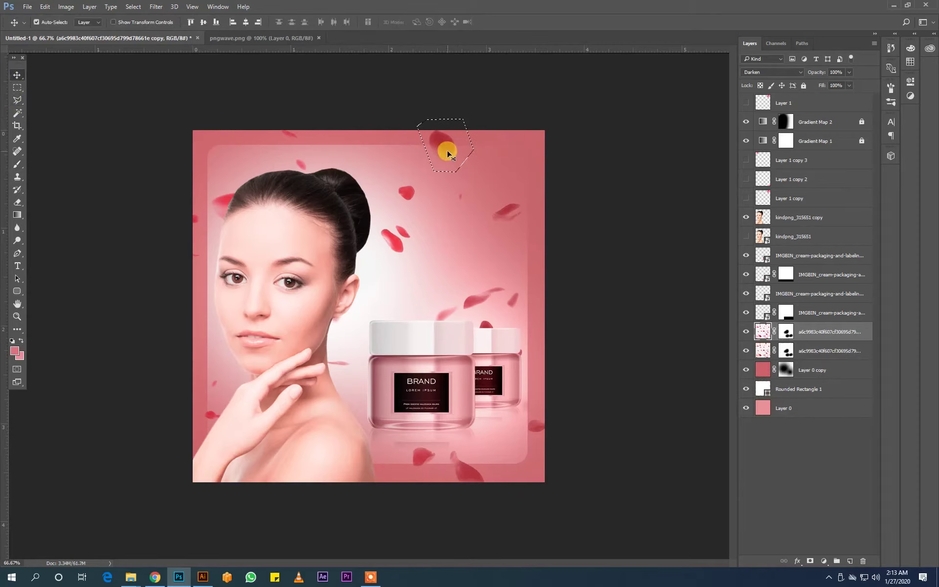
key("ctrl+j")
left_click(761, 332)
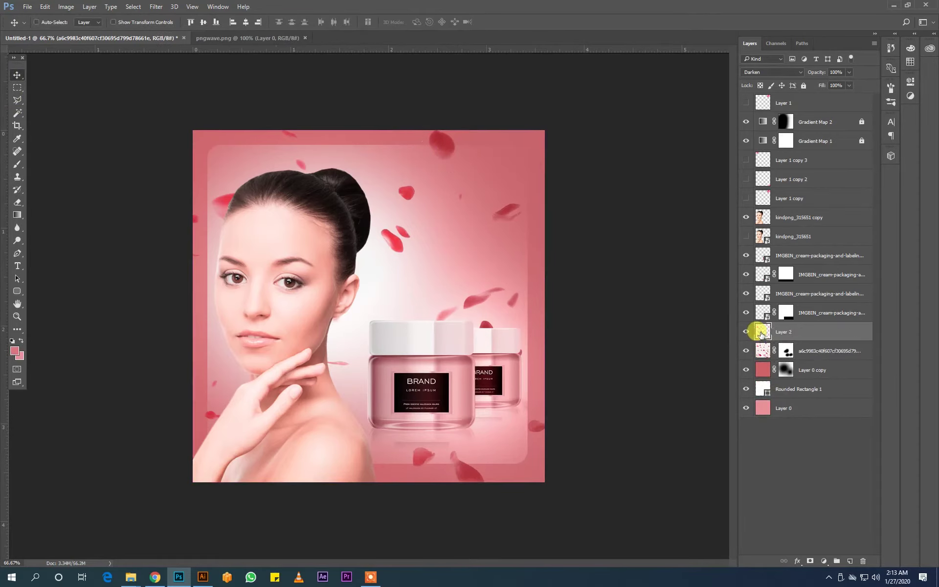
mouse_move(450, 144)
left_mouse_down()
mouse_move(541, 138)
mouse_move(593, 103)
left_mouse_up()
key("ctrl+t")
key("Return")
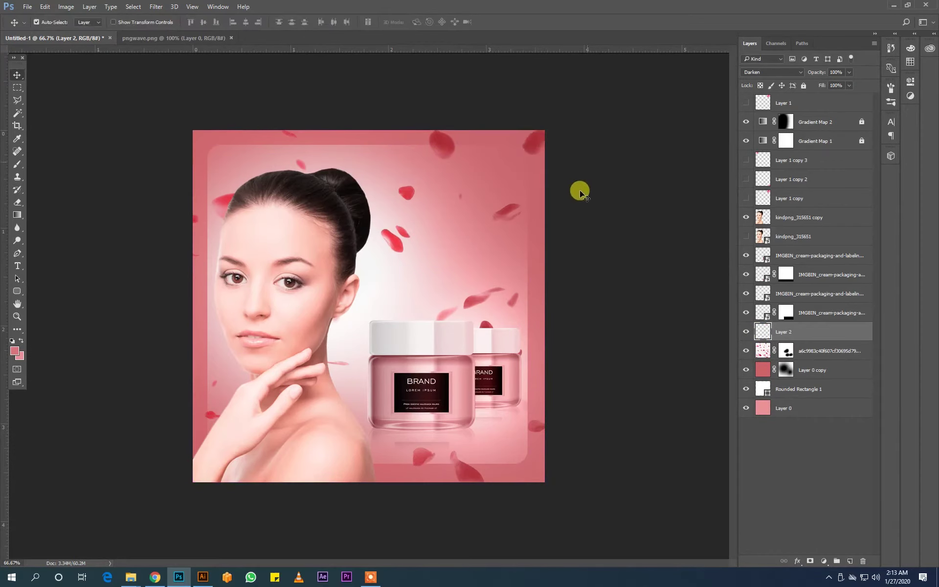
Step: Mask away more stray petals and fade the petal layer to 61% opacity
left_click(574, 219)
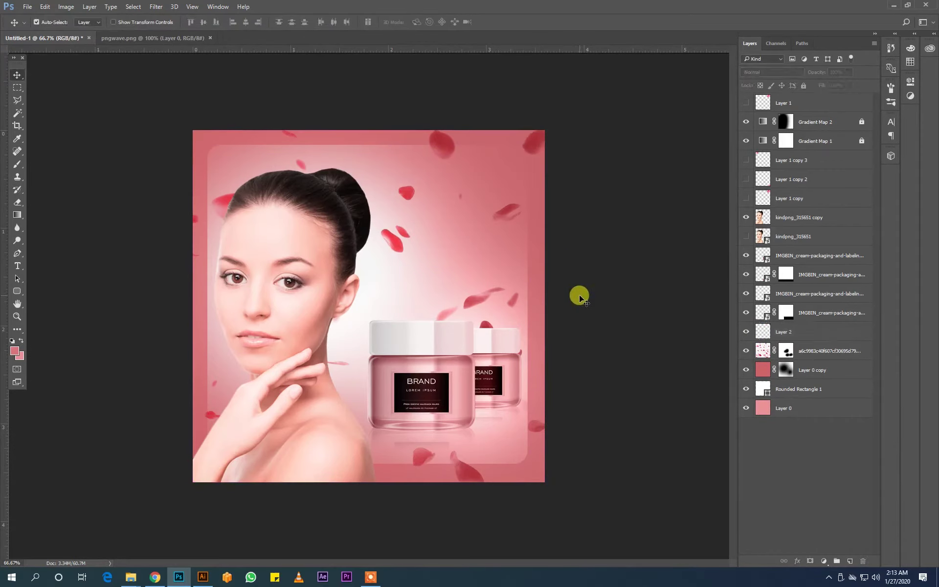
left_click(513, 210)
left_click(785, 350)
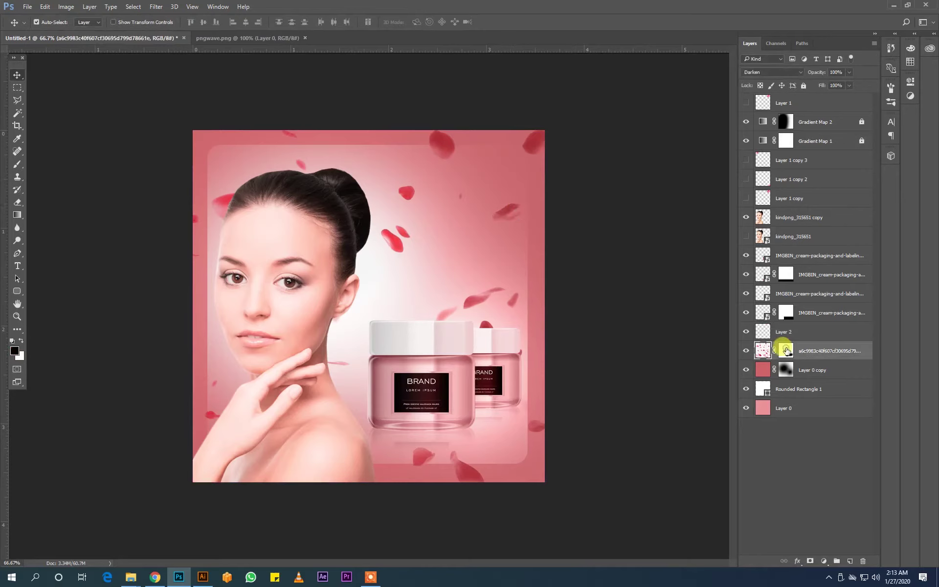
left_click(17, 164)
left_click_drag(401, 183, 504, 217)
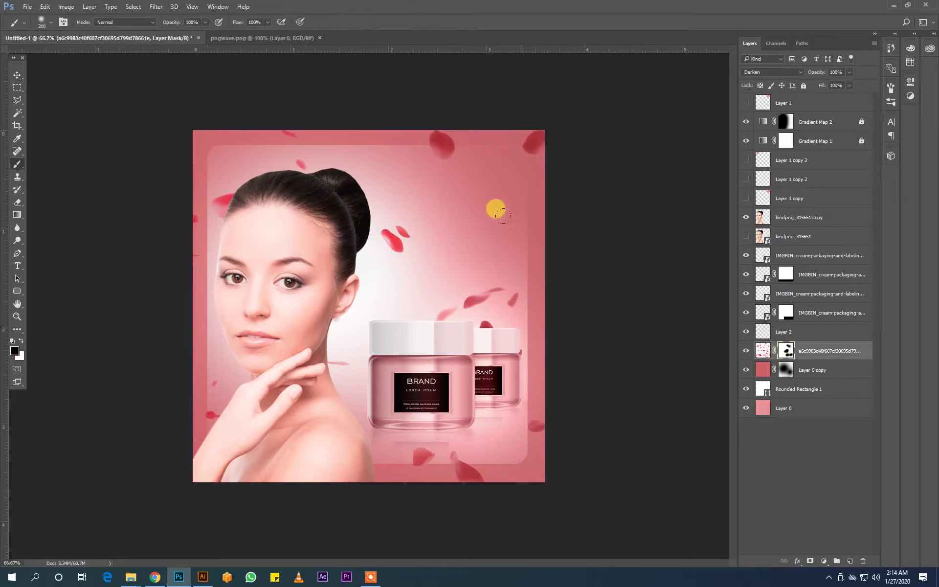
left_click(15, 75)
left_click(624, 360)
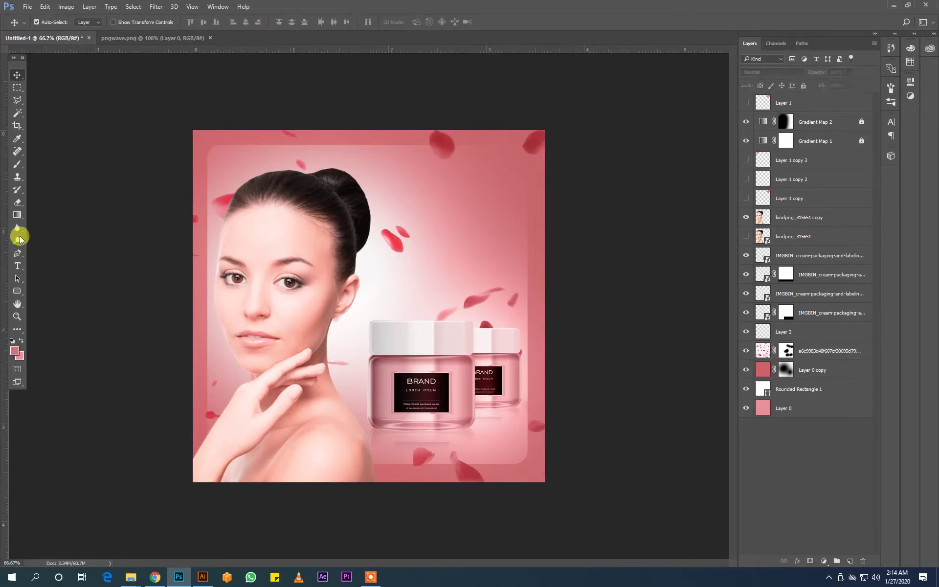
left_click(820, 351)
left_click(850, 73)
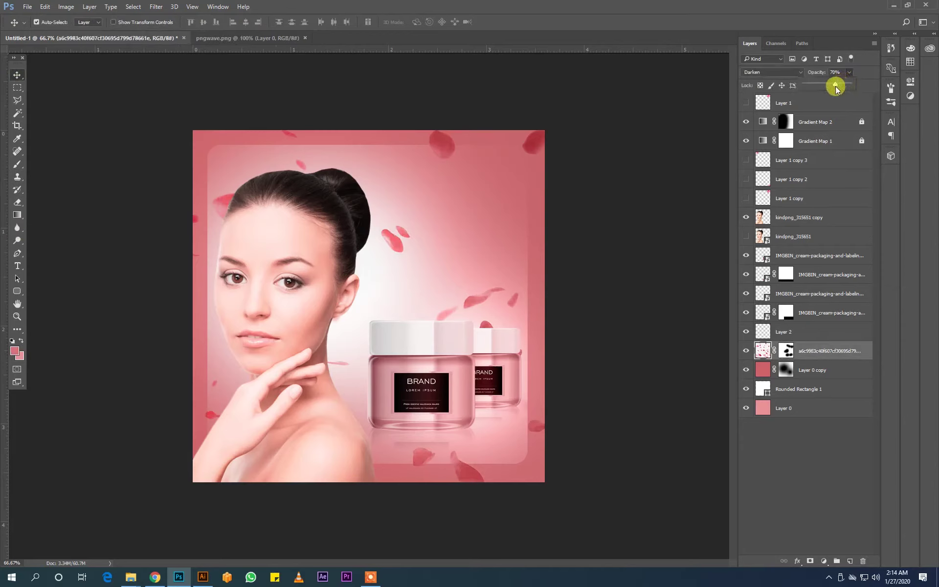
left_click(635, 380)
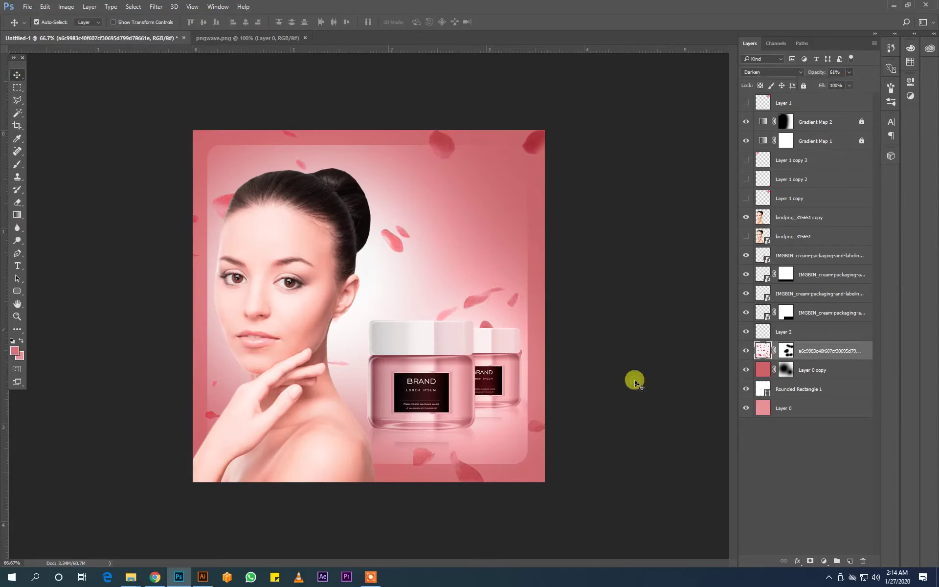
Step: Set the heading in Helvetica Neue Light, trim it to 'SKIN', and enlarge it
left_click(419, 214)
type("SKINCA")
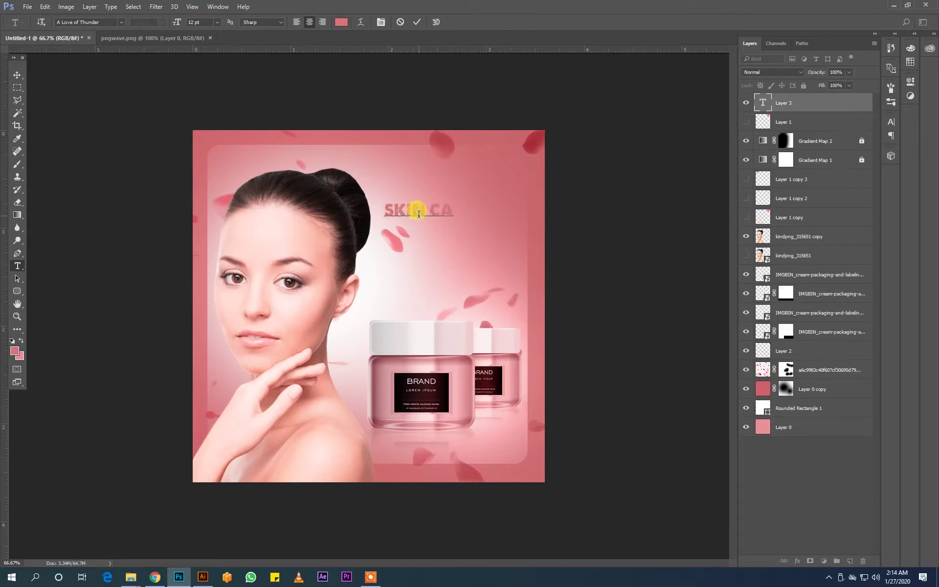
type("RE")
key("ctrl+a")
left_click(123, 23)
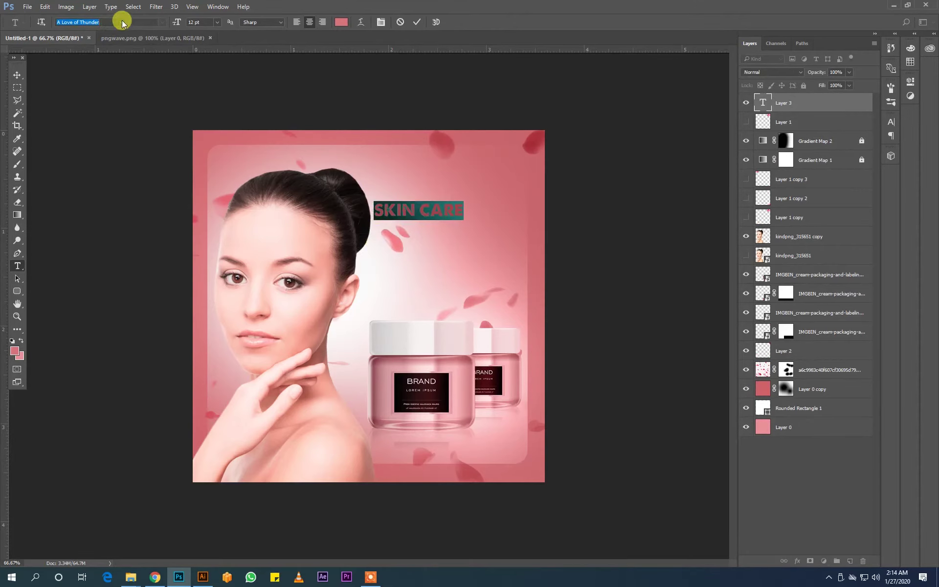
type("HEL")
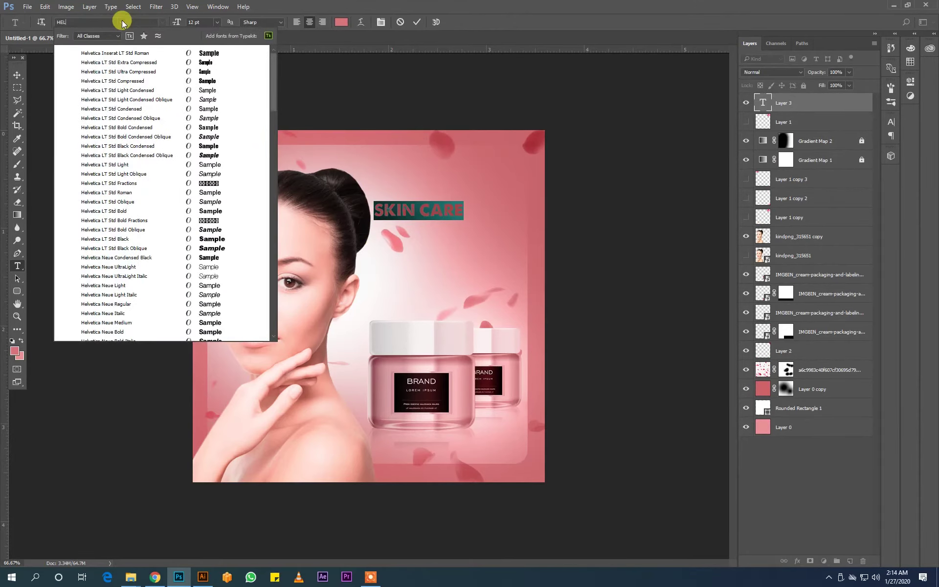
left_click(103, 289)
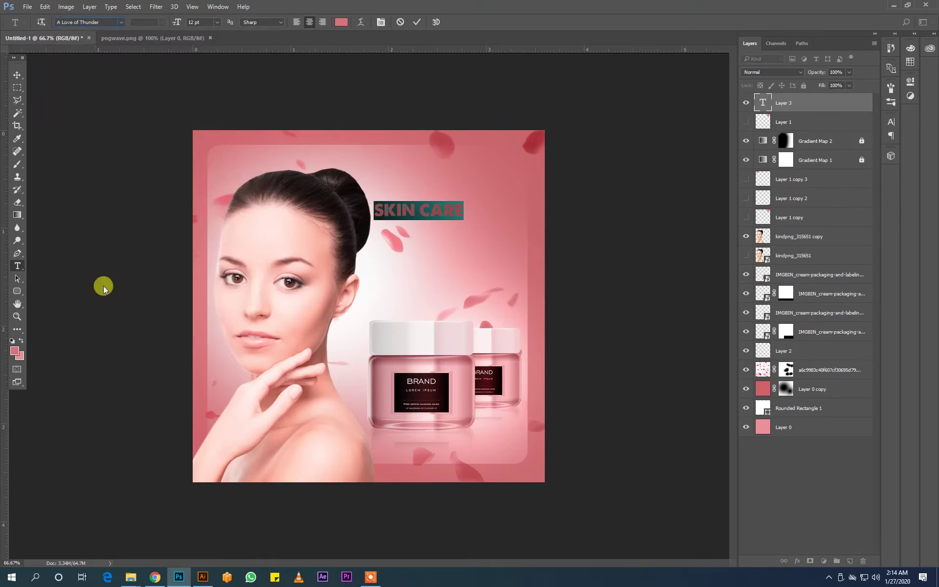
left_click(423, 211)
mouse_move(423, 212)
left_mouse_down()
mouse_move(467, 210)
mouse_move(457, 203)
mouse_move(504, 232)
left_mouse_up()
key("BackSpace")
left_click(17, 75)
key("ctrl+t")
key("Return")
Step: Make SKIN white, then duplicate it below and retype the copy as 'CARE'
double_click(763, 102)
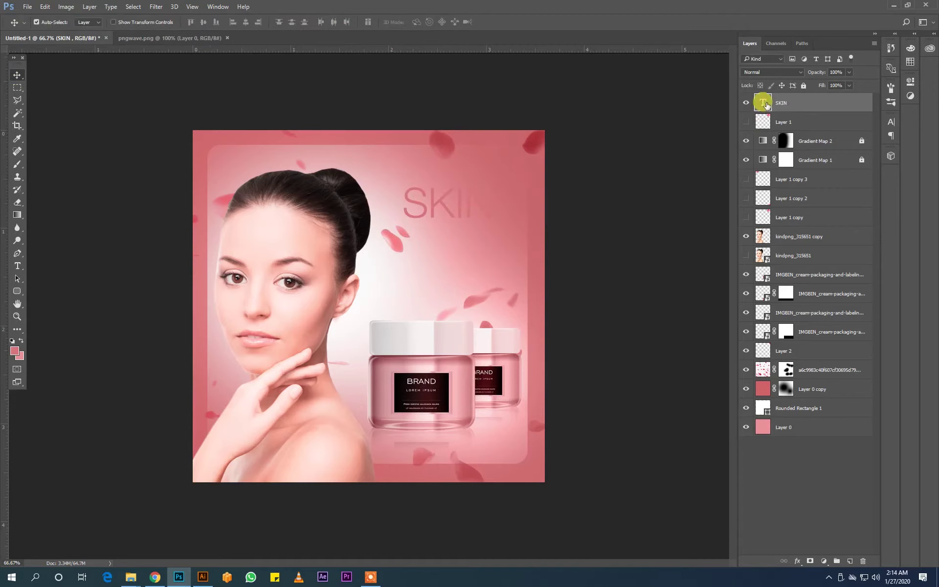
left_click(342, 23)
left_click(630, 319)
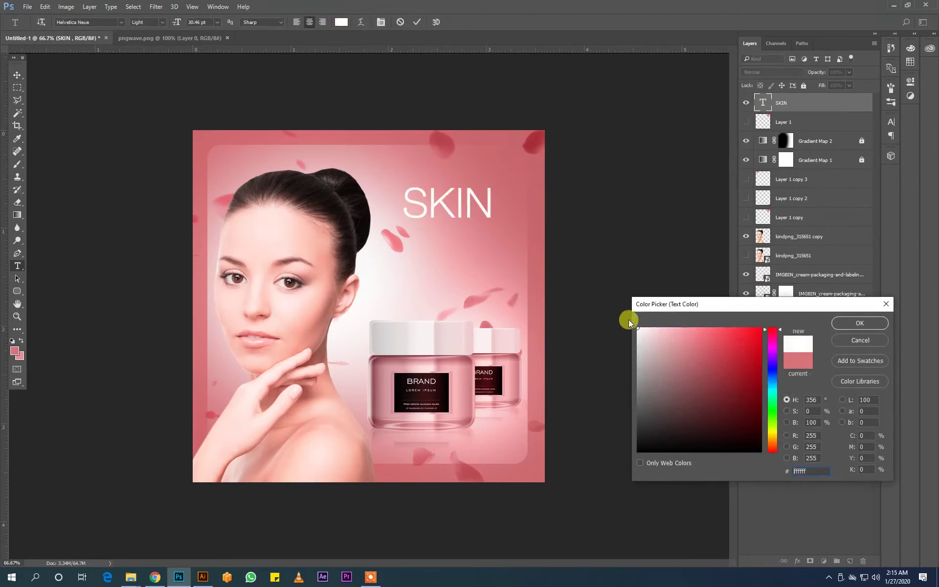
left_click(839, 321)
left_click(17, 75)
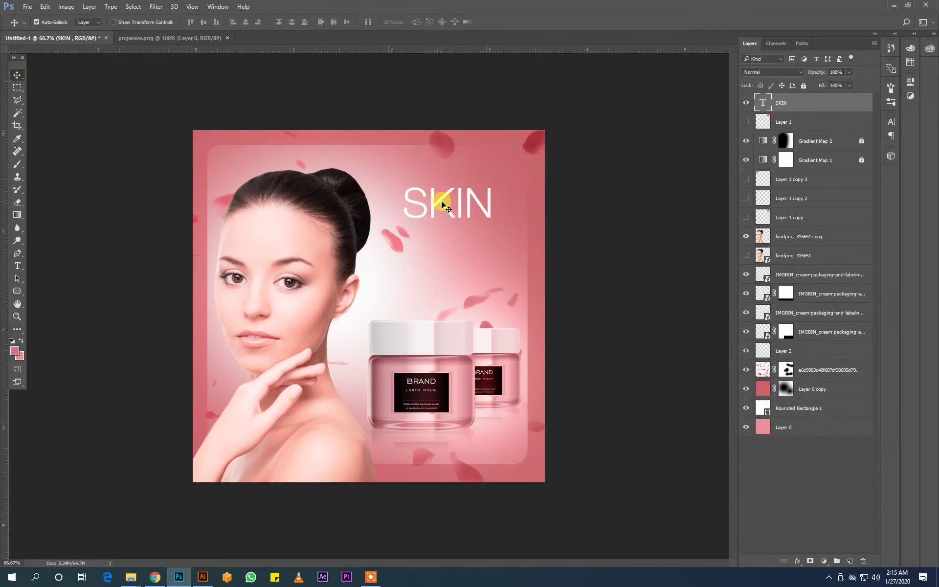
left_click_drag(441, 204, 442, 252)
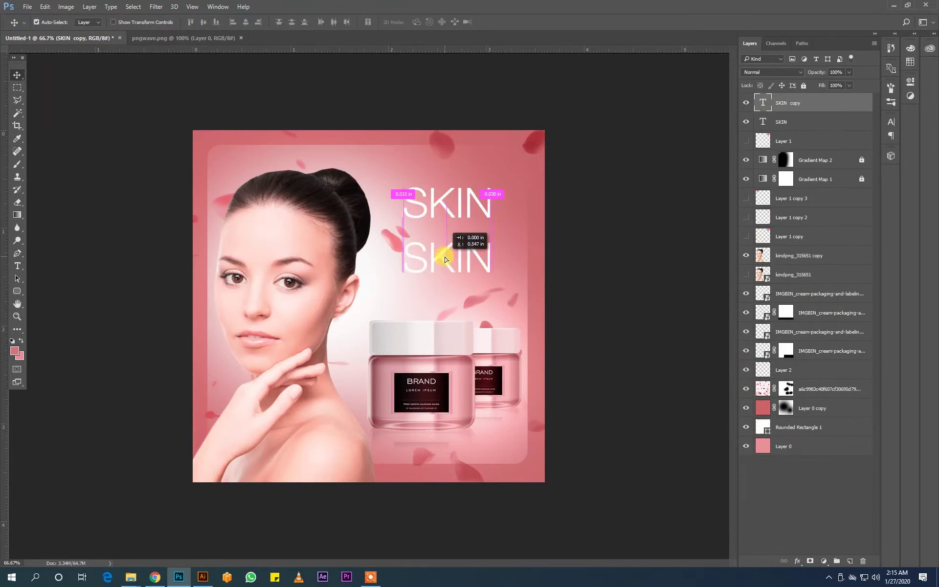
double_click(763, 103)
type("CARE")
left_click(18, 75)
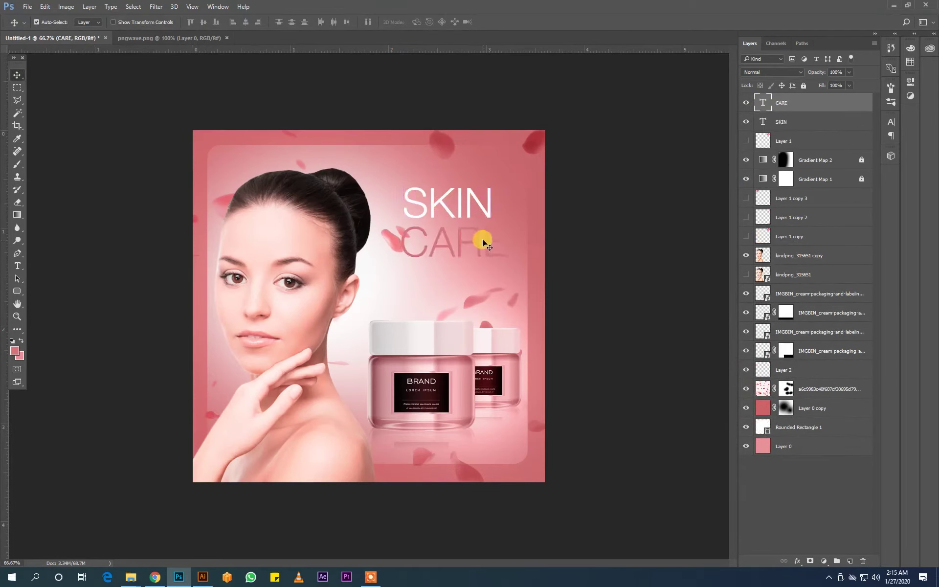
Step: Give the CARE text a deeper red colour in the Color Picker
double_click(761, 104)
left_click(341, 22)
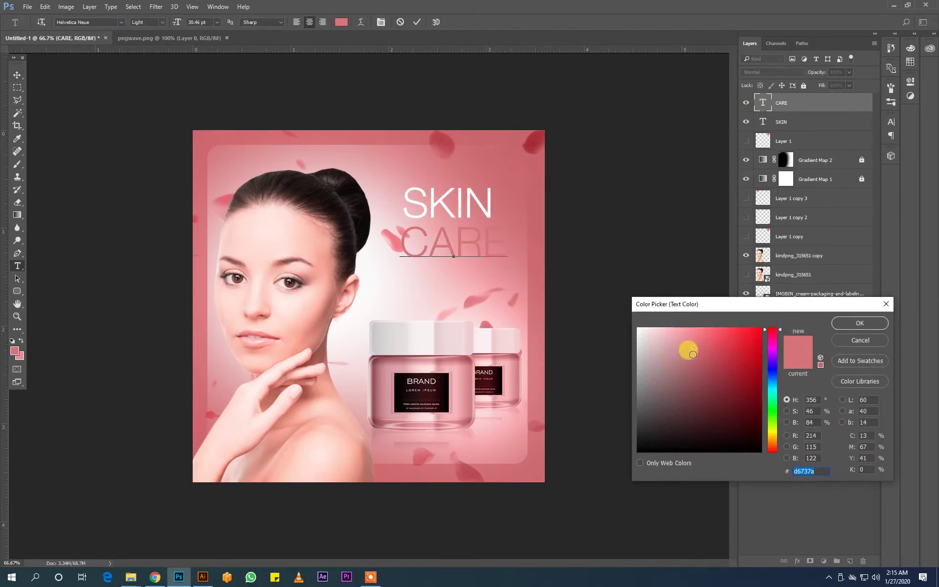
left_click_drag(688, 348, 718, 378)
left_click(860, 323)
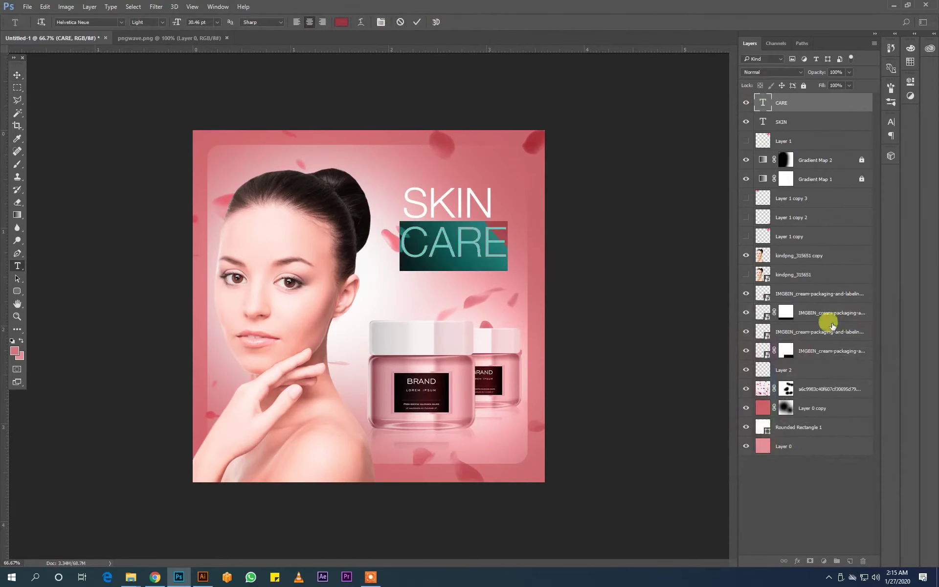
left_click(17, 75)
Step: Try the JohannSparklingITC font on the SKIN text above CARE
double_click(763, 122)
left_click(122, 22)
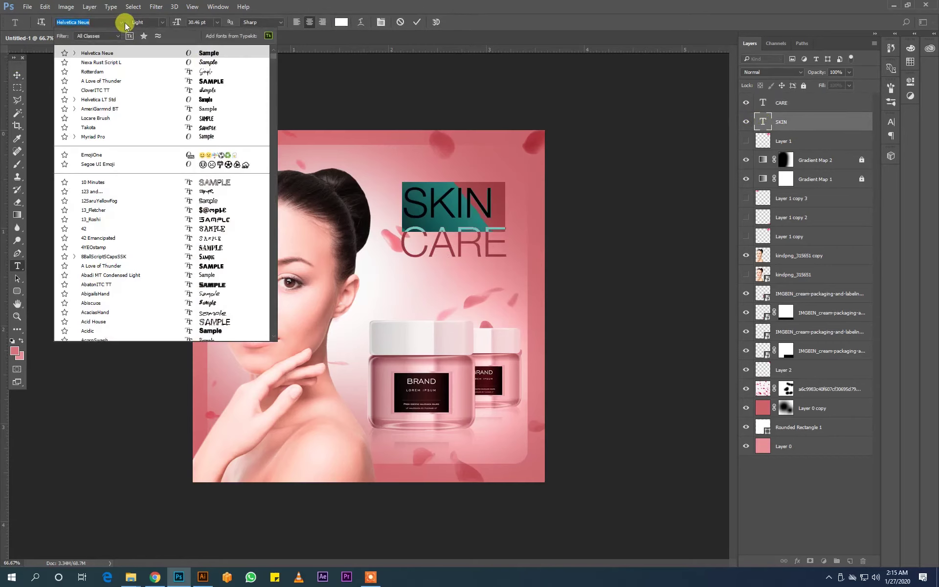
left_click_drag(274, 58, 278, 177)
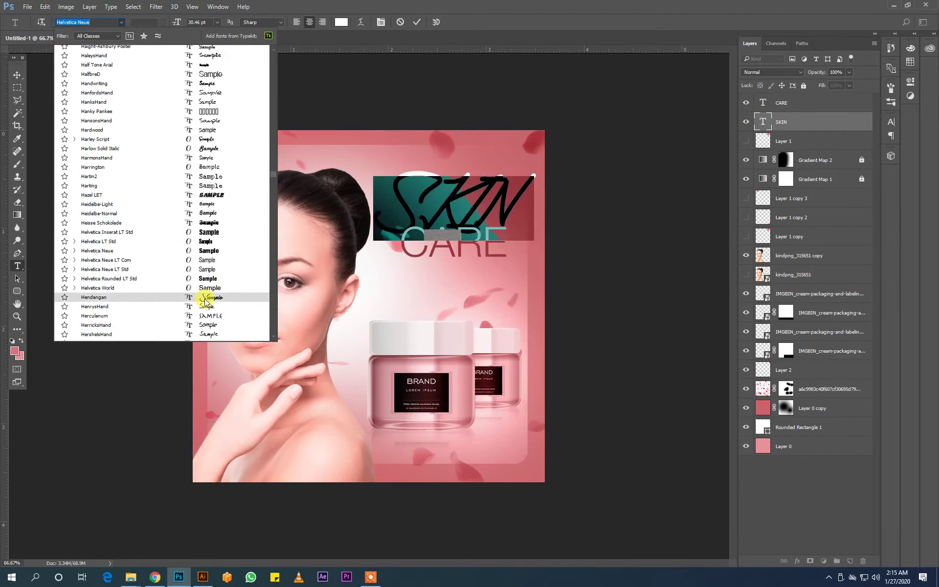
left_click_drag(272, 174, 271, 194)
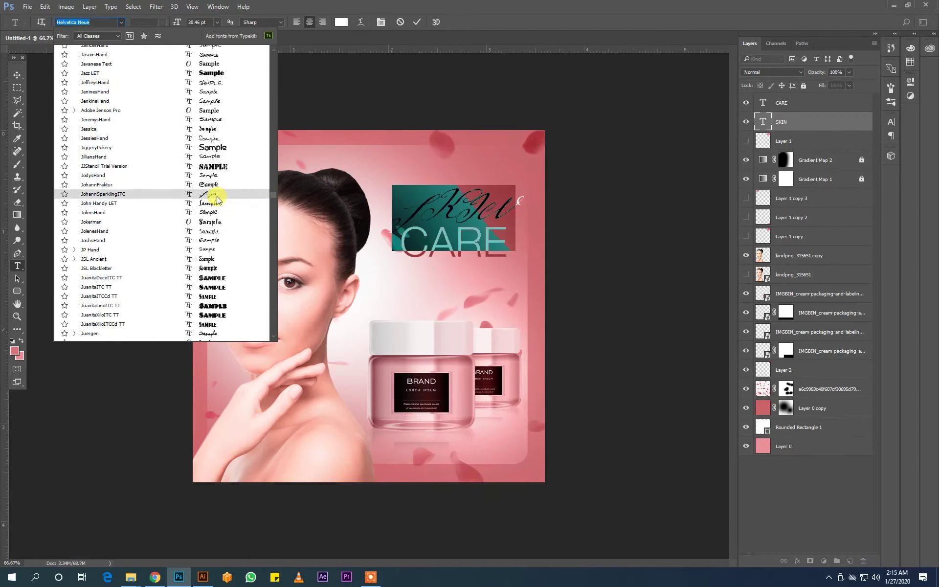
left_click(217, 196)
left_click(381, 22)
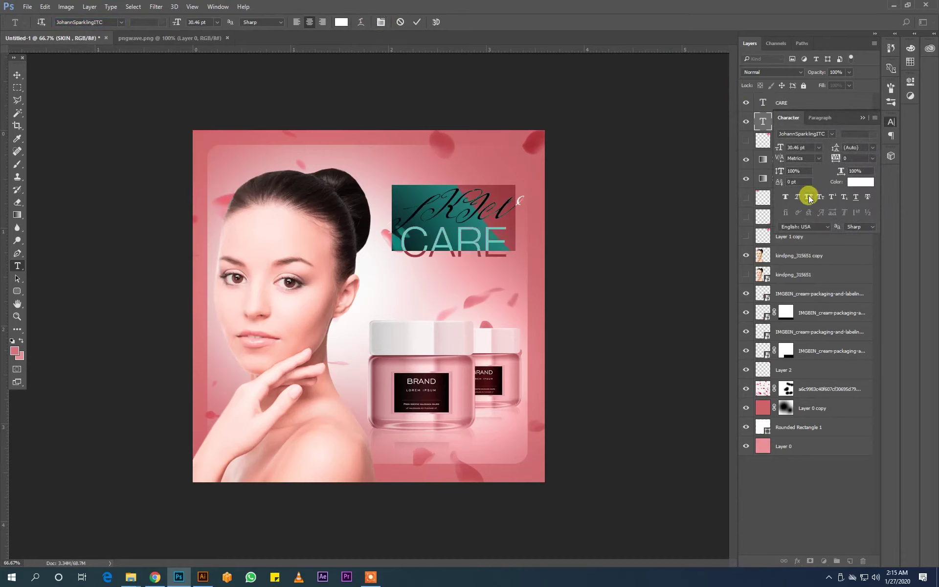
left_click(864, 119)
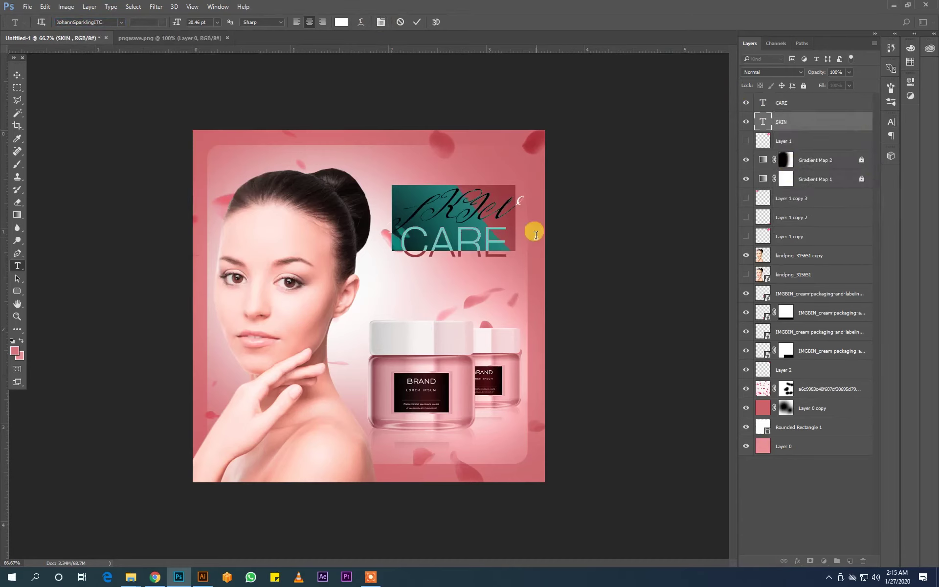
Step: Apply the Edwardian Script ITC font to the whole Skin text
key("End")
key("ctrl+a")
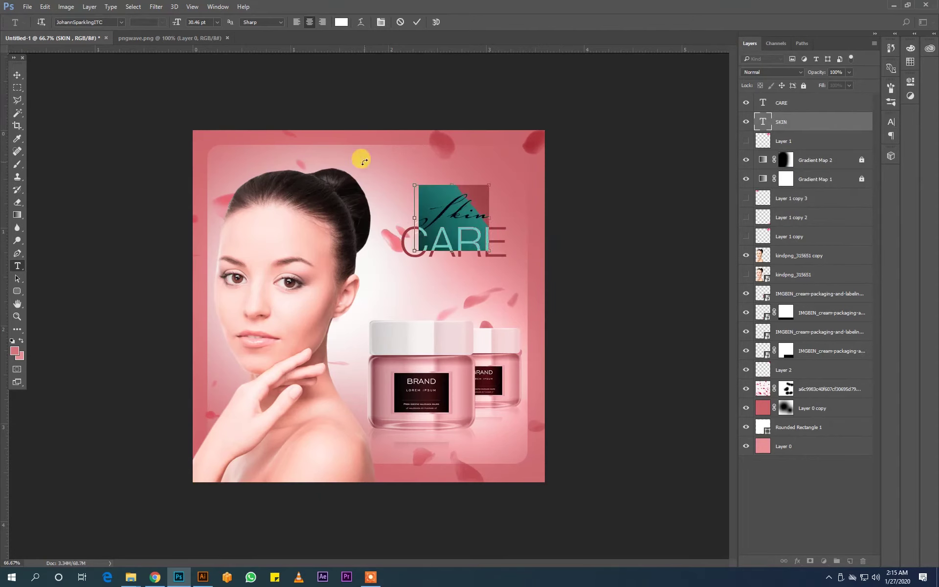
left_click(121, 22)
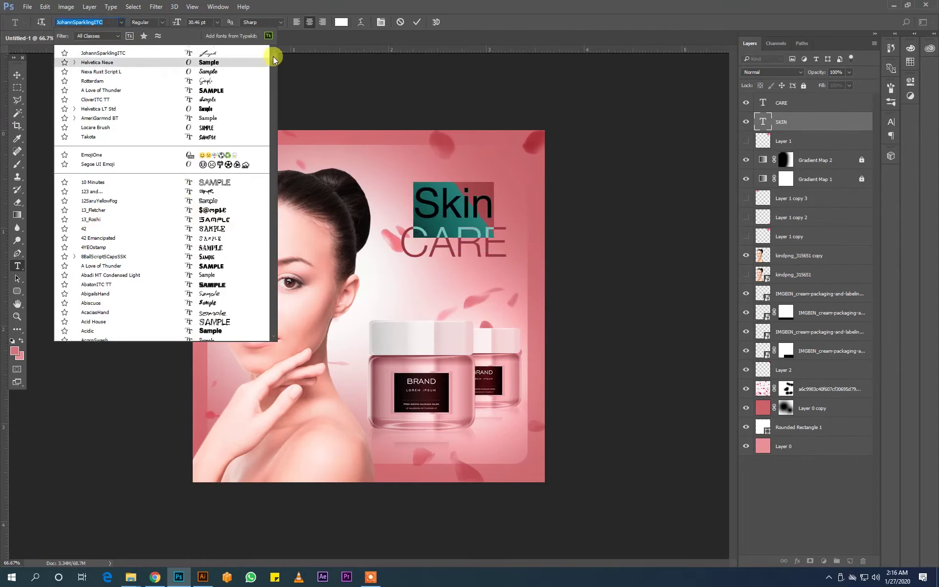
left_click_drag(273, 56, 271, 145)
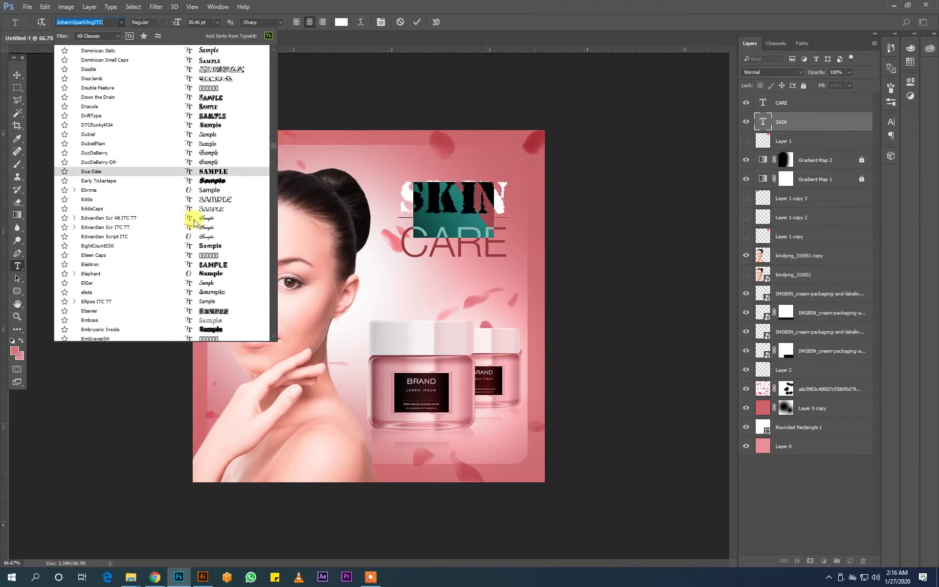
left_click(206, 219)
left_click(17, 75)
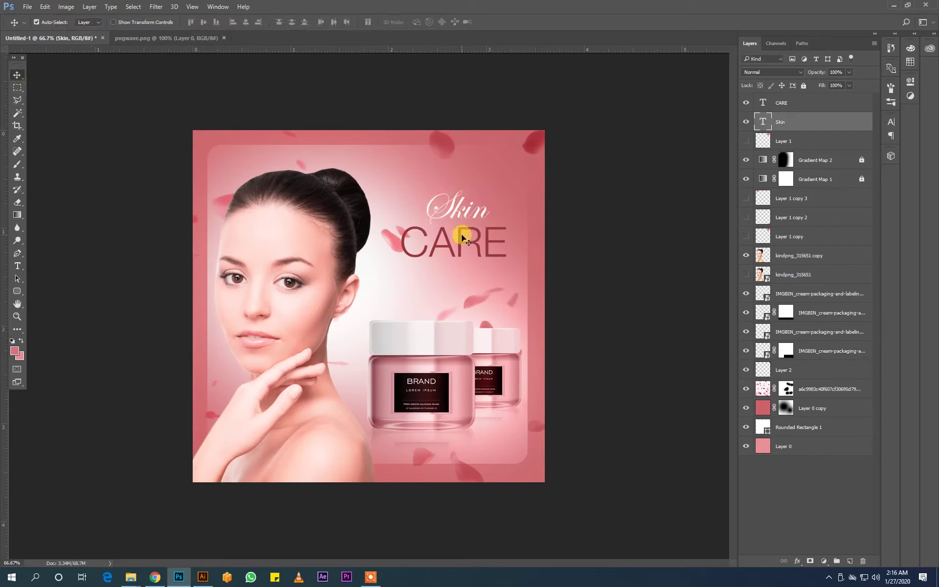
Step: Enlarge the Skin text above CARE
key("ctrl+t")
mouse_move(488, 221)
left_mouse_down()
mouse_move(509, 237)
mouse_move(484, 224)
left_mouse_up()
key("Return")
Step: Browse the font list again, keep Edwardian Script on Skin, and deselect the layer
key("t")
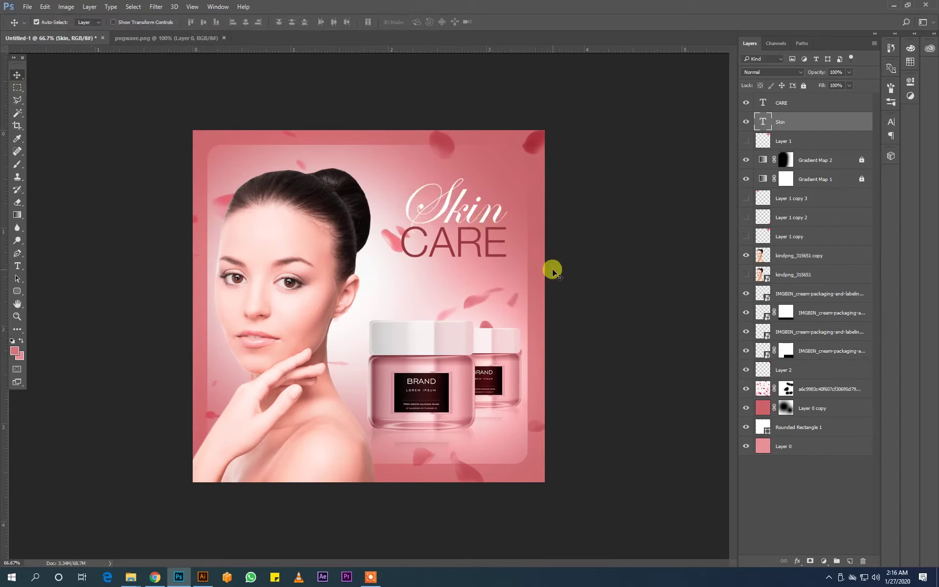
left_click(121, 22)
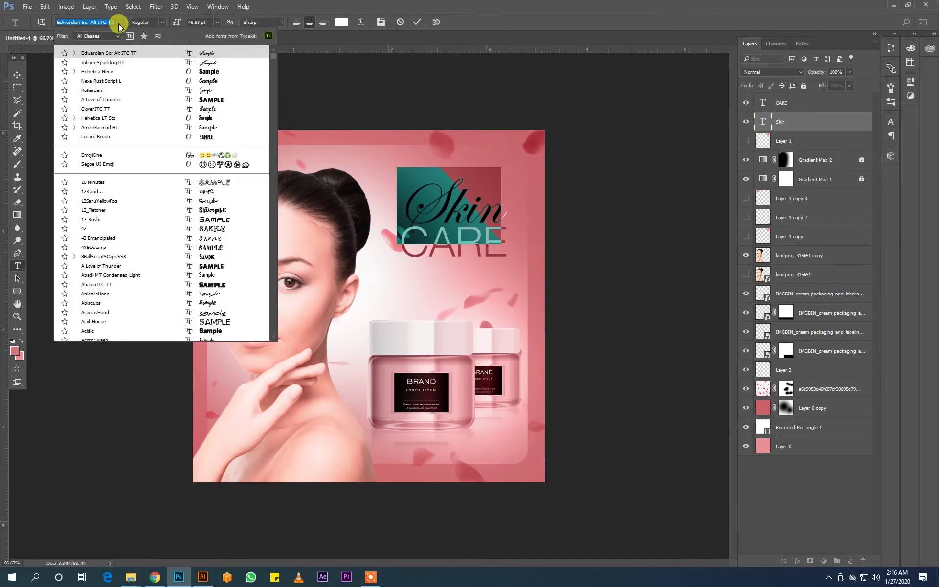
scroll(274, 142, "up", 5)
left_click_drag(274, 139, 274, 315)
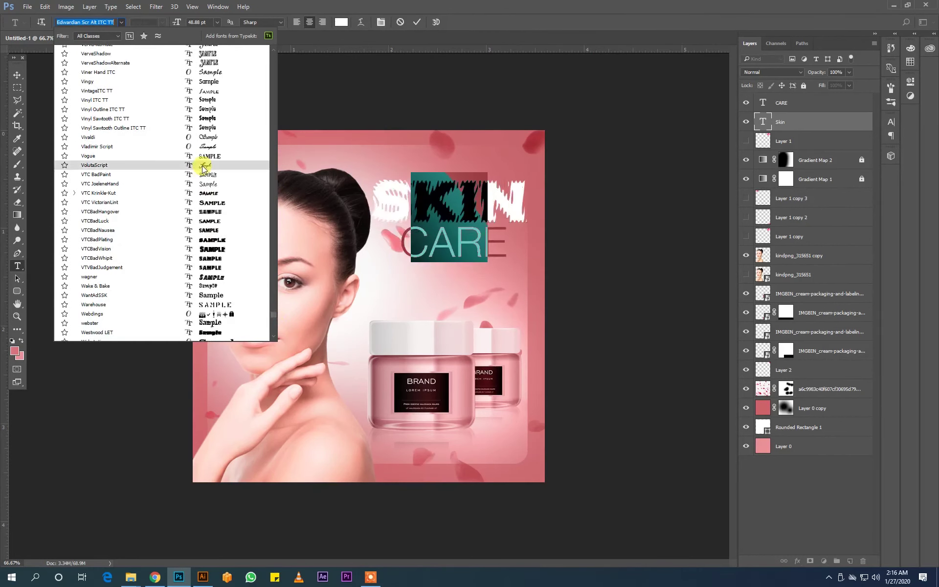
scroll(266, 292, "up", 5)
scroll(272, 319, "up", 5)
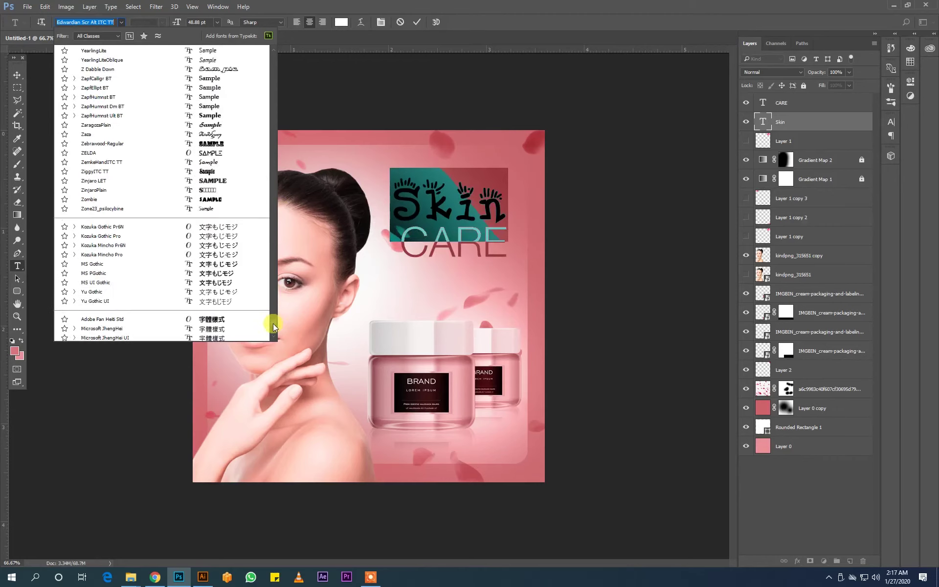
scroll(273, 324, "up", 5)
scroll(274, 336, "up", 5)
scroll(272, 296, "up", 5)
scroll(272, 294, "up", 5)
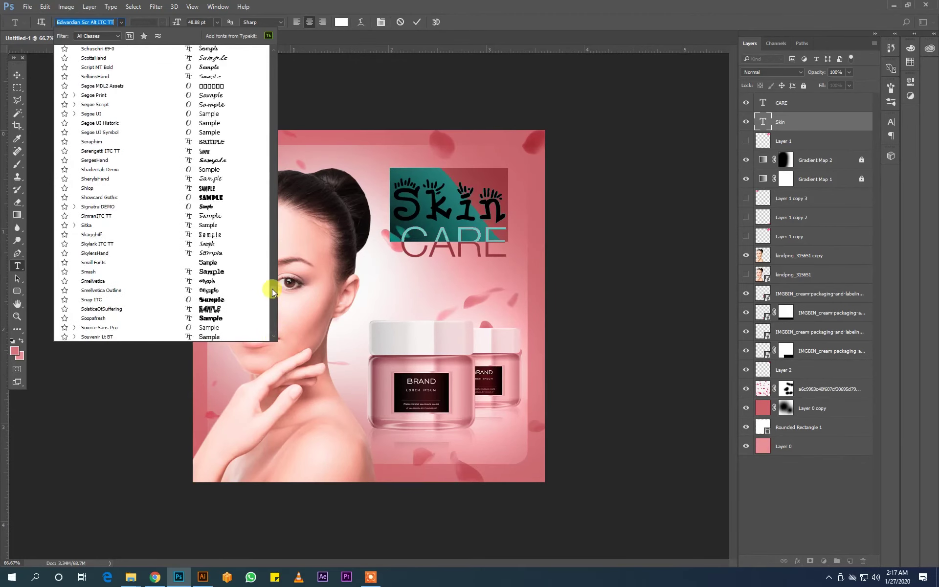
key("Escape")
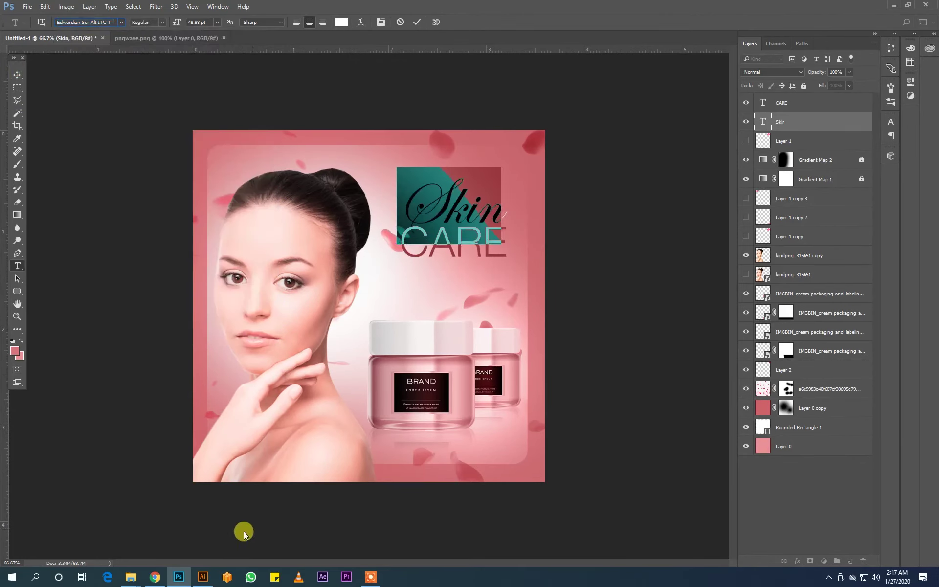
key("Escape")
key("v")
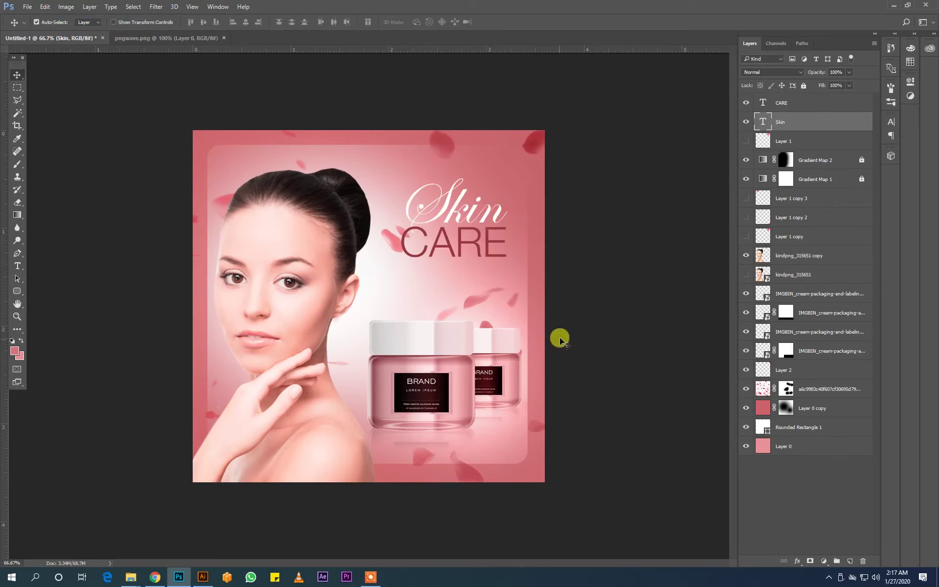
left_click(589, 267)
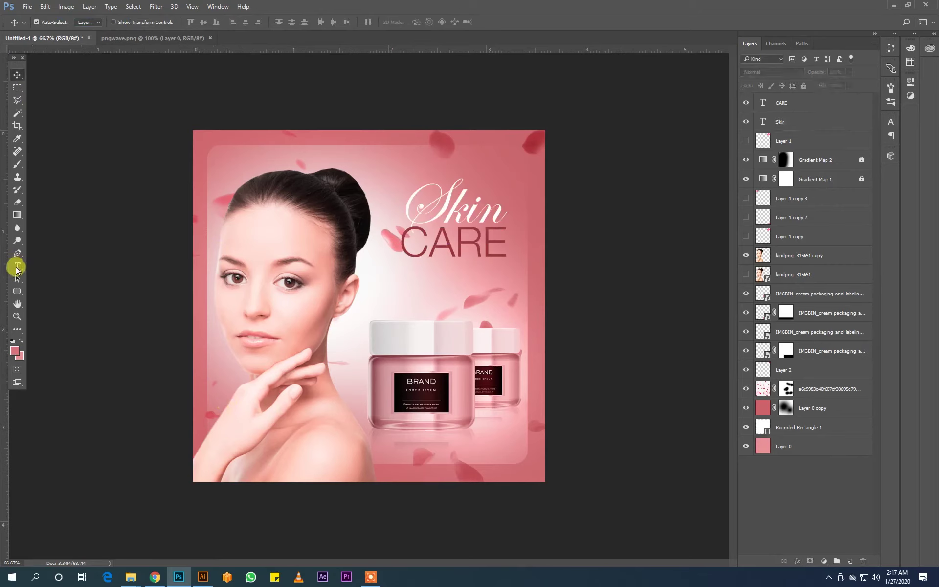
Step: Add a 'product' text line below CARE and scale it into place
left_click(17, 265)
left_click(419, 292)
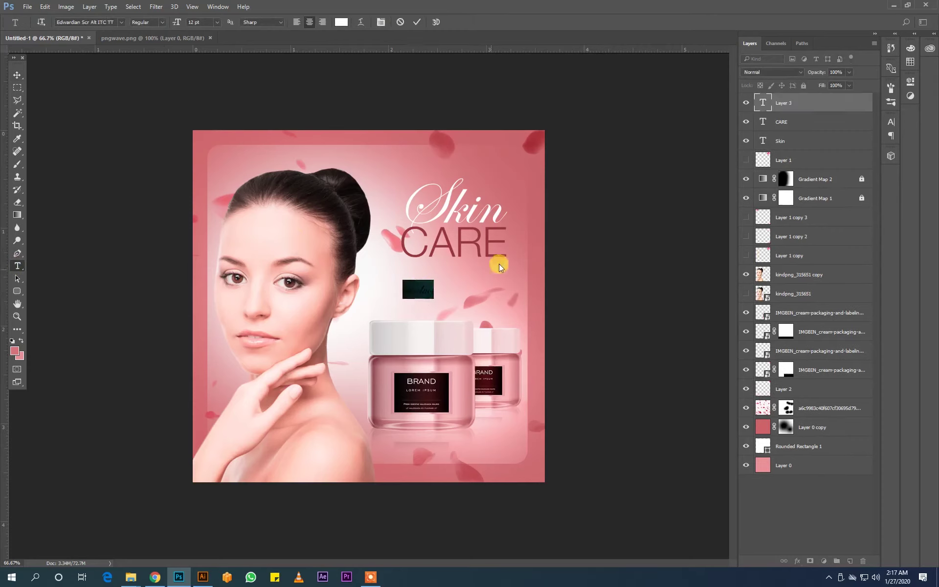
left_click(17, 74)
key("ctrl+t")
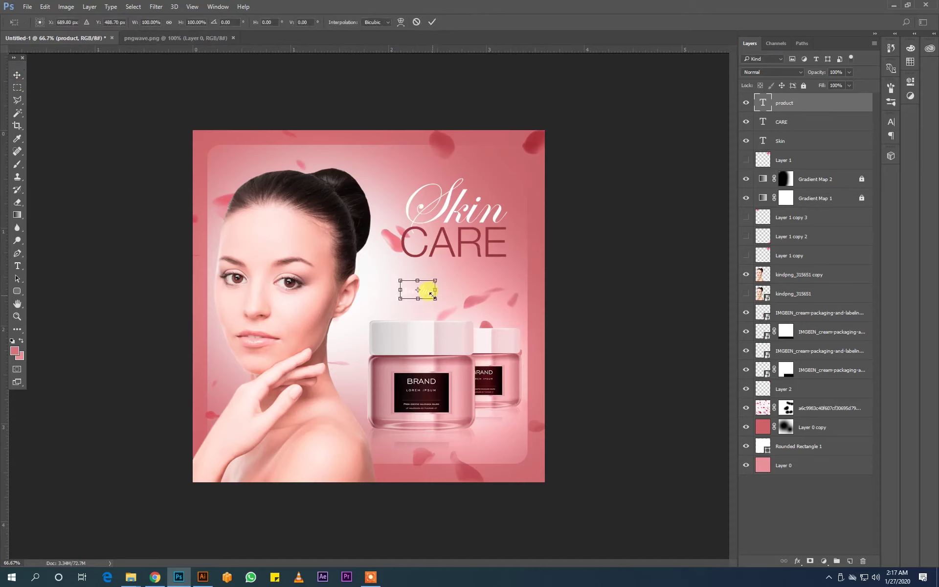
mouse_move(434, 300)
left_mouse_down()
mouse_move(451, 307)
mouse_move(491, 274)
left_mouse_up()
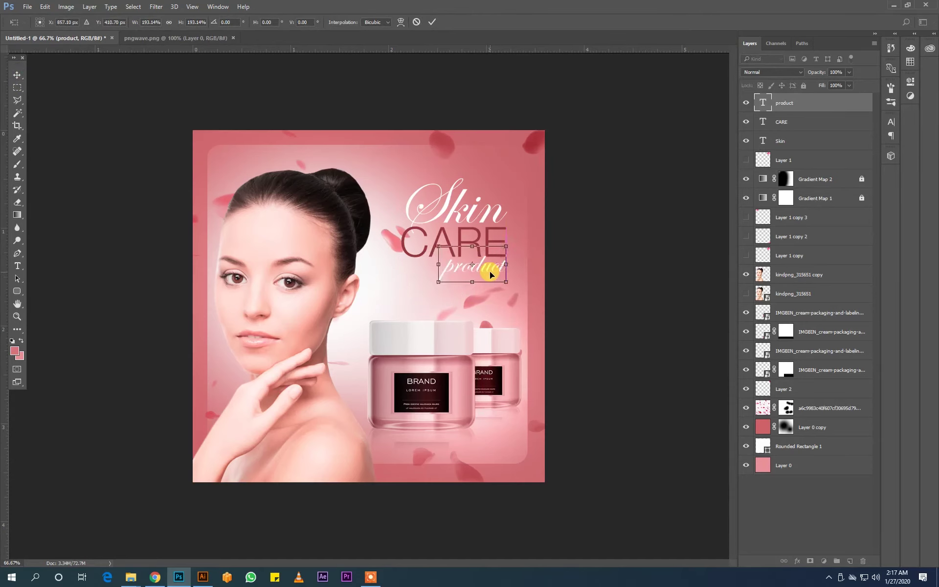
key("Return")
Step: Style the product text as Helvetica Neue Light in All Caps
double_click(762, 103)
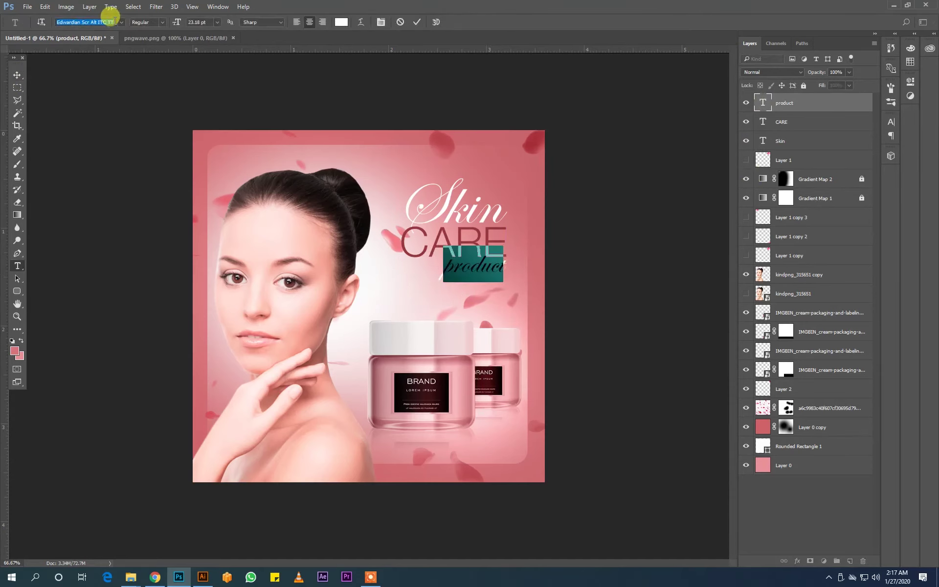
type("helve")
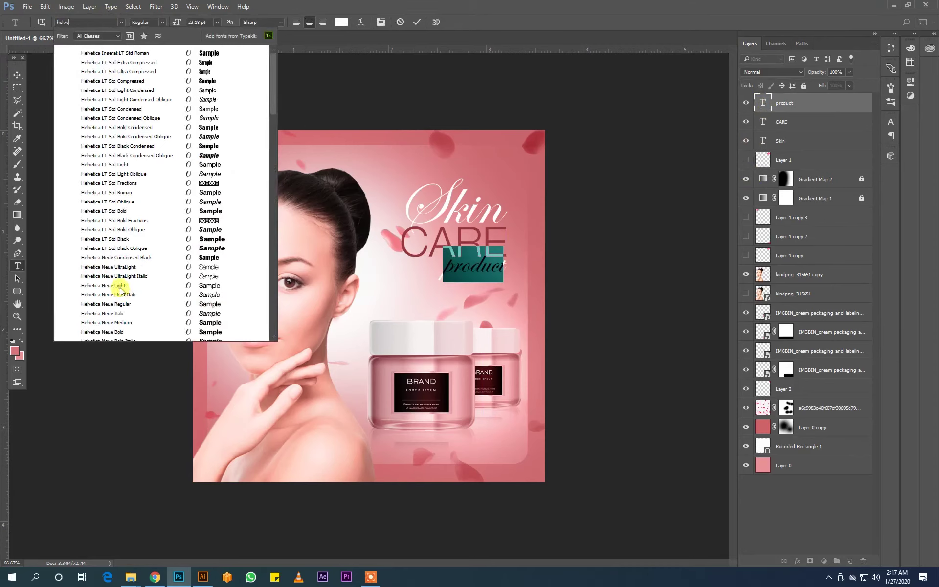
left_click(119, 289)
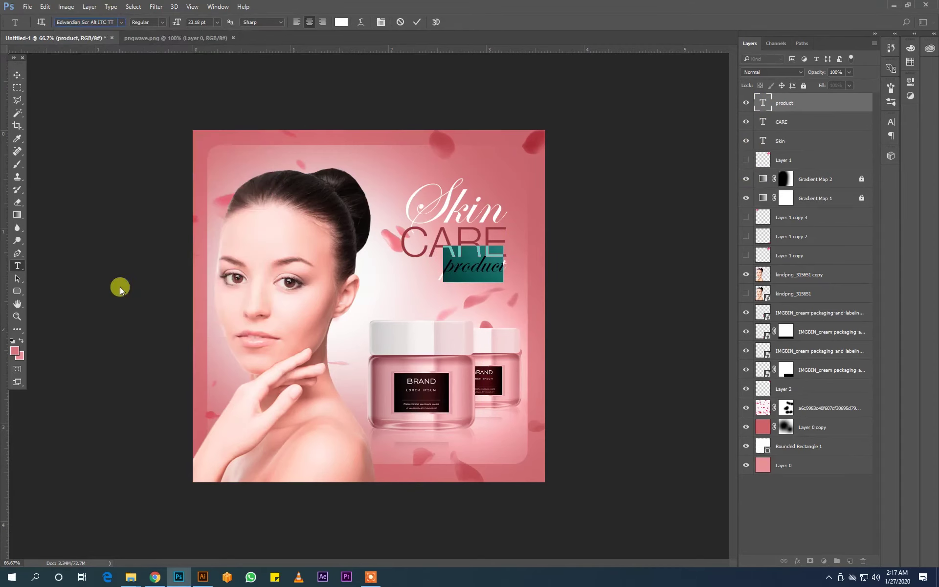
left_click(16, 76)
double_click(763, 103)
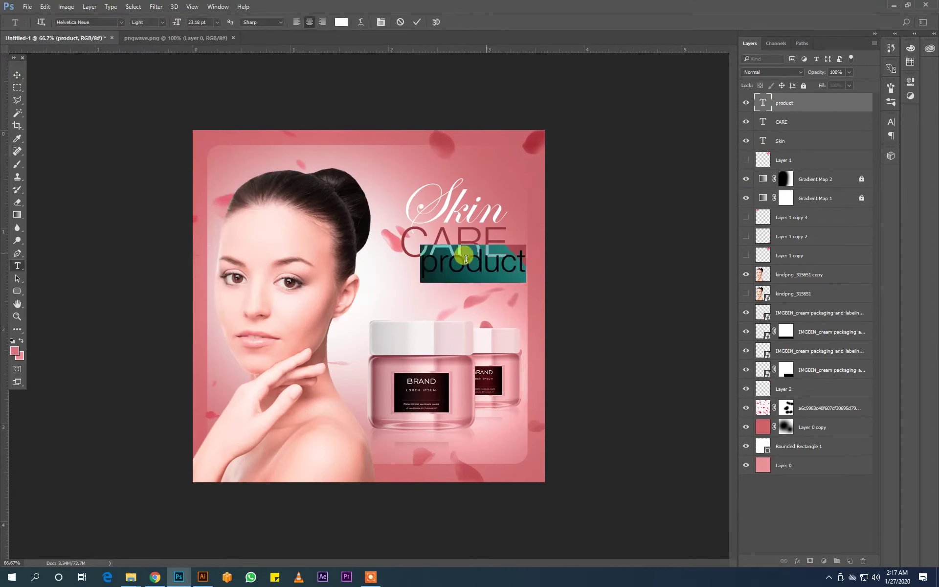
left_click(376, 22)
left_click(809, 197)
left_click(862, 118)
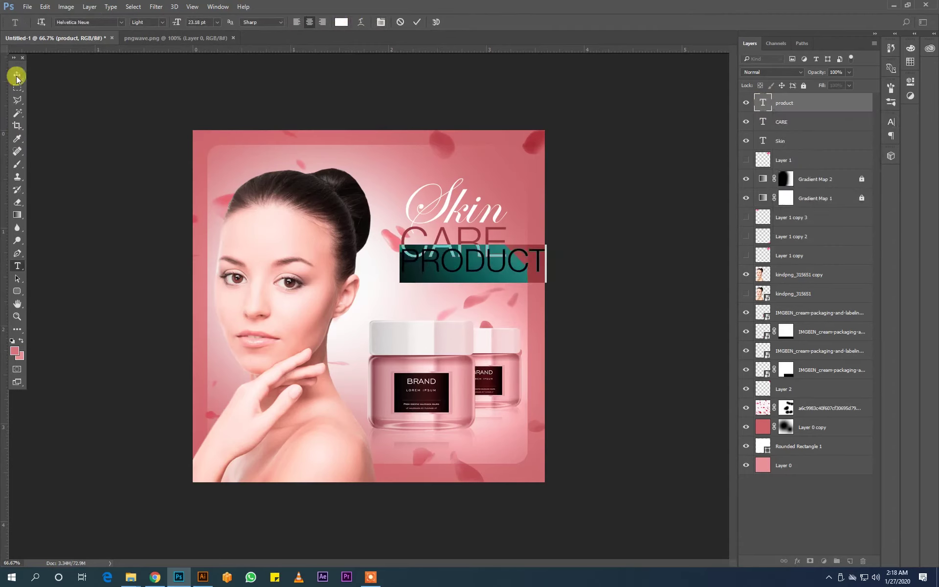
left_click(17, 75)
Step: Shrink PRODUCT and align it with CARE's left edge
key("ctrl+t")
left_click_drag(545, 280, 498, 265)
key("Return")
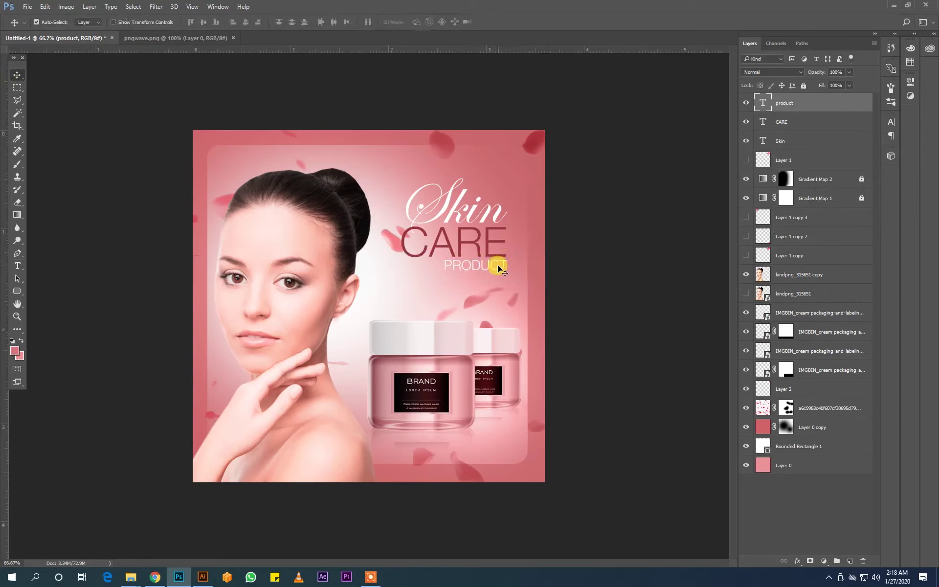
key("Left")
key("Left")
key("Left")
key("Left")
key("Left")
key("Left")
key("Left")
key("Left")
key("Left")
key("Left")
key("Left")
key("Left")
key("Left")
key("Left")
key("Left")
key("Left")
key("Left")
key("Left")
left_click_drag(498, 265, 449, 268)
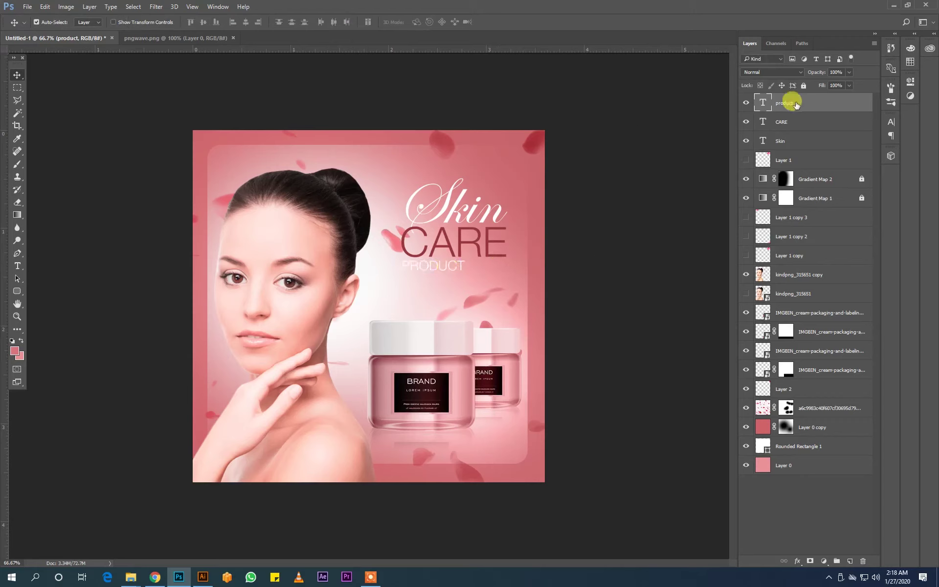
double_click(765, 102)
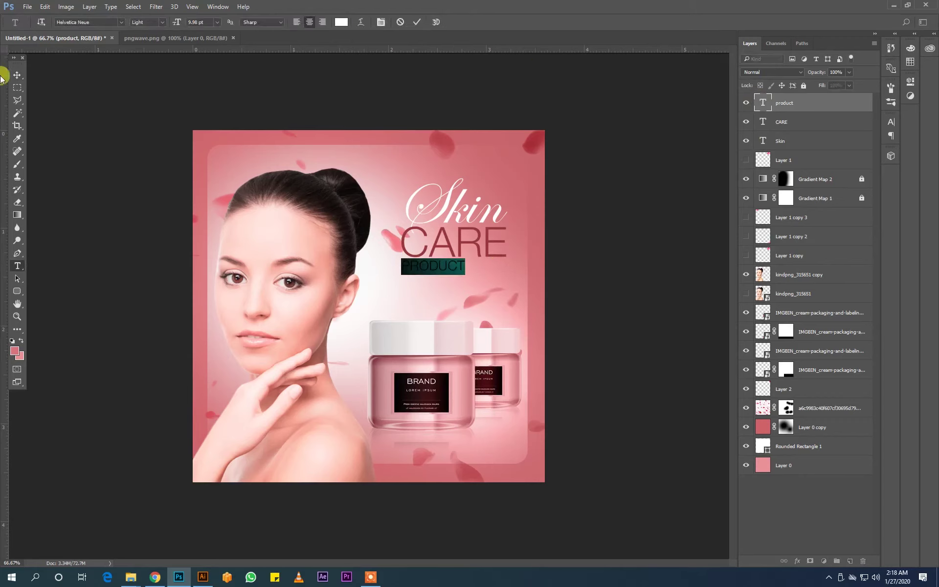
Step: Widen PRODUCT's letter spacing and shift it right to span under CARE
left_click(17, 74)
double_click(764, 103)
key("ctrl+t")
left_click_drag(843, 157, 877, 147)
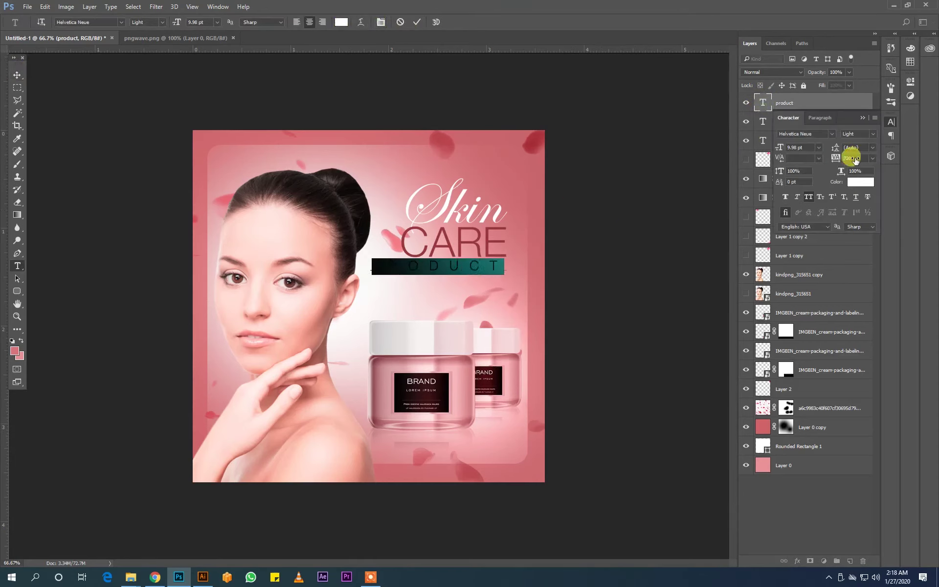
left_click(17, 74)
mouse_move(440, 264)
left_mouse_down()
mouse_move(524, 290)
mouse_move(513, 275)
left_mouse_up()
key("ctrl+t")
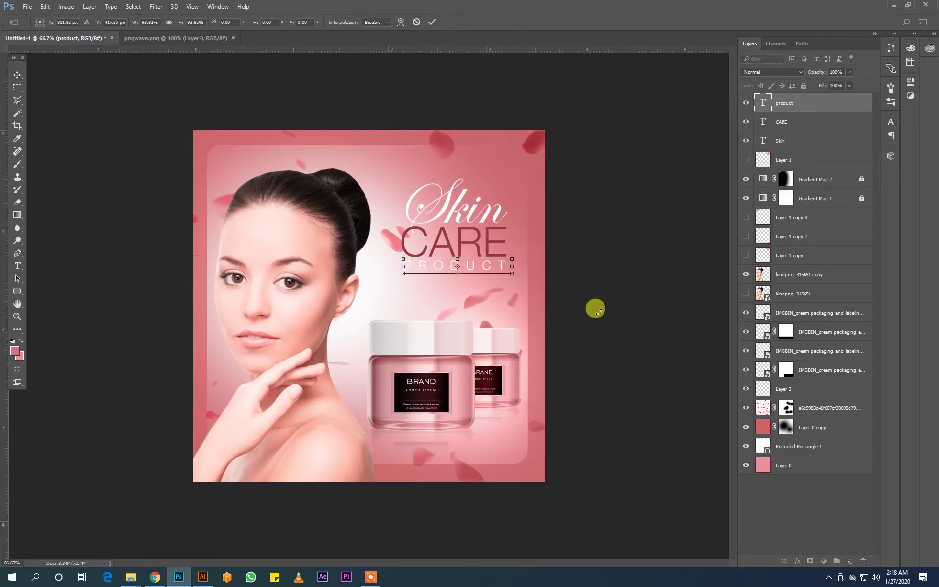
key("Return")
Step: Set the PRODUCT text to the Regular font weight
double_click(763, 102)
left_click(147, 22)
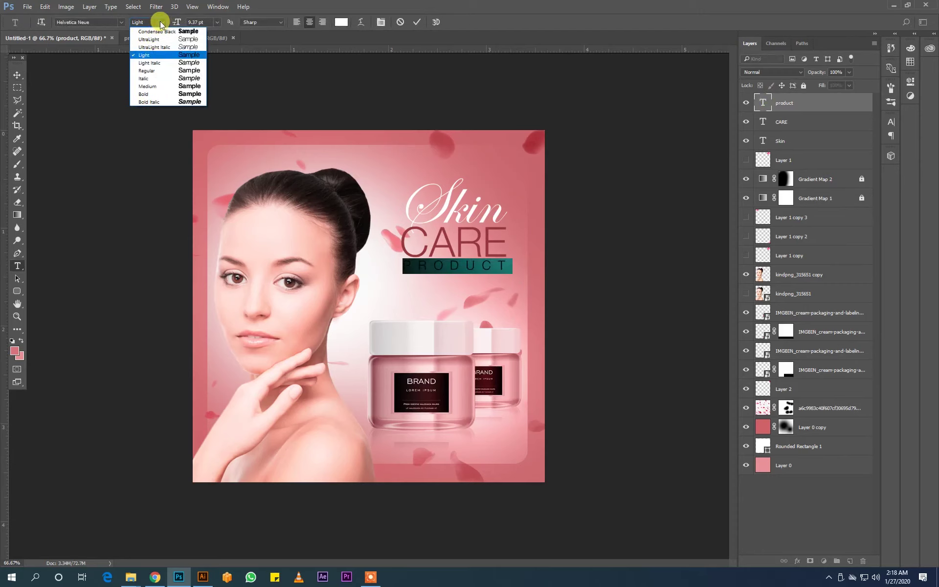
left_click(147, 65)
left_click(15, 72)
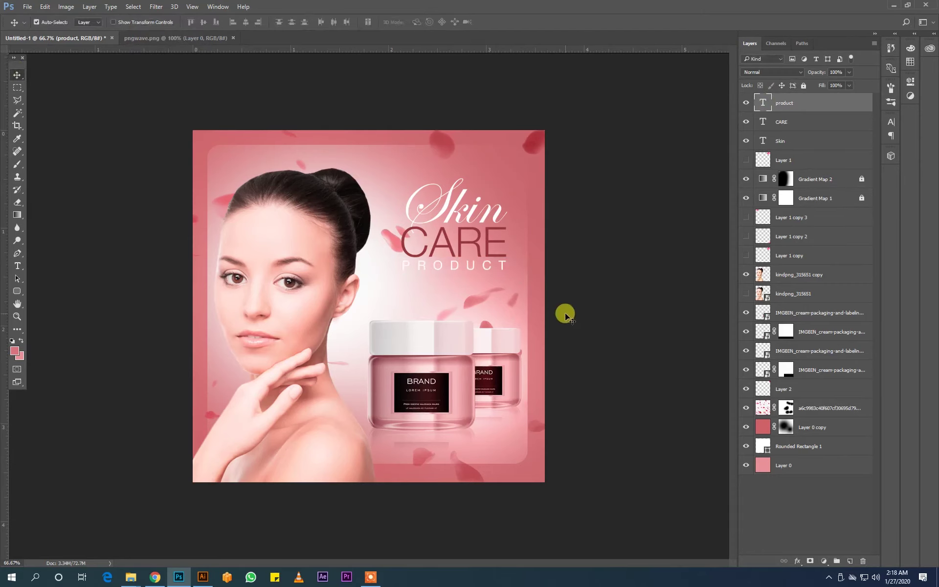
key("ctrl+t")
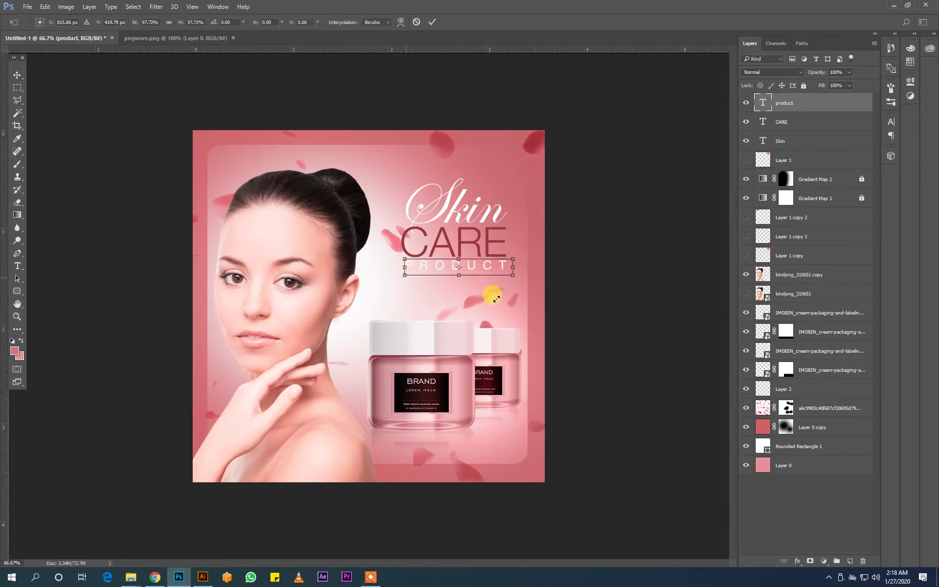
key("Return")
Step: Colour PRODUCT with the dark red sampled from CARE
double_click(763, 103)
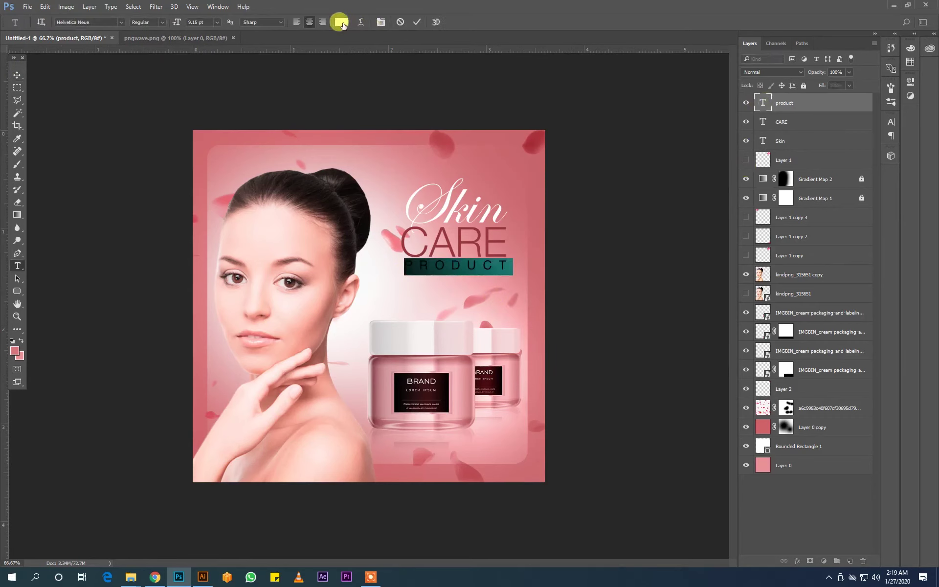
left_click(342, 22)
left_click(488, 240)
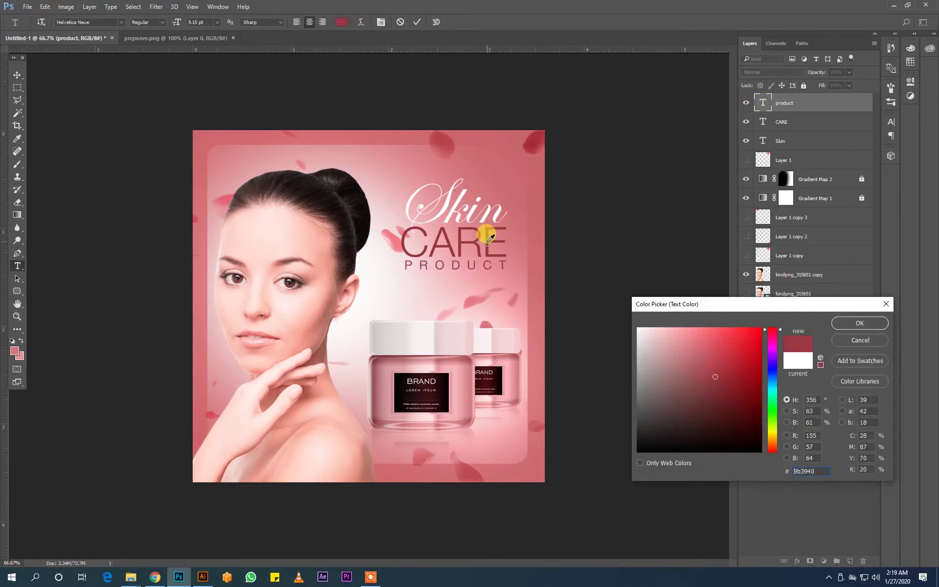
left_click(845, 324)
left_click(17, 74)
Step: Lasso the petals near CARE on the petal layer and nudge them upward
left_click(601, 307)
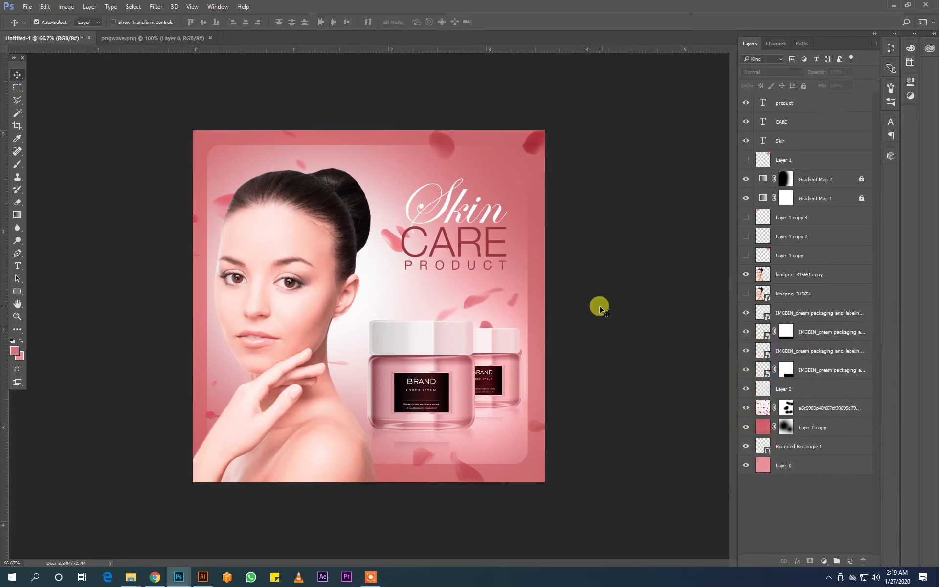
left_click(17, 100)
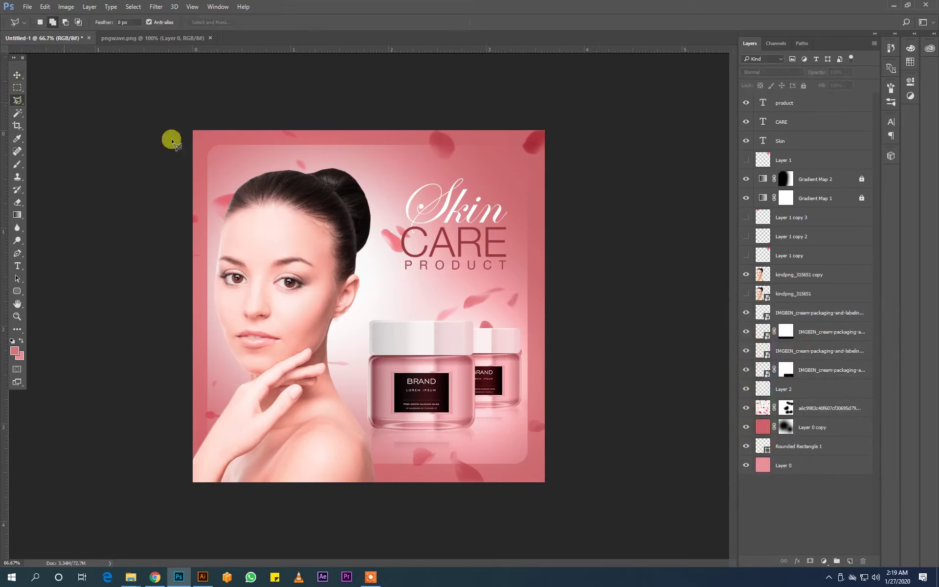
double_click(366, 239)
left_click(17, 74)
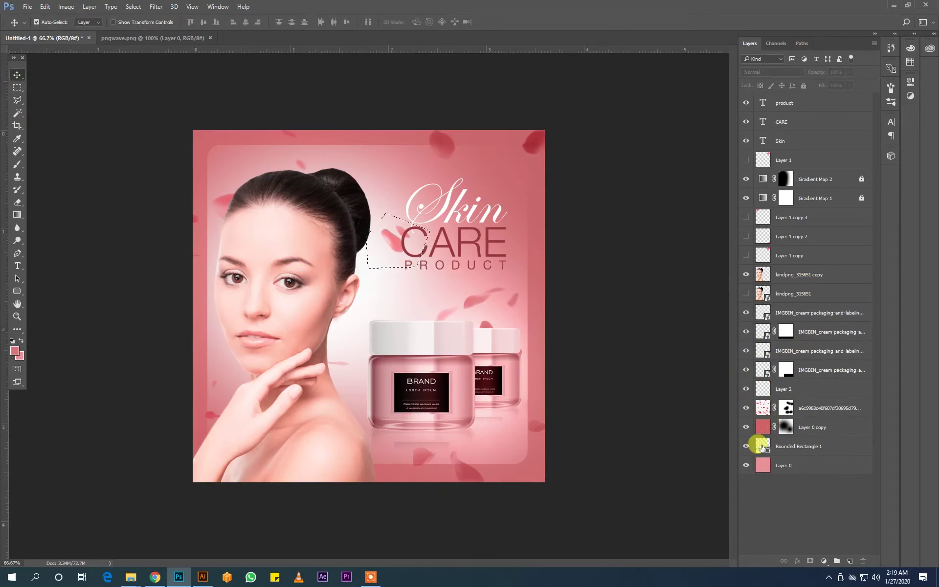
left_click(822, 409)
left_click_drag(402, 242, 400, 227)
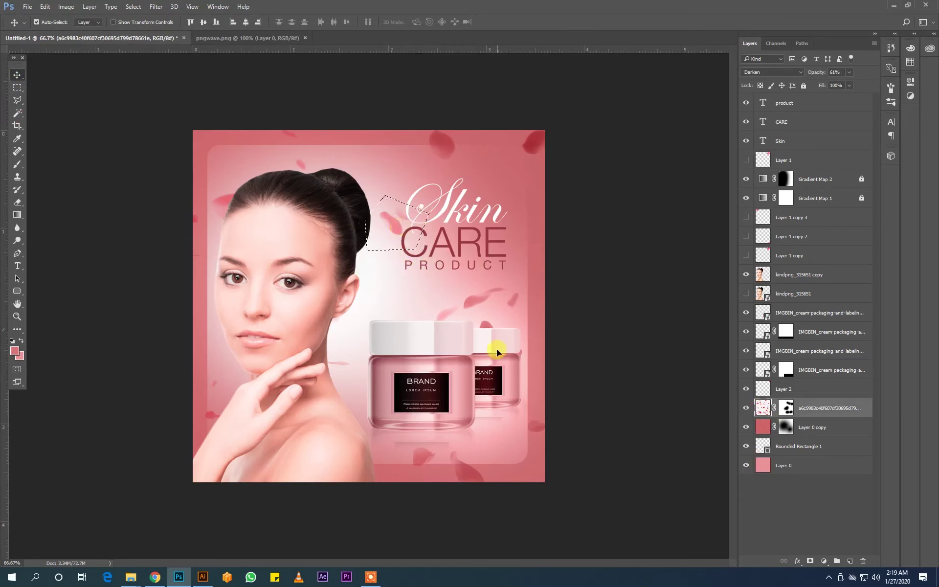
key("ctrl+d")
left_click(628, 366)
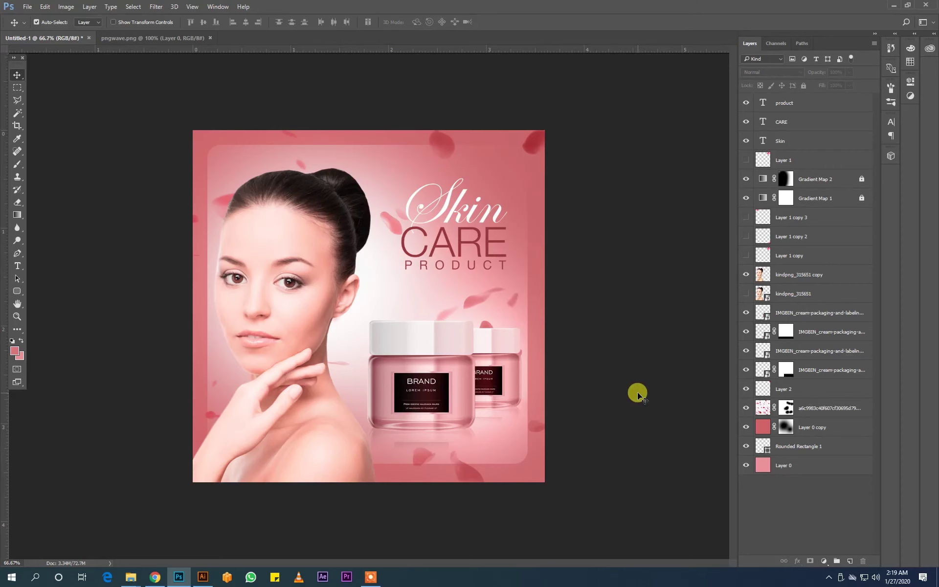
Step: Duplicate a cream jar to create a third jar on the left
left_click(489, 346)
left_click(509, 420, "shift")
left_click_drag(509, 421, 377, 354)
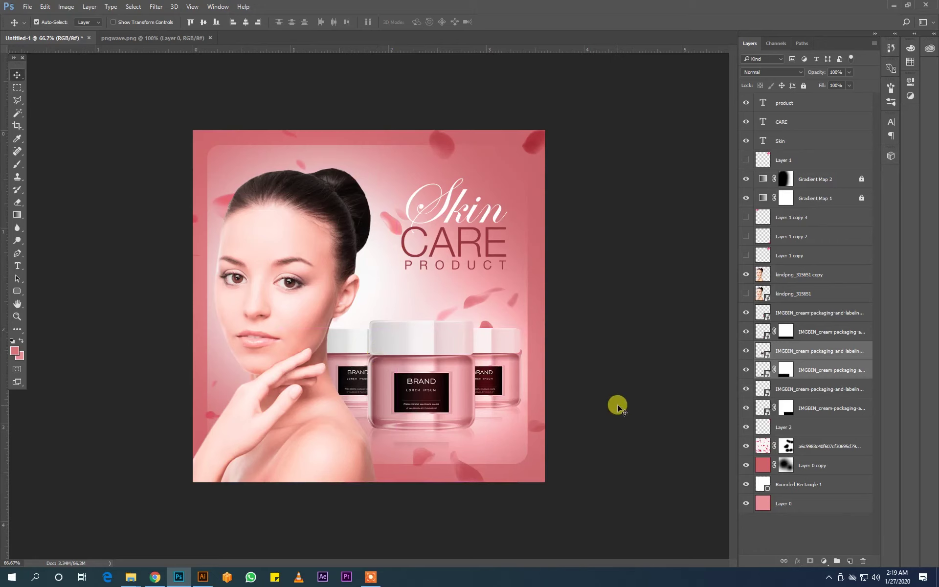
left_click(618, 404)
Step: Shift all three jar layers slightly to the right
left_click(500, 364)
left_click(445, 408, "shift")
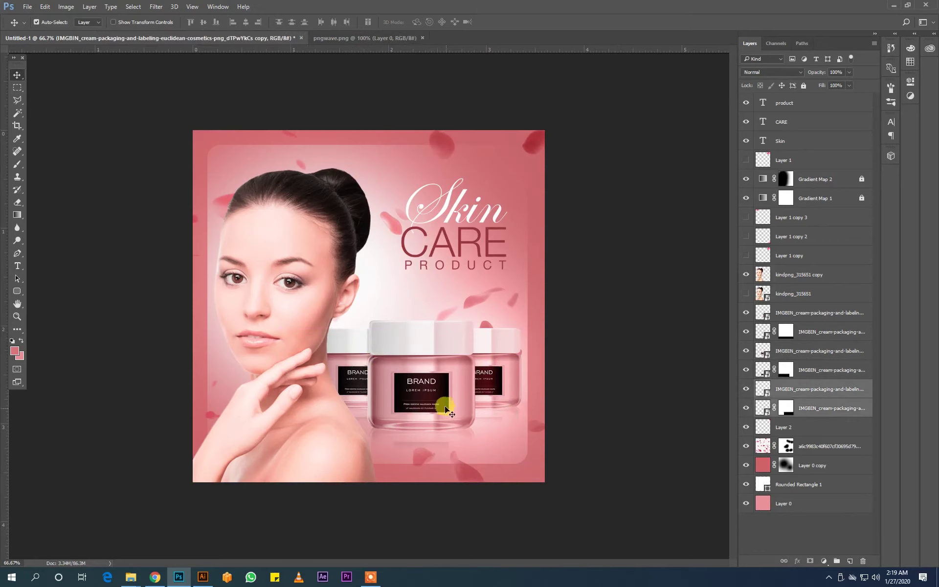
left_click(459, 439, "shift")
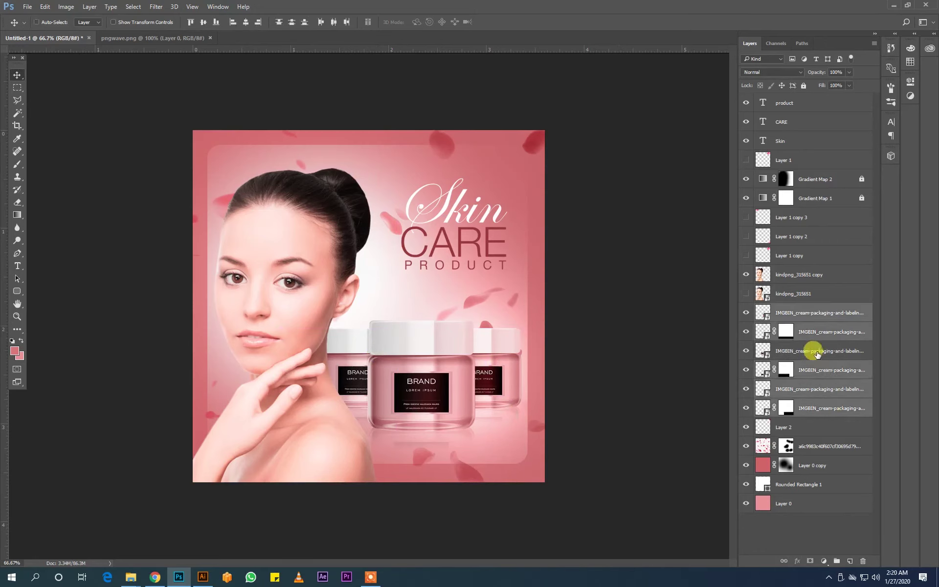
key("ctrl+t")
left_click_drag(485, 373, 500, 373)
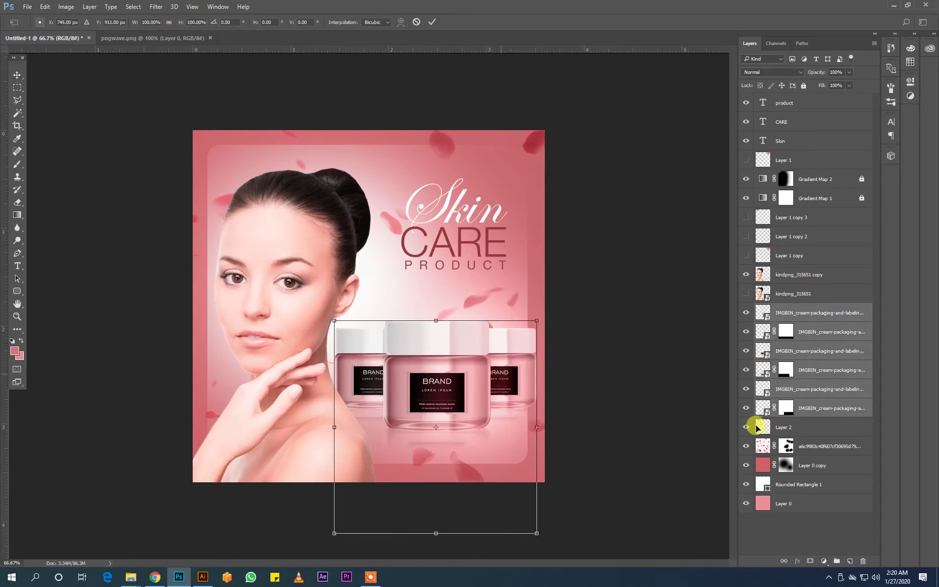
key("Return")
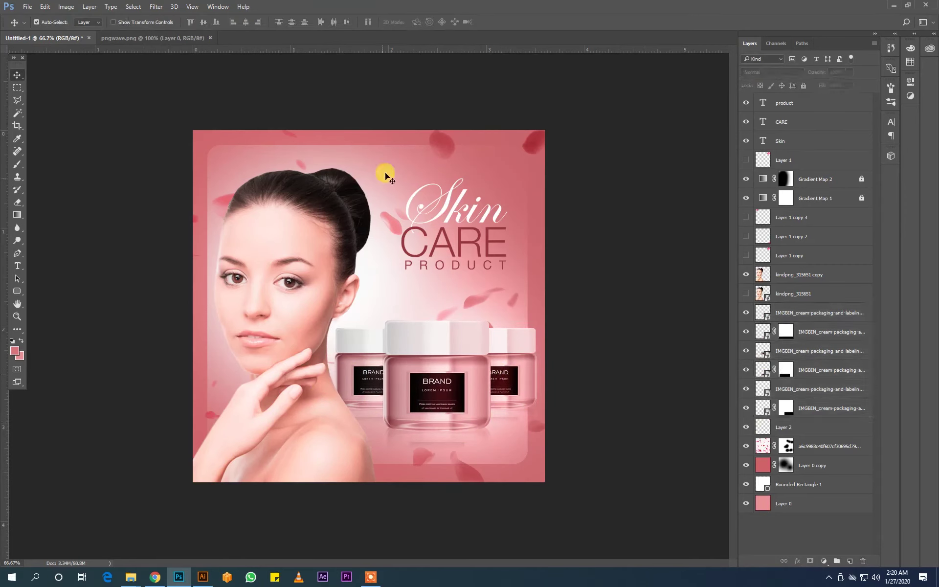
Step: Try widening the rounded frame's right edge, then undo it
left_click(368, 155)
left_click(802, 483)
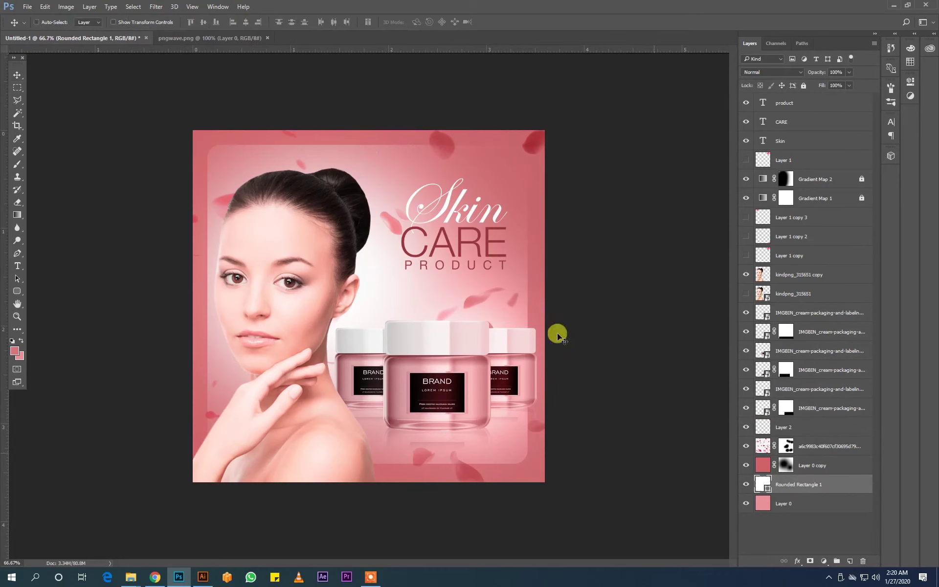
key("ctrl+t")
left_click_drag(528, 305, 551, 304)
key("Return")
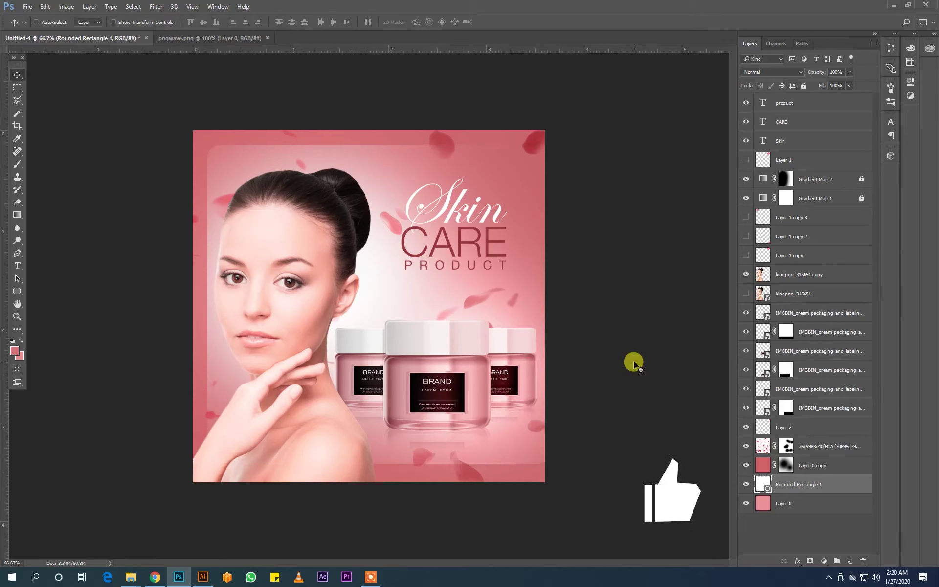
key("ctrl+z")
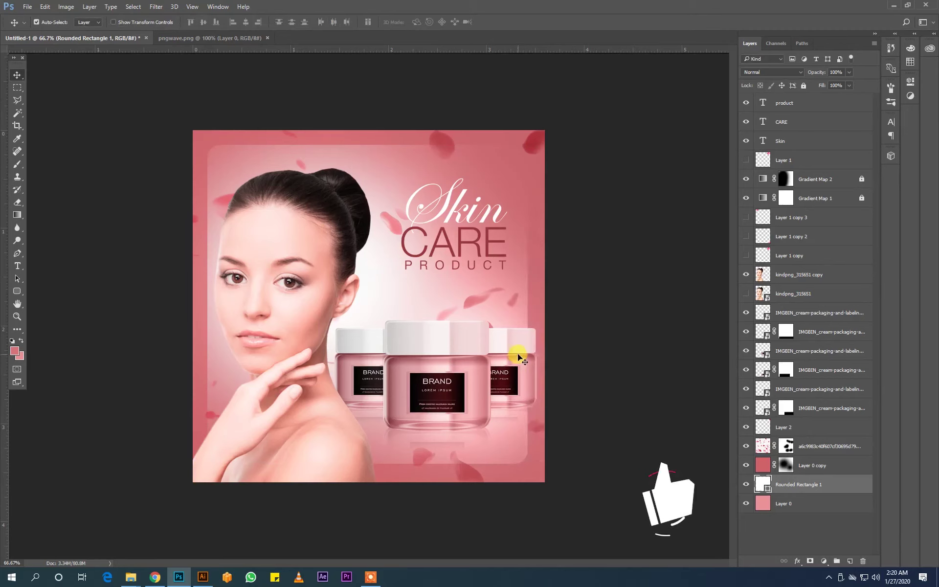
Step: Shrink the jar group slightly and move it a little left
key("ctrl")
left_click_drag(518, 349, 365, 354)
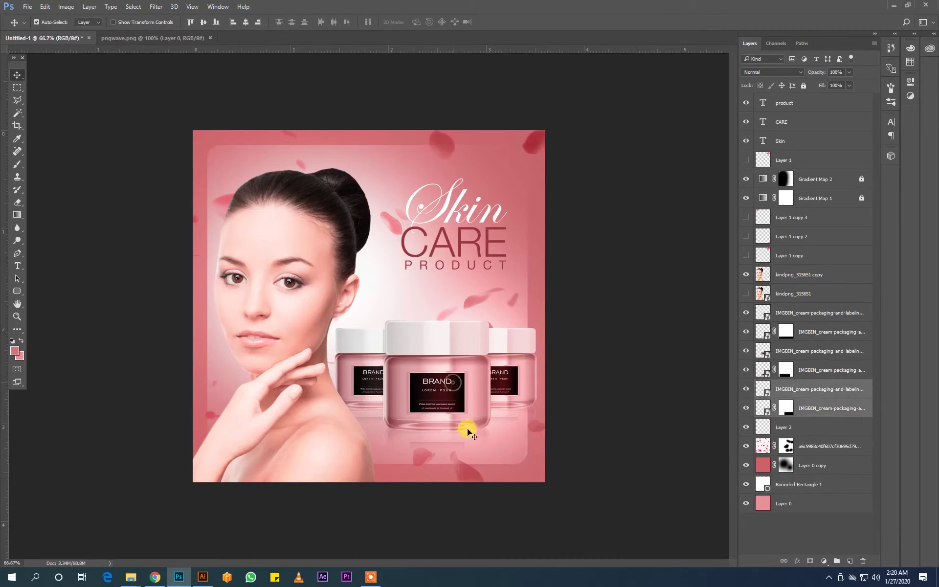
key("ctrl+t")
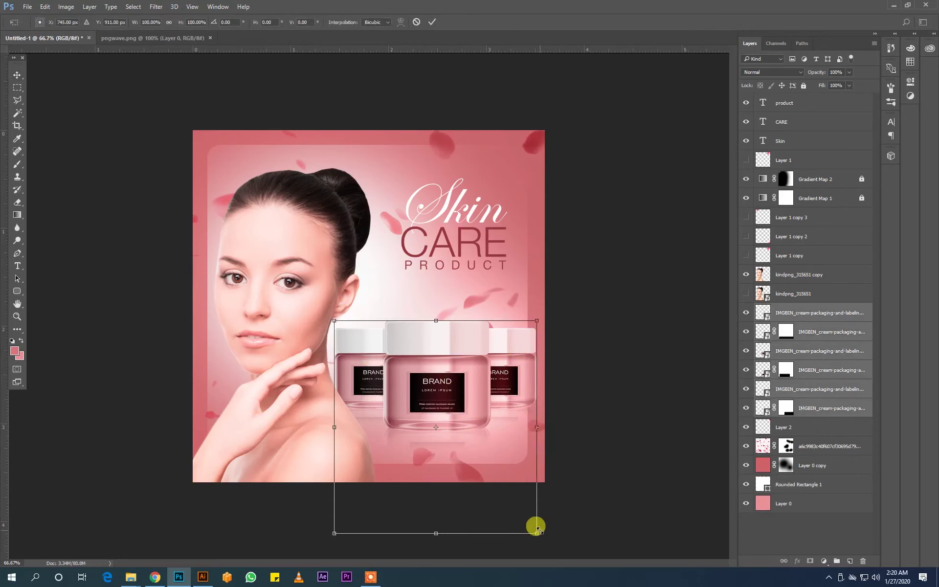
left_click_drag(537, 533, 524, 520)
left_click_drag(482, 428, 477, 432)
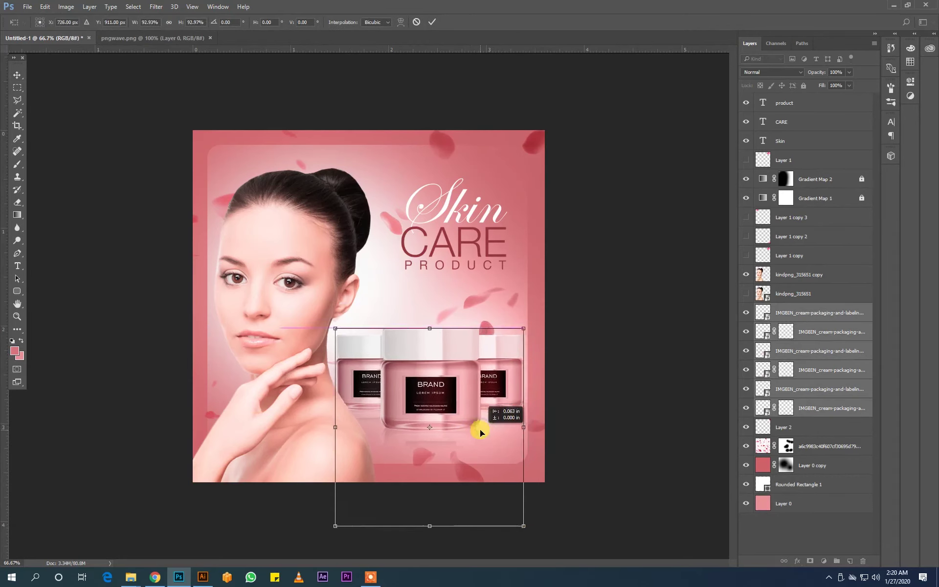
key("Return")
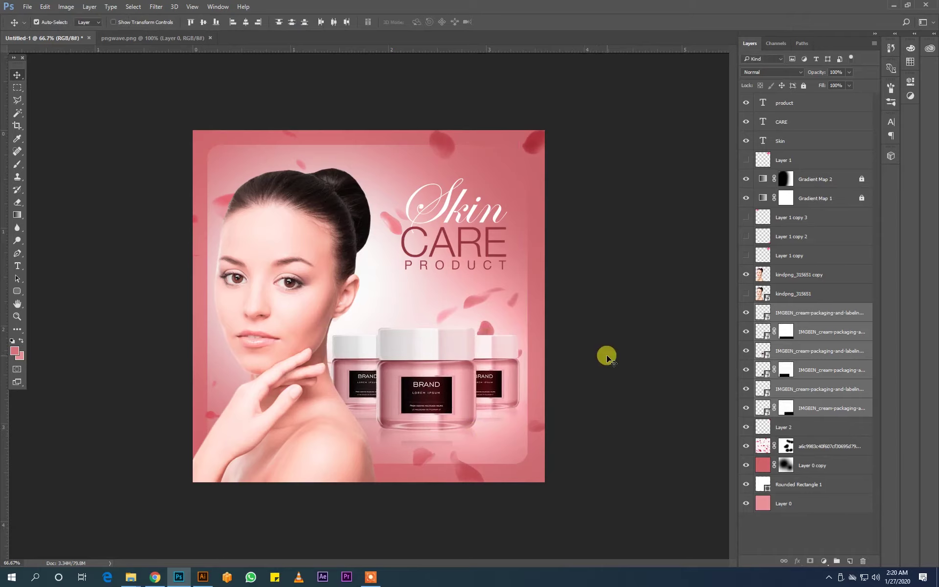